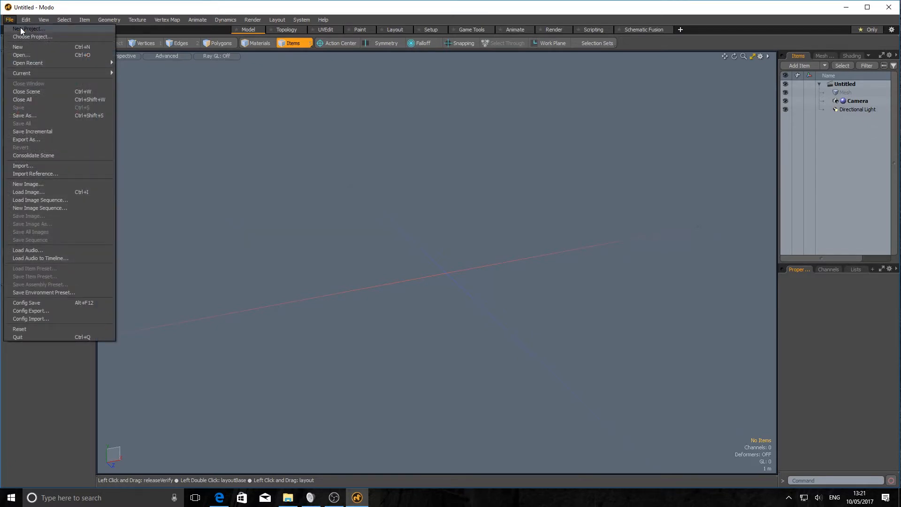
{"action": "mouse_move", "coordinate": [26, 63]}
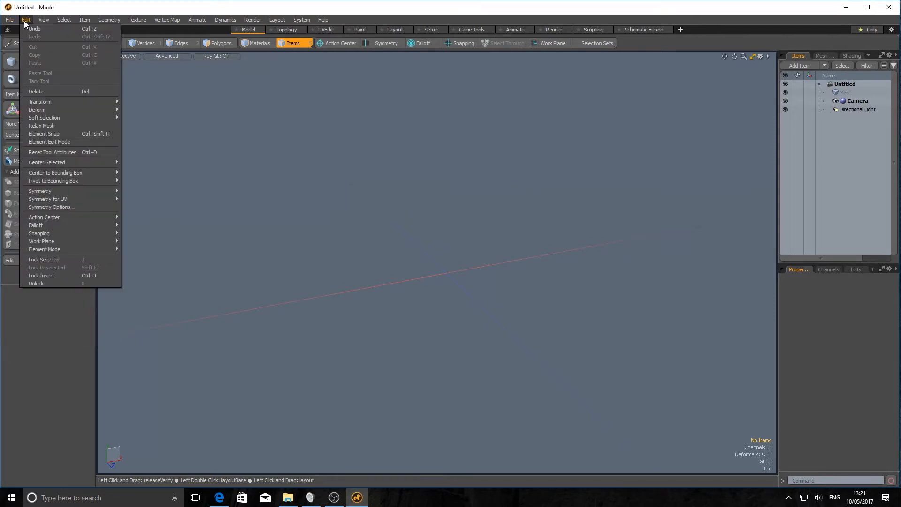
{"action": "mouse_move", "coordinate": [47, 20]}
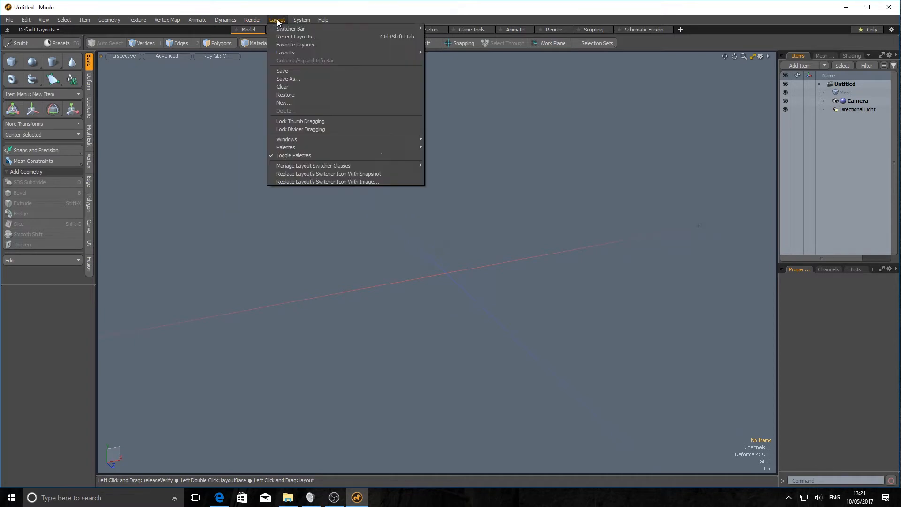
{"action": "mouse_move", "coordinate": [301, 21]}
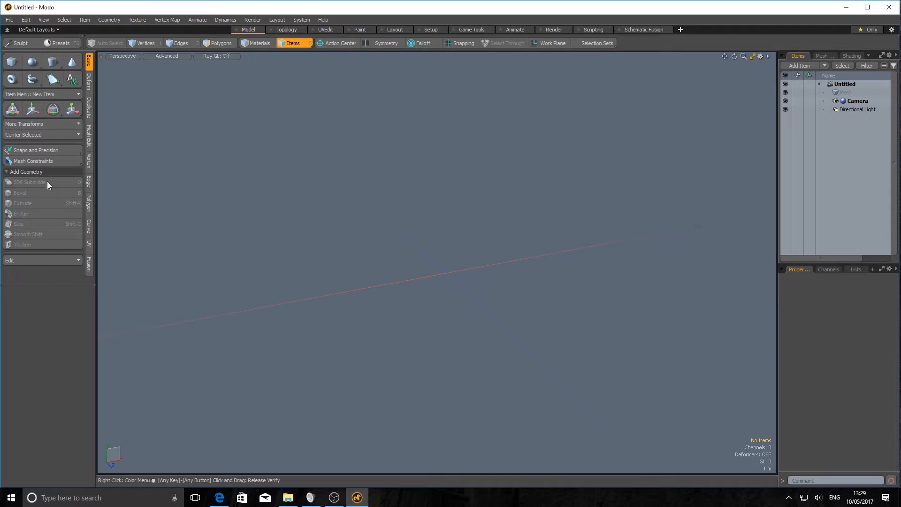
Examine the tools in the Deform, Duplicate, Mesh Edit, Vertex, Edge, Polygon, Curve, UV and Fusion categories, ending back at Basic.
{"action": "left_click", "coordinate": [90, 84]}
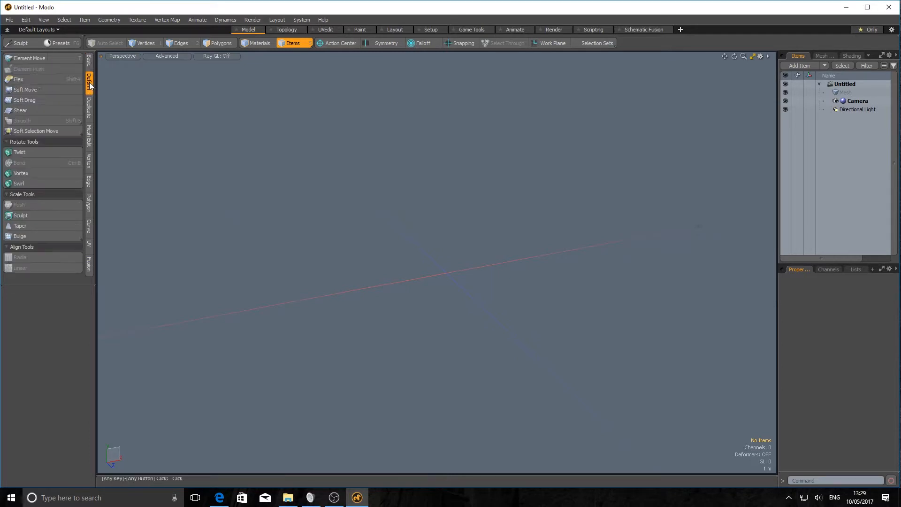
{"action": "left_click", "coordinate": [91, 110]}
{"action": "left_click", "coordinate": [89, 147]}
{"action": "left_click", "coordinate": [88, 166]}
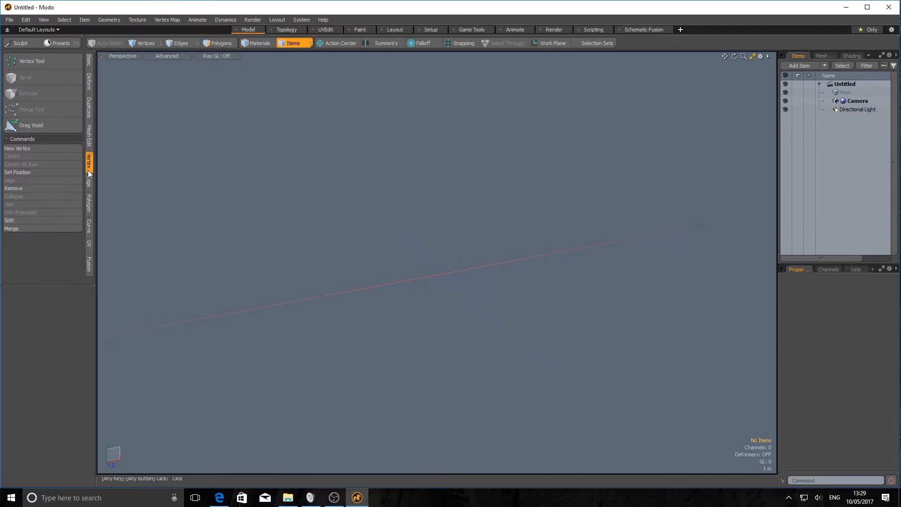
{"action": "left_click", "coordinate": [88, 184]}
{"action": "left_click", "coordinate": [91, 206]}
{"action": "left_click", "coordinate": [92, 227]}
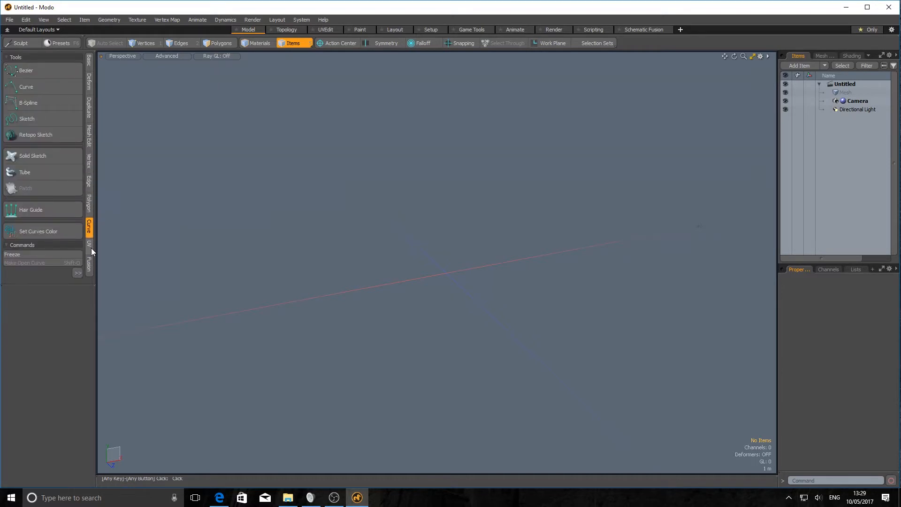
{"action": "left_click", "coordinate": [91, 248]}
{"action": "left_click", "coordinate": [89, 264]}
{"action": "left_click", "coordinate": [90, 61]}
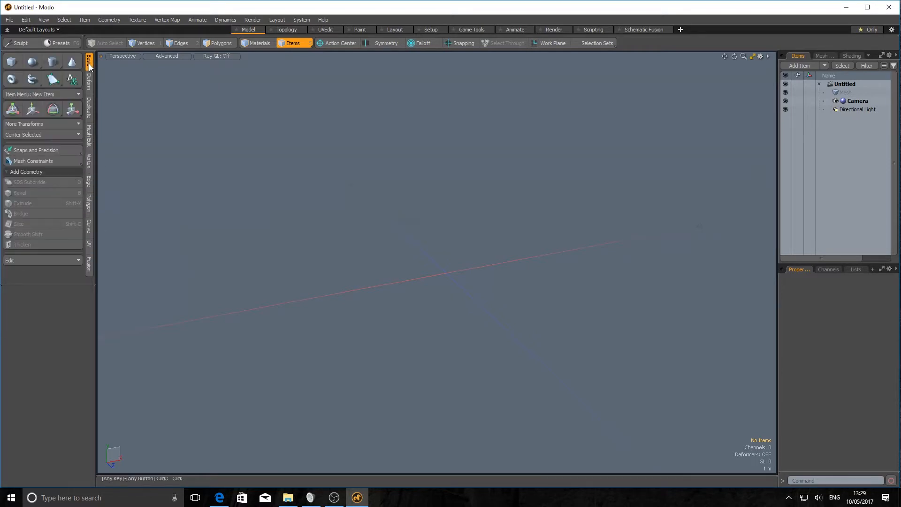
Switch to the Topology layout and look over its Settings and Tools categories, ending on Tools.
{"action": "left_click", "coordinate": [285, 30]}
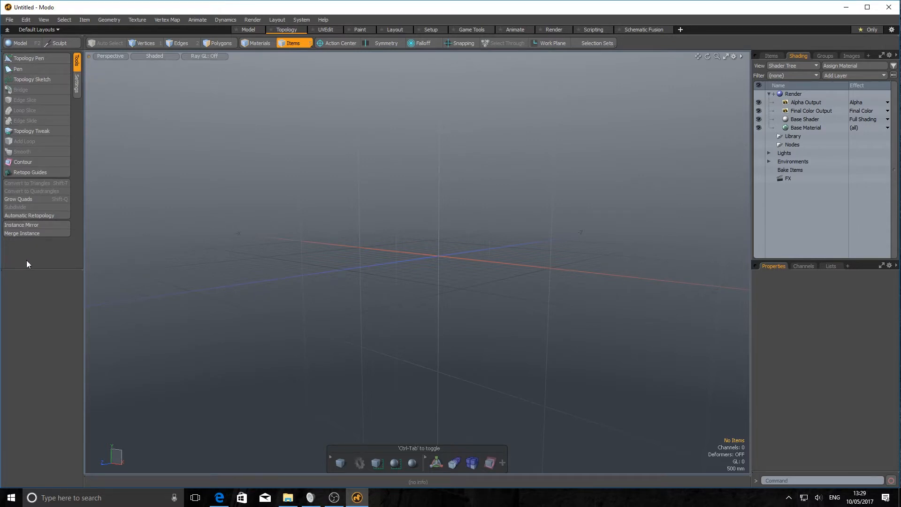
{"action": "left_click", "coordinate": [76, 82]}
{"action": "left_click", "coordinate": [78, 62]}
{"action": "left_click", "coordinate": [79, 77]}
{"action": "left_click", "coordinate": [78, 65]}
View the UVEdit, Paint, Layout, Setup, Game Tools, Animate, Render and Scripting layouts in turn, ending on Schematic Fusion.
{"action": "left_click", "coordinate": [329, 29]}
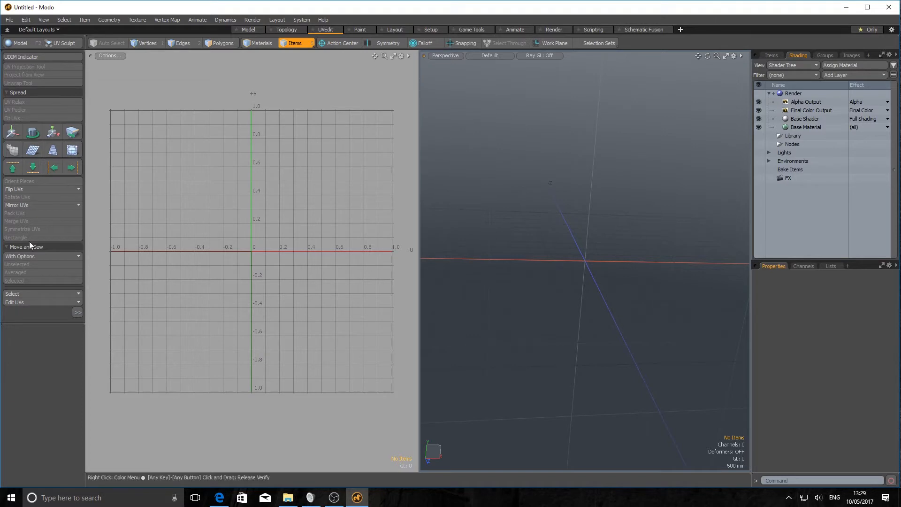
{"action": "left_click", "coordinate": [359, 30]}
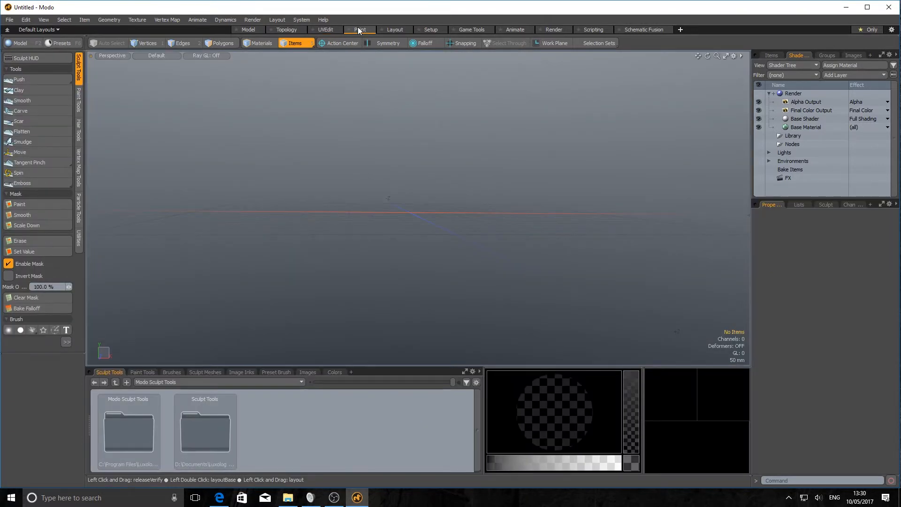
{"action": "left_click", "coordinate": [394, 28]}
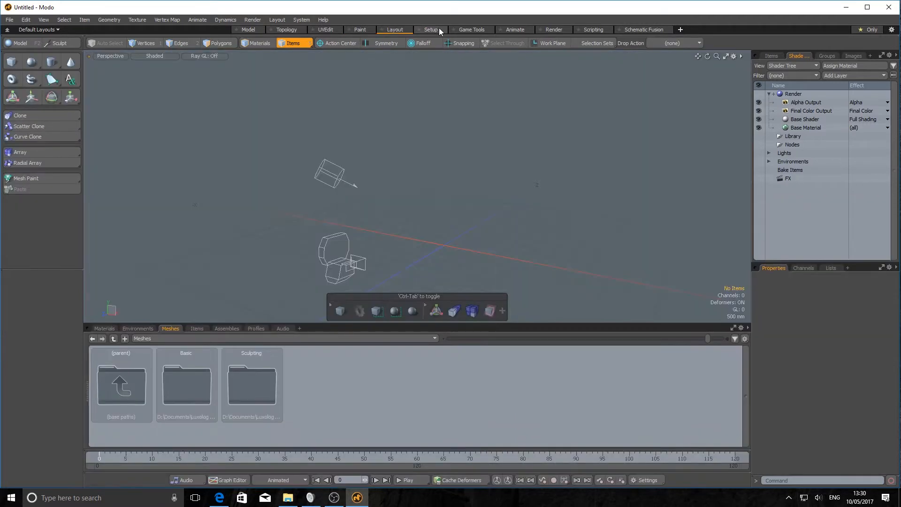
{"action": "left_click", "coordinate": [440, 28]}
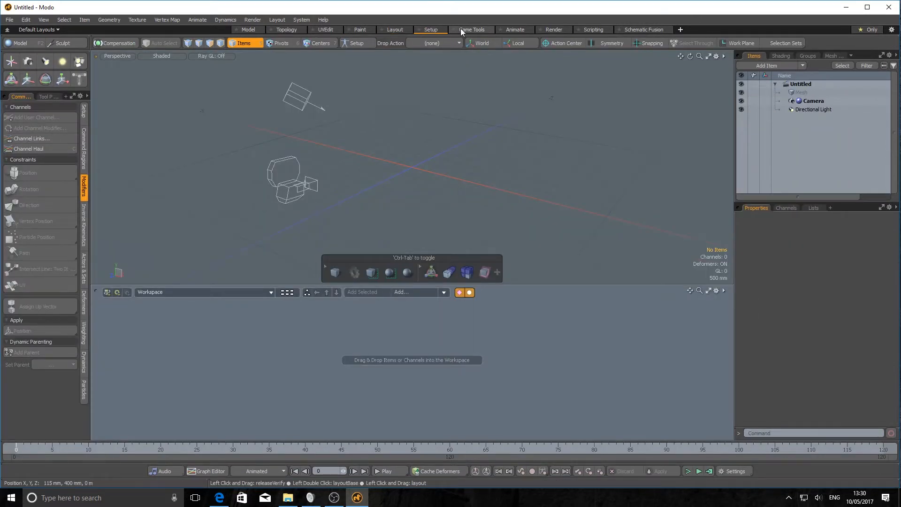
{"action": "left_click", "coordinate": [461, 28]}
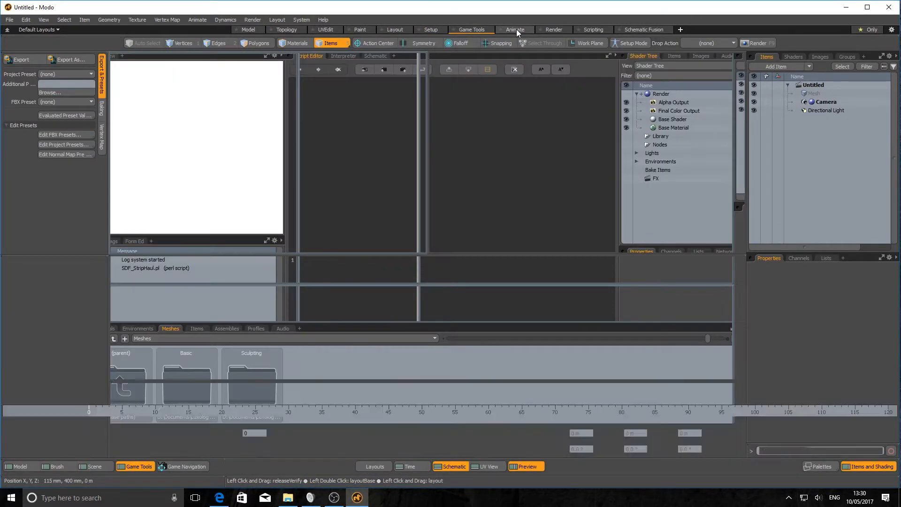
{"action": "left_click", "coordinate": [517, 29]}
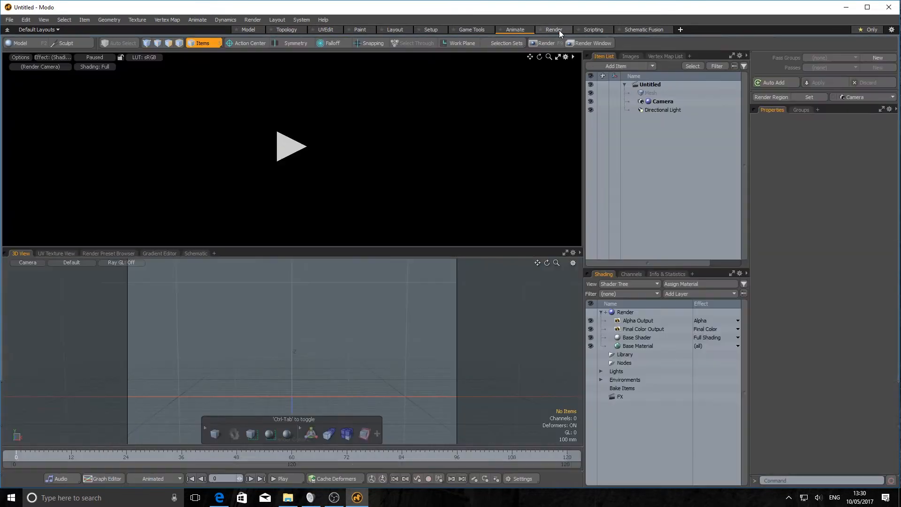
{"action": "left_click", "coordinate": [557, 29]}
{"action": "left_click", "coordinate": [594, 30]}
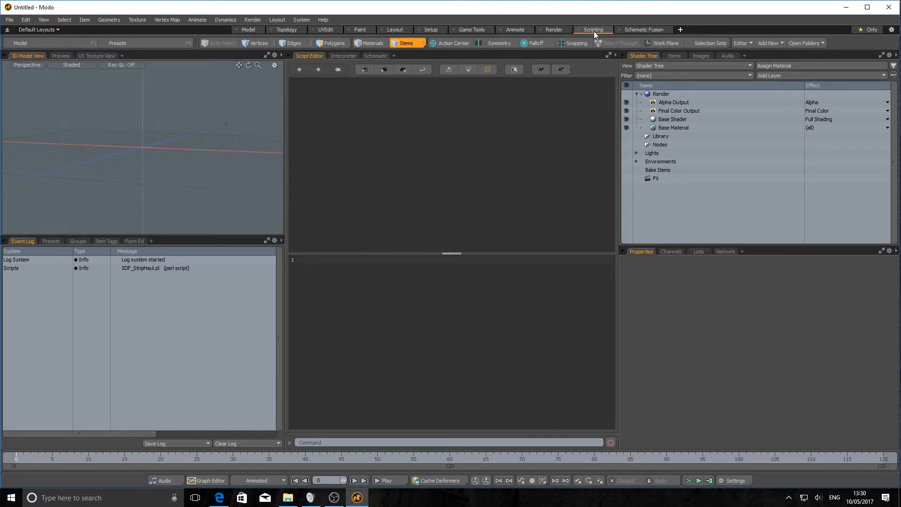
{"action": "left_click", "coordinate": [642, 29]}
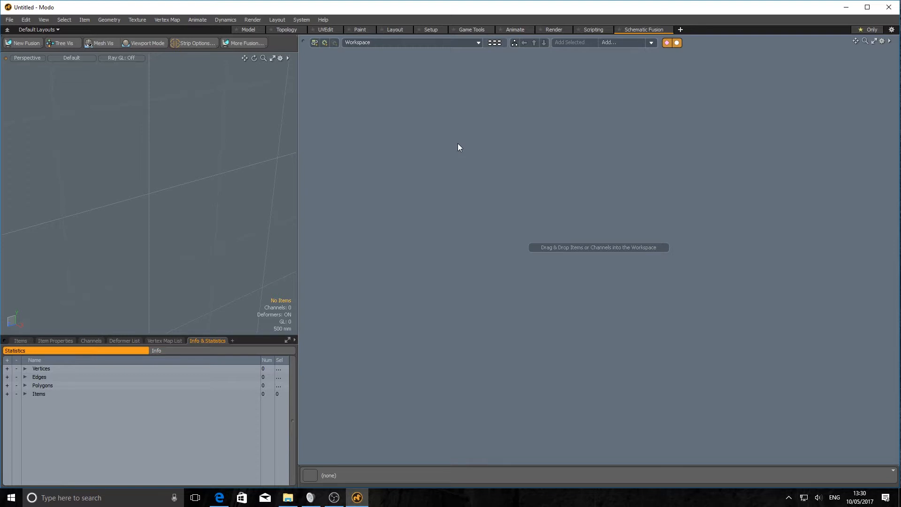
Switch to the Model layout through the pictorial layout switcher and hide the row of layout names.
{"action": "key", "text": "ctrl+Tab"}
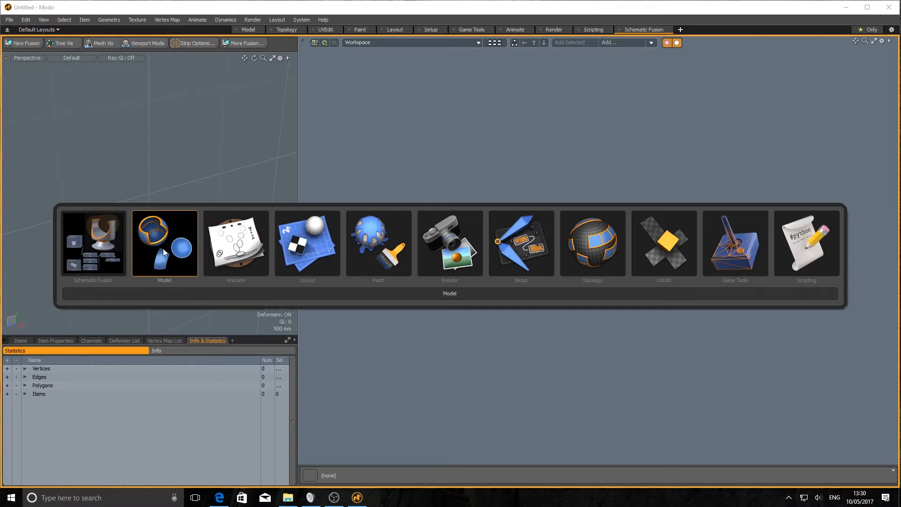
{"action": "left_click", "coordinate": [175, 247]}
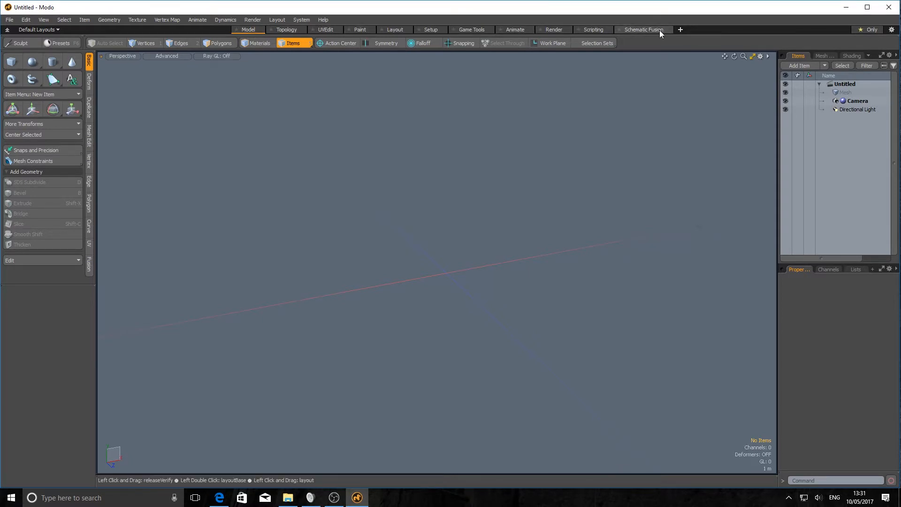
{"action": "key", "text": "ctrl+Tab"}
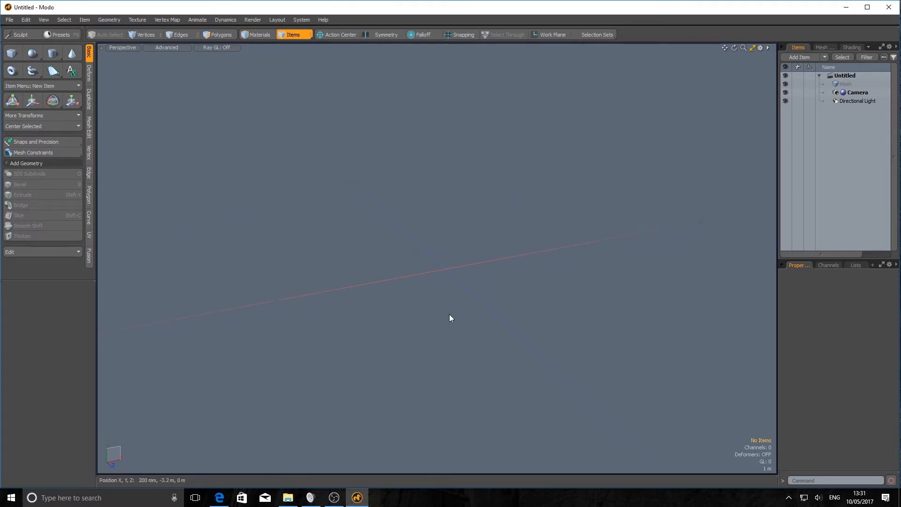
Bring up the pictorial layout switcher and change to the Topology layout.
{"action": "key", "text": "ctrl"}
{"action": "key", "text": "ctrl"}
{"action": "key", "text": "ctrl+Tab"}
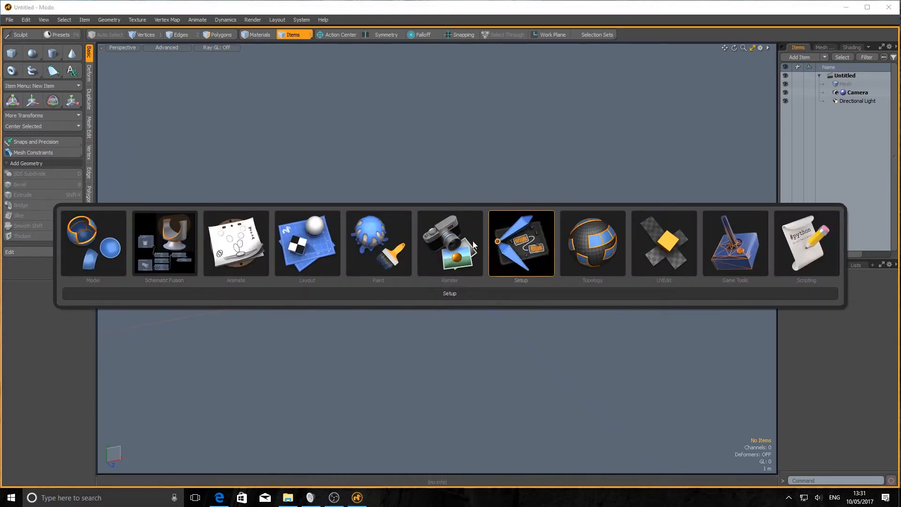
{"action": "left_click", "coordinate": [575, 250]}
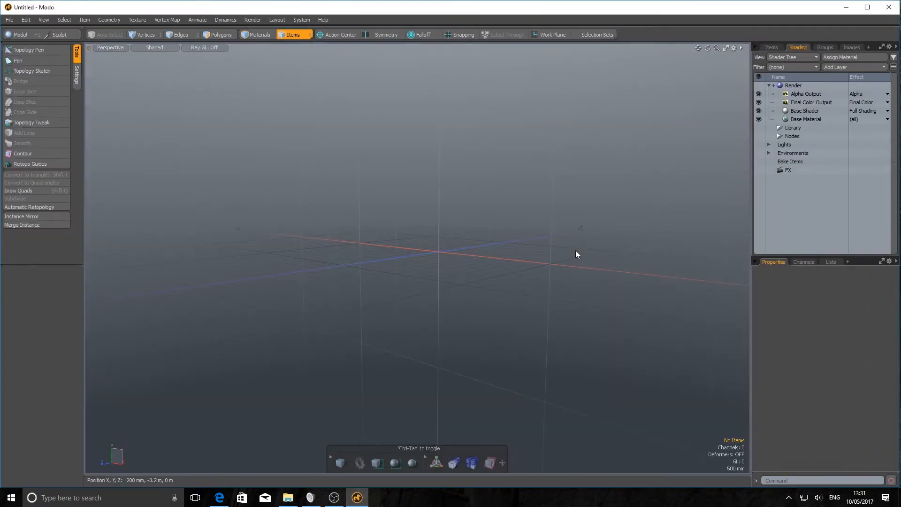
Return to the Model layout through the pictorial layout switcher and show the row of layout names again.
{"action": "key", "text": "ctrl+Tab"}
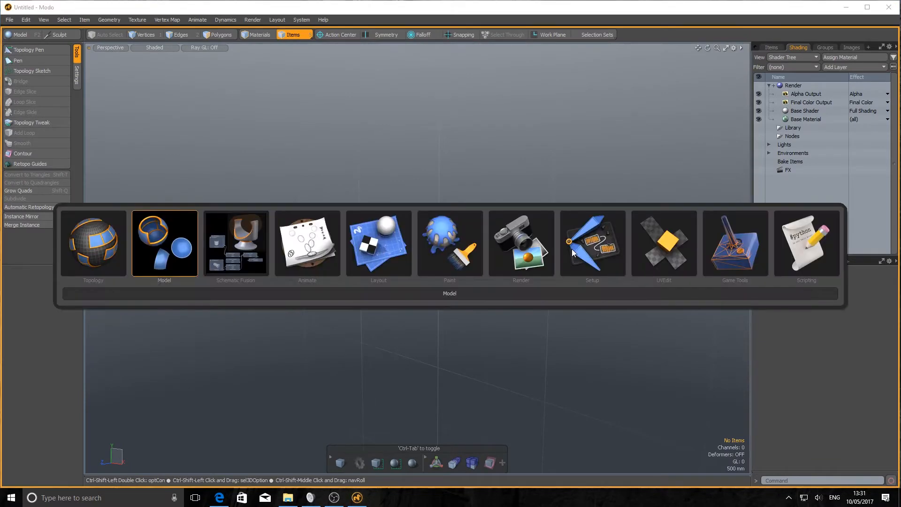
{"action": "left_click", "coordinate": [179, 250]}
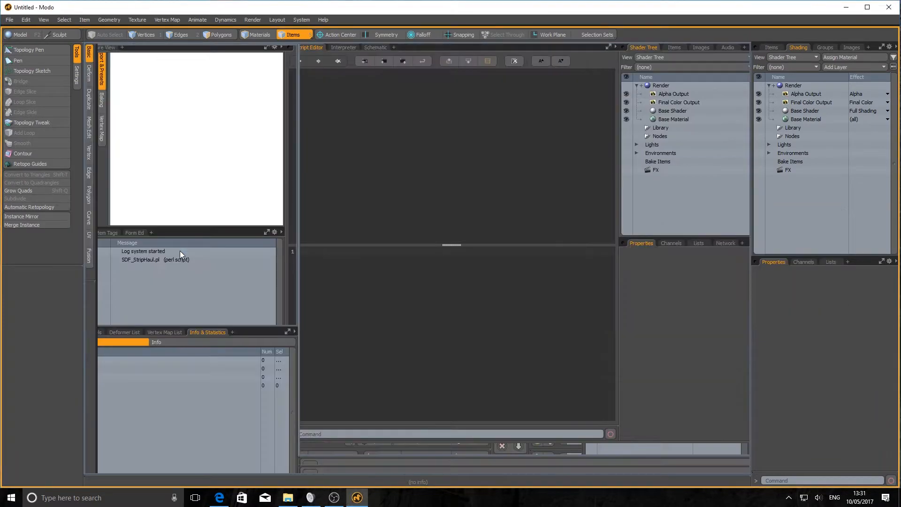
{"action": "left_click", "coordinate": [654, 26]}
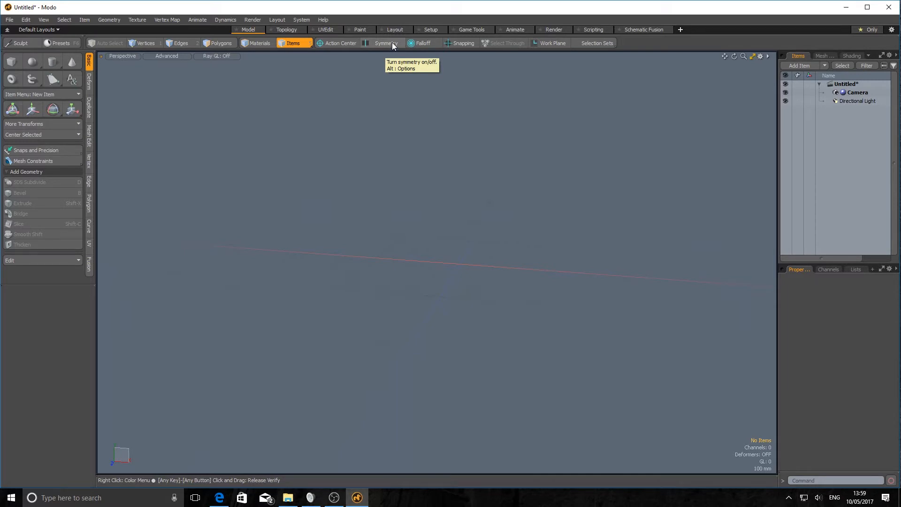
Look at the falloff, snapping and work plane options of the Model layout, leaving snapping off and the work plane unchanged.
{"action": "left_click", "coordinate": [434, 42]}
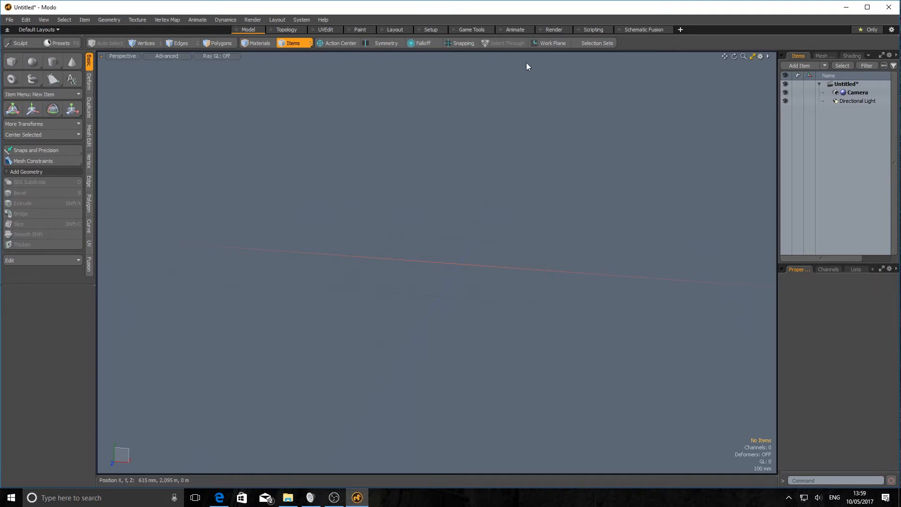
{"action": "left_click", "coordinate": [461, 43]}
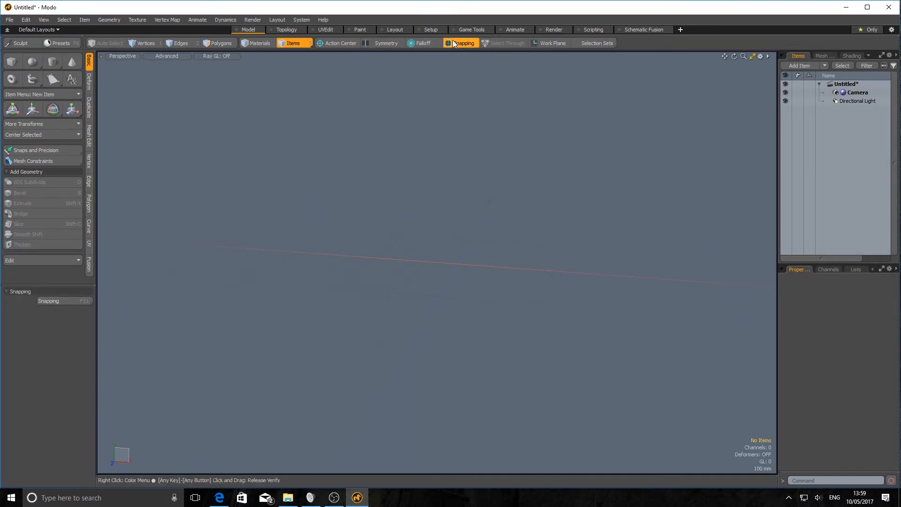
{"action": "left_click", "coordinate": [454, 41]}
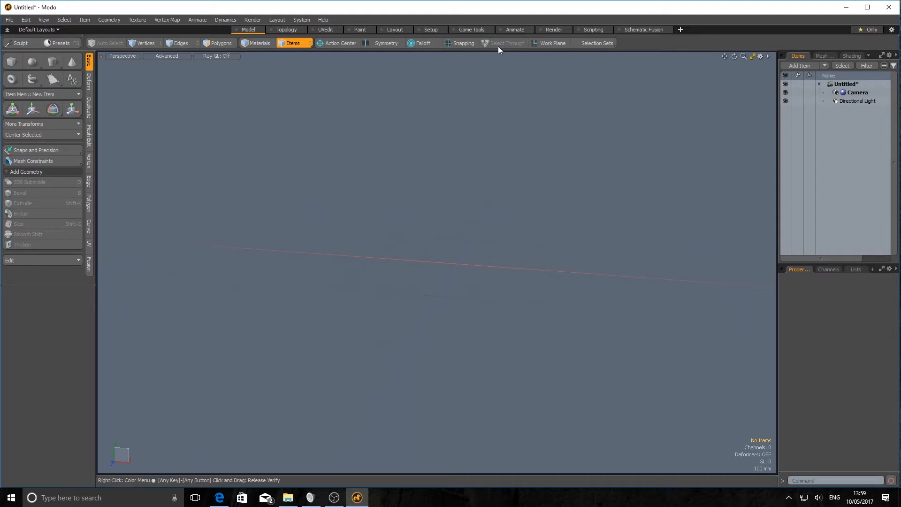
{"action": "left_click", "coordinate": [556, 43]}
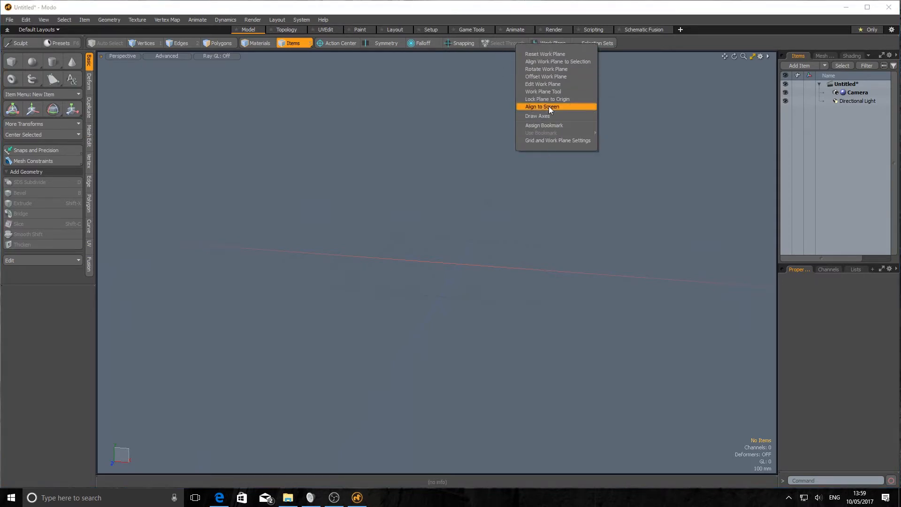
{"action": "left_click", "coordinate": [658, 44]}
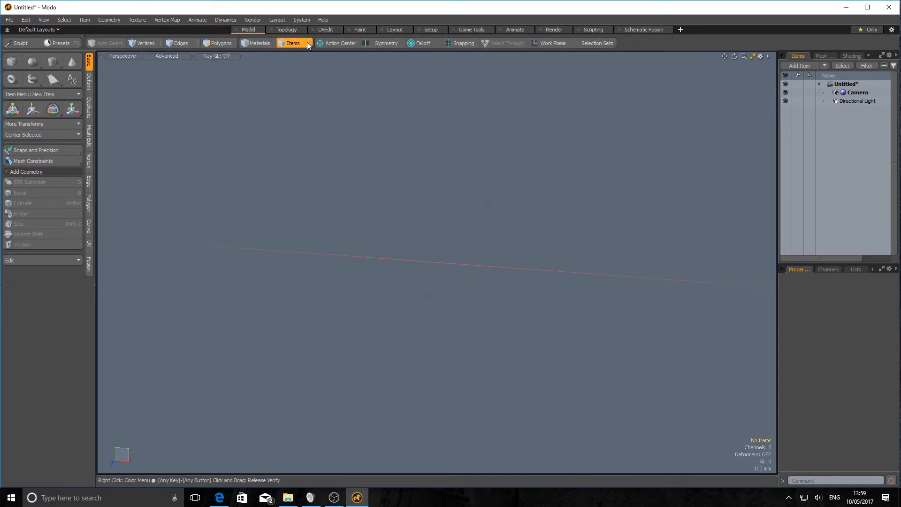
Step through the Topology, UVEdit, Paint, Layout and Setup layouts and compare the mode options each one offers.
{"action": "left_click", "coordinate": [277, 29]}
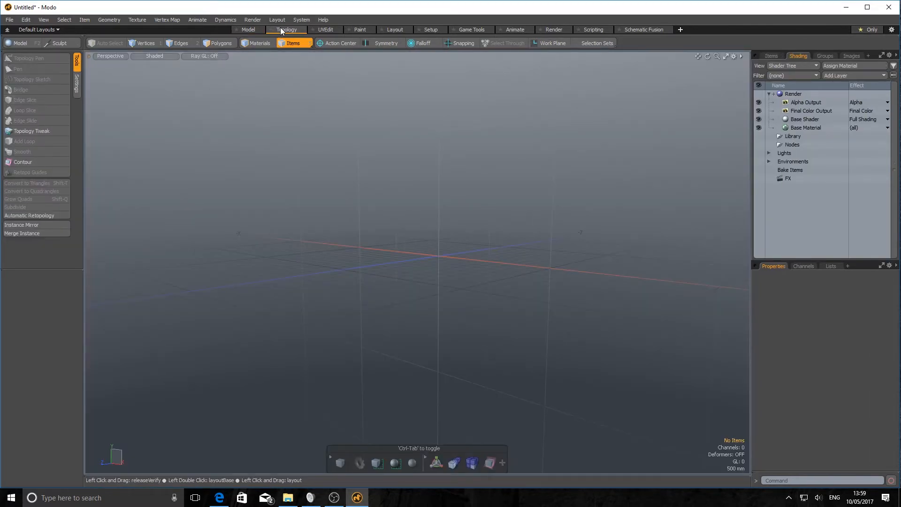
{"action": "left_click", "coordinate": [332, 29]}
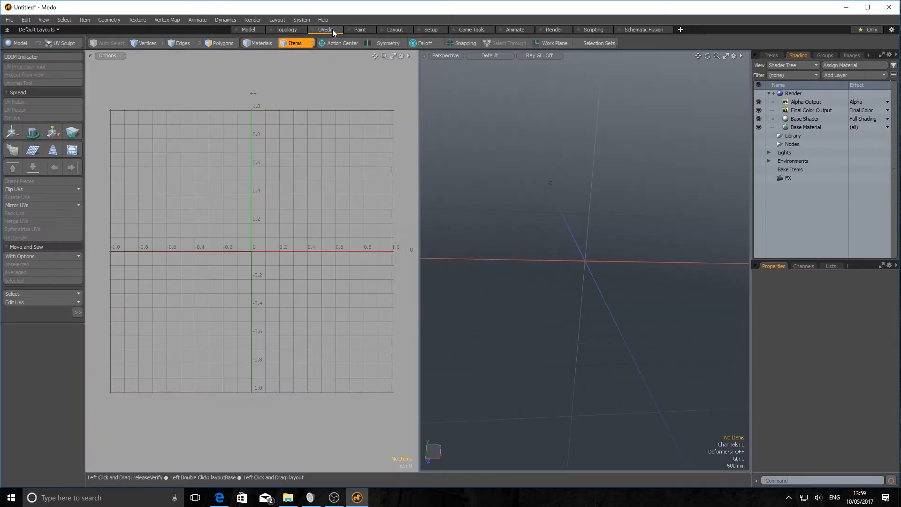
{"action": "left_click", "coordinate": [364, 29]}
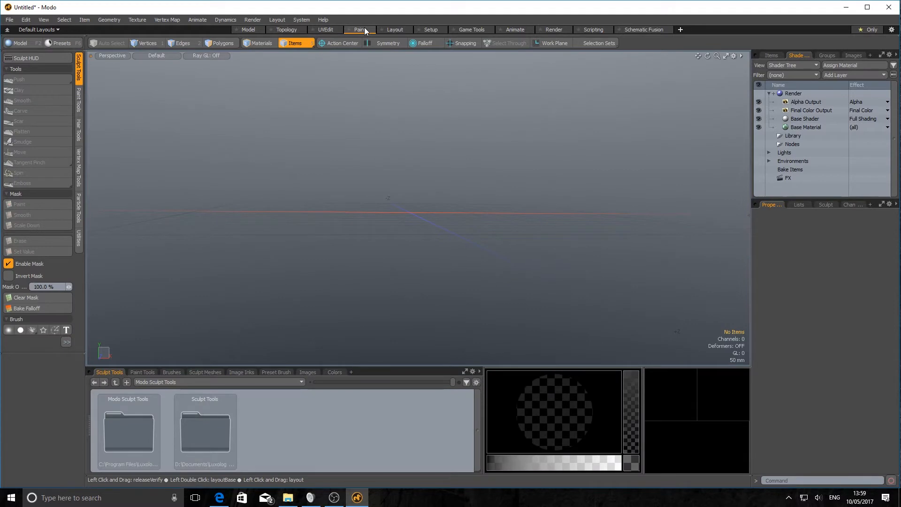
{"action": "left_click", "coordinate": [397, 29]}
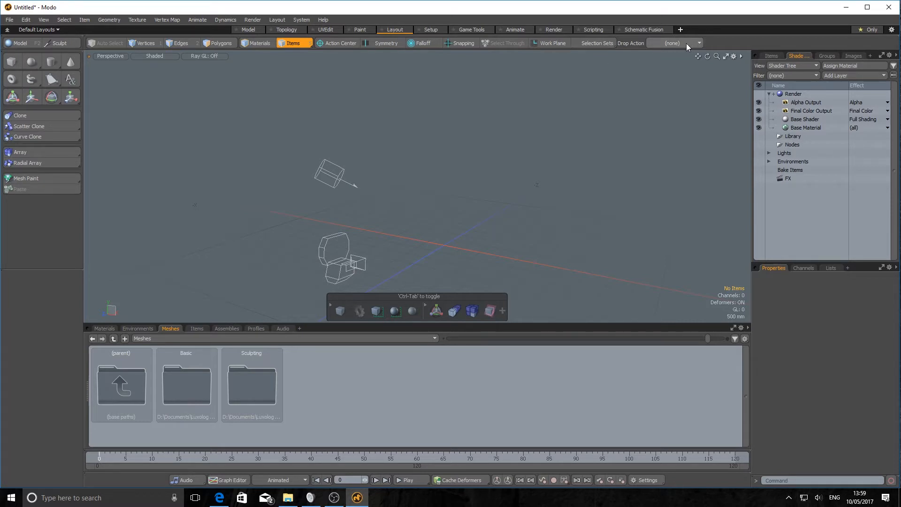
{"action": "left_click", "coordinate": [432, 31]}
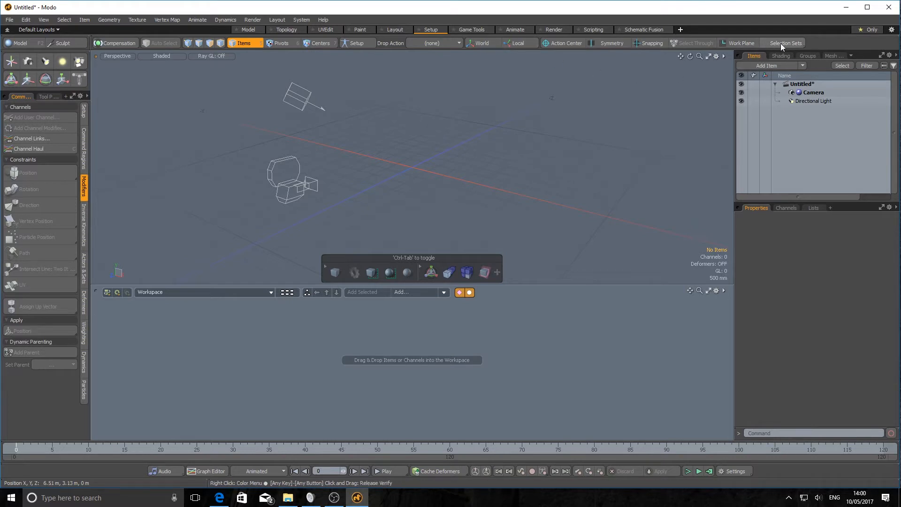
Go on through the Game Tools, Animate, Render, Scripting and Schematic Fusion layouts and compare their mode options.
{"action": "left_click", "coordinate": [472, 29]}
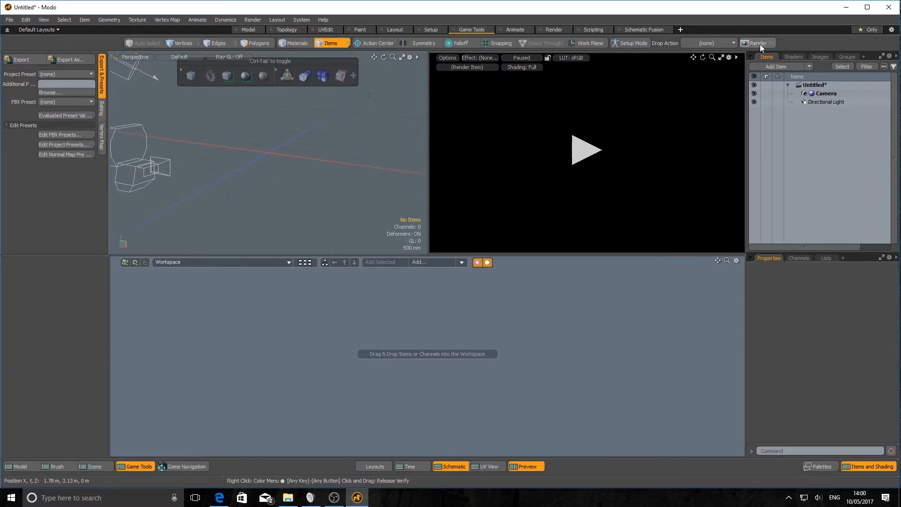
{"action": "left_click", "coordinate": [509, 30]}
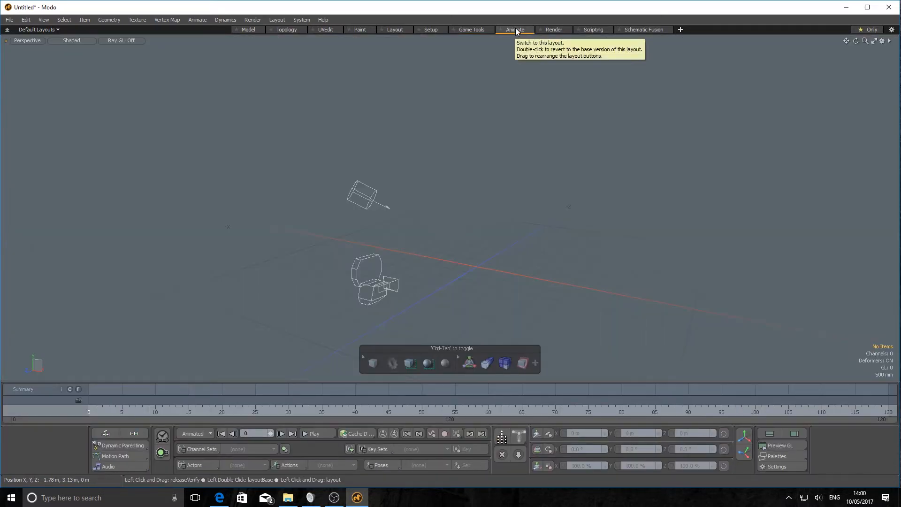
{"action": "left_click", "coordinate": [547, 29]}
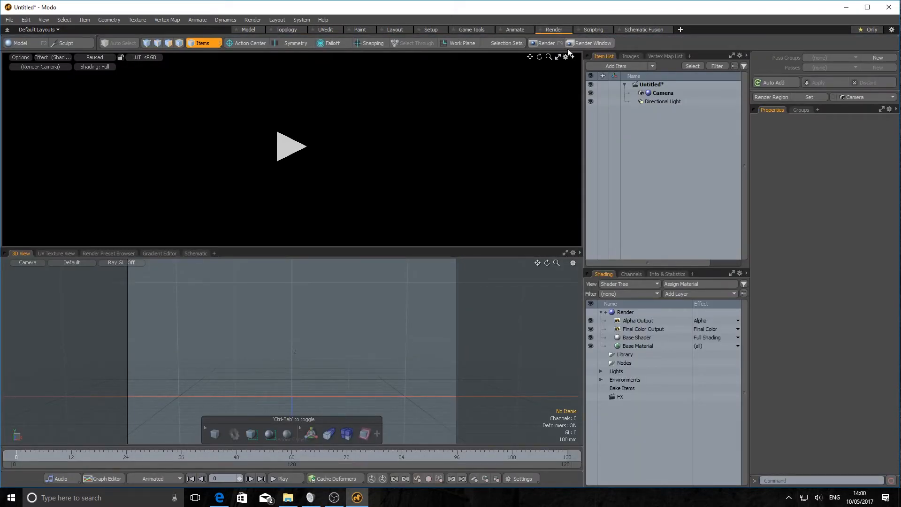
{"action": "left_click", "coordinate": [600, 30]}
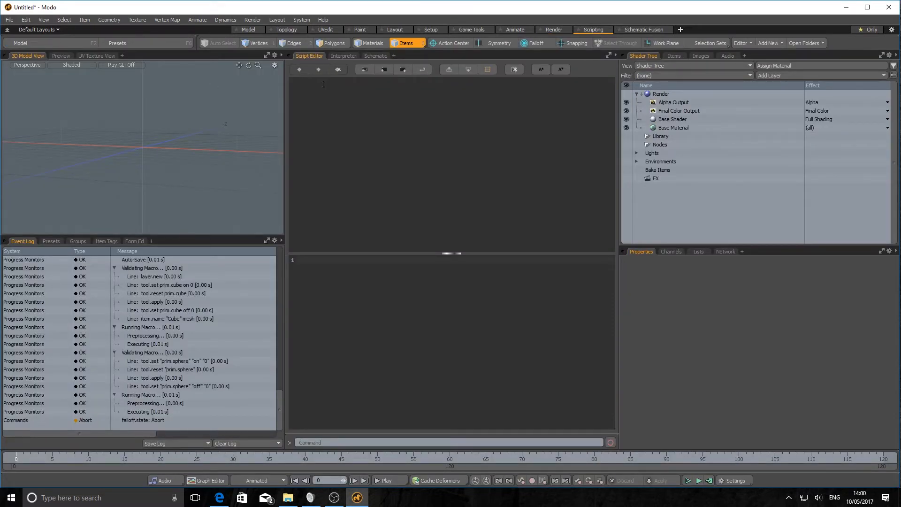
{"action": "left_click", "coordinate": [641, 29]}
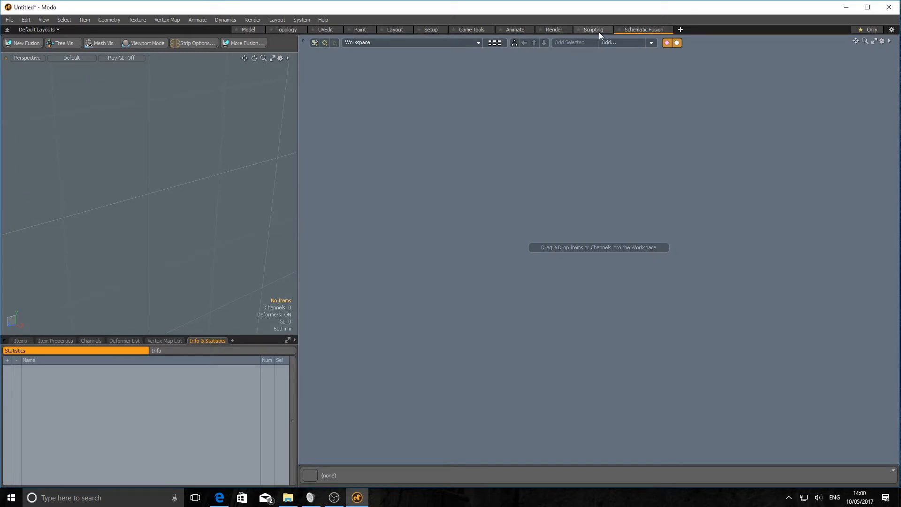
Return to the Model layout by way of the Animate, Layout and Topology layouts.
{"action": "left_click", "coordinate": [528, 29]}
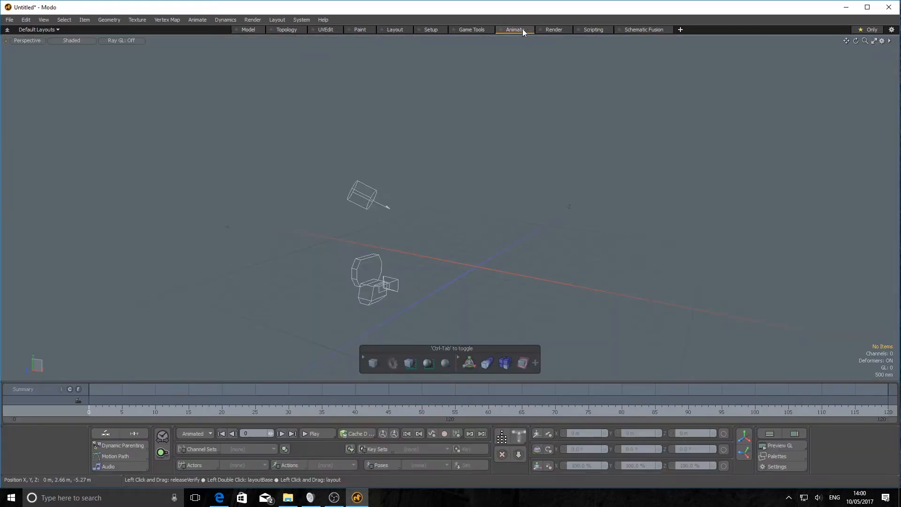
{"action": "left_click", "coordinate": [397, 30]}
{"action": "left_click", "coordinate": [282, 29]}
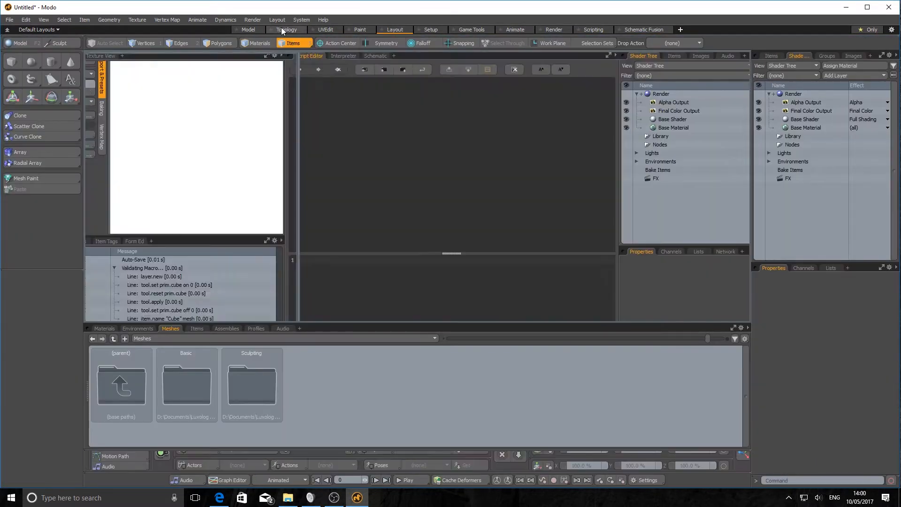
{"action": "left_click", "coordinate": [253, 30]}
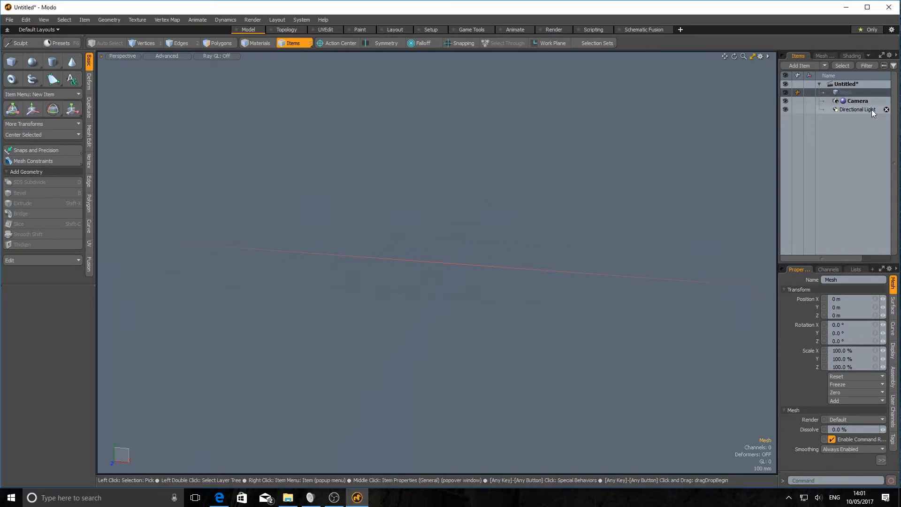
Look through the Mesh Ops, Shading, Groups and Images lists, widening their column so that every list name fits.
{"action": "left_click", "coordinate": [827, 56]}
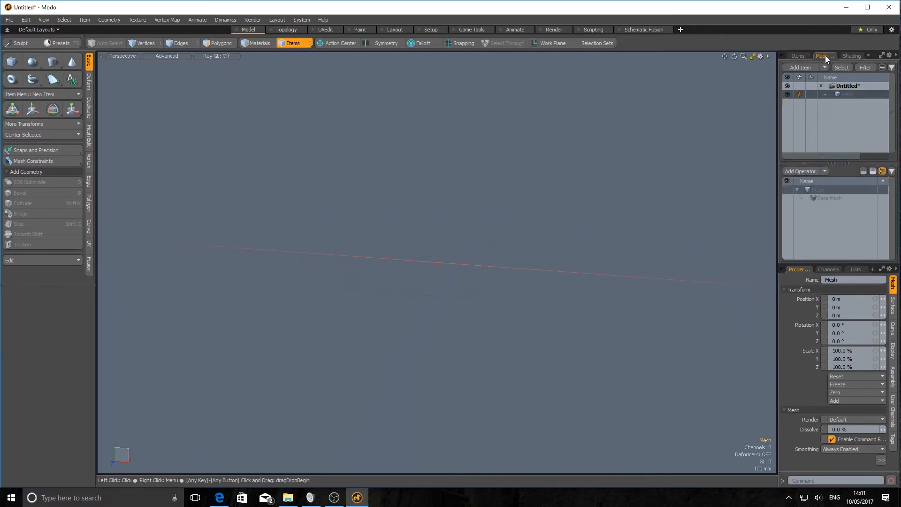
{"action": "left_click", "coordinate": [849, 55]}
{"action": "left_click", "coordinate": [869, 56]}
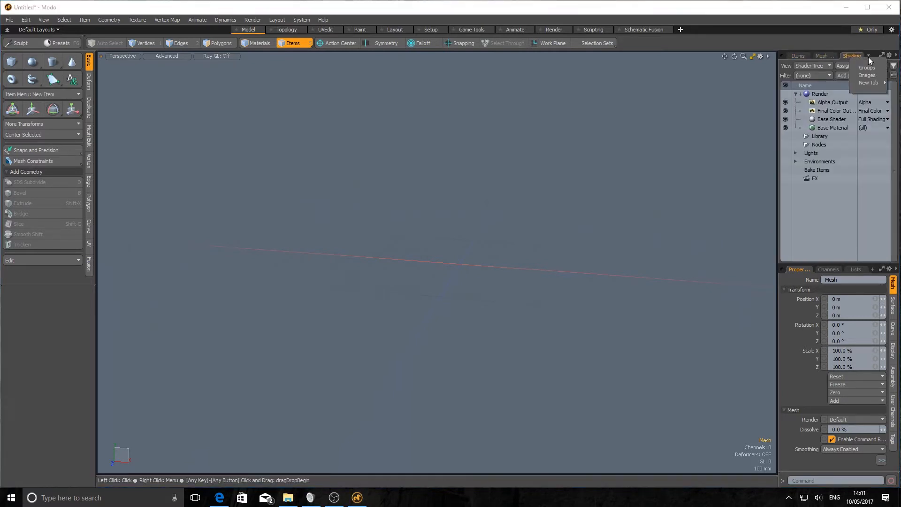
{"action": "left_click", "coordinate": [861, 67]}
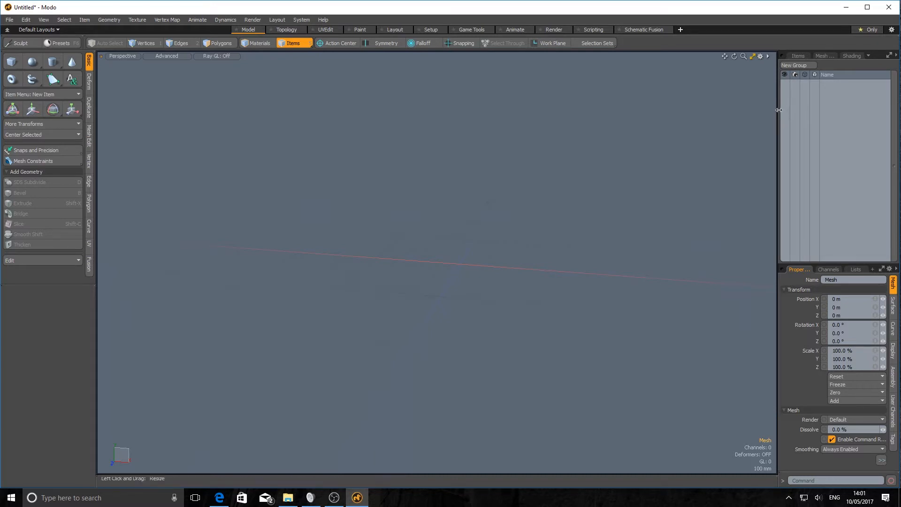
{"action": "left_click_drag", "start_coordinate": [778, 111], "coordinate": [718, 114]}
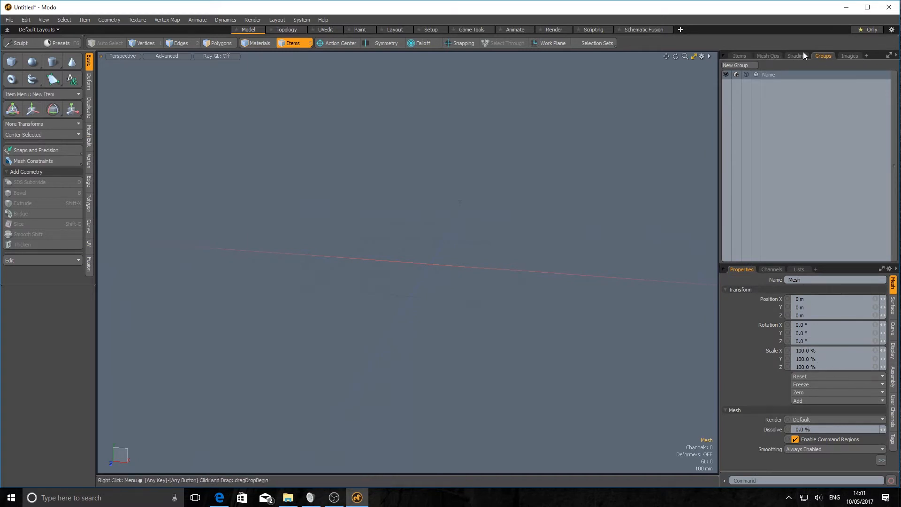
{"action": "left_click", "coordinate": [846, 55]}
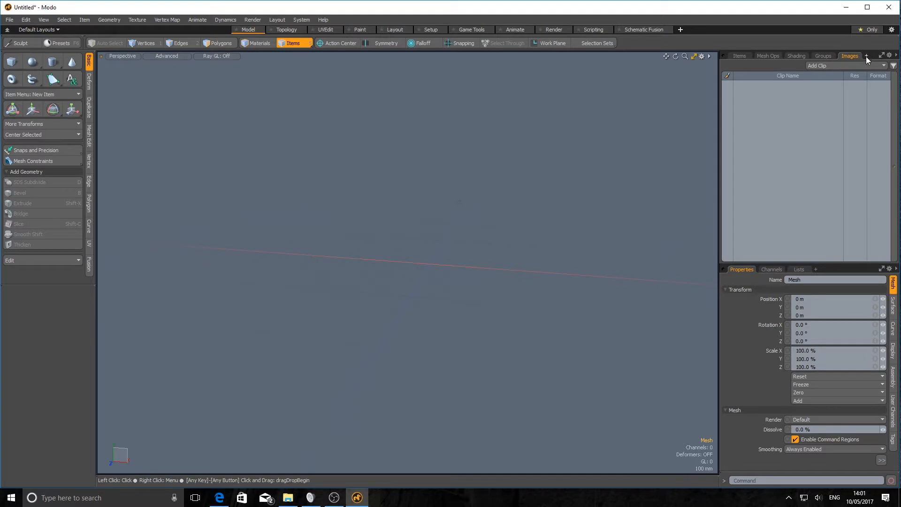
Look at the view types that can be added beside the Images list, add none, and return to the item list.
{"action": "left_click", "coordinate": [867, 57]}
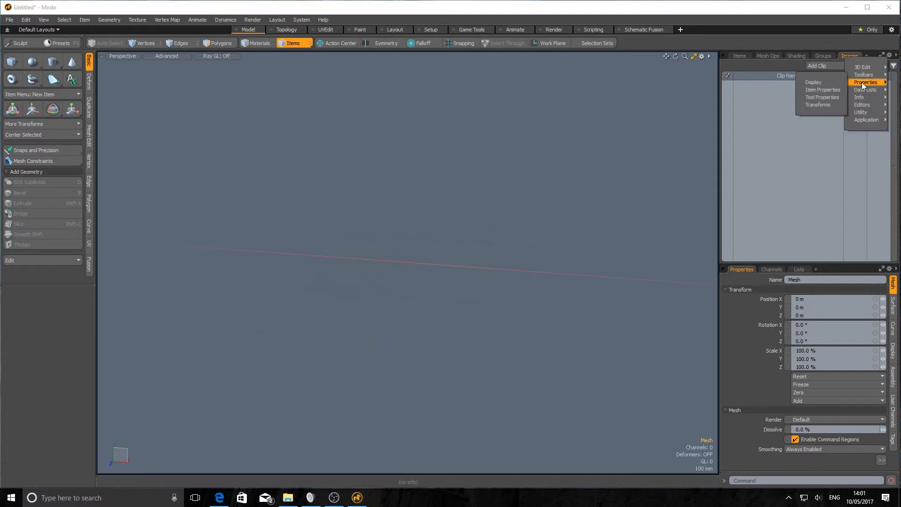
{"action": "mouse_move", "coordinate": [865, 68]}
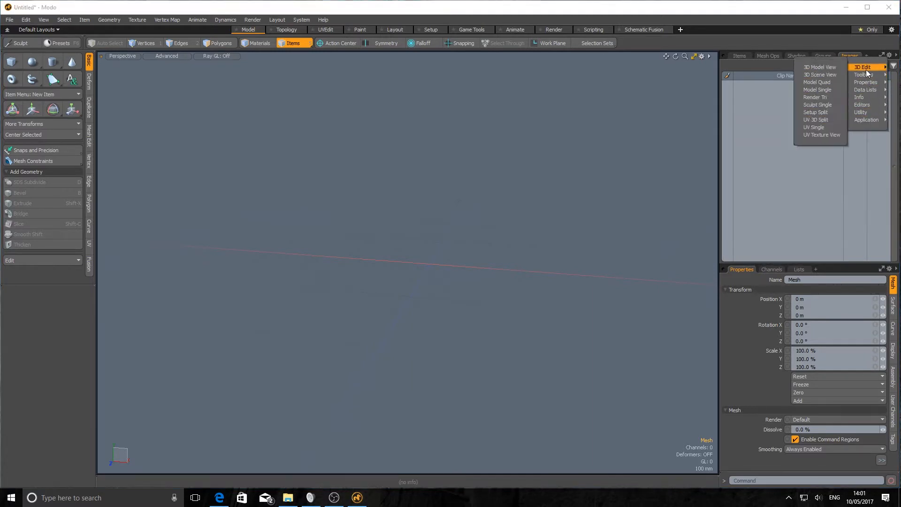
{"action": "left_click", "coordinate": [739, 58]}
{"action": "left_click", "coordinate": [743, 55]}
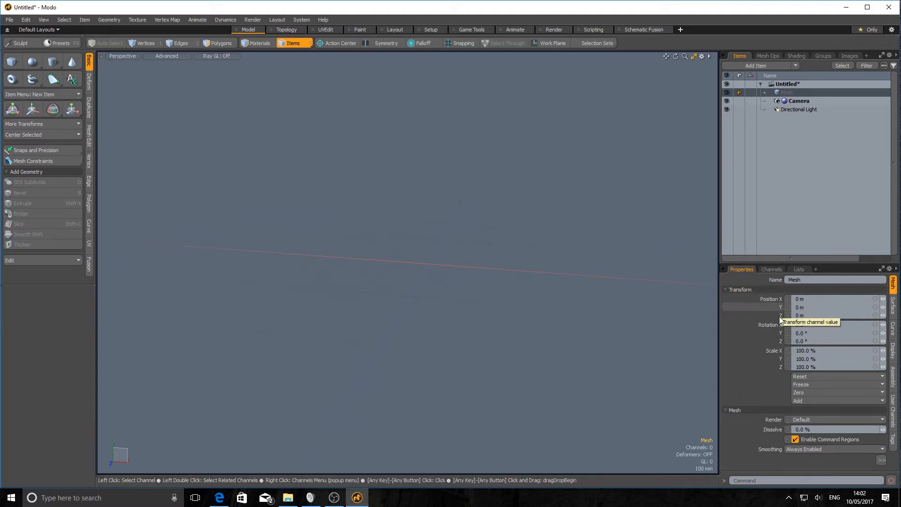
Select the Directional Light and examine its properties, its channels, the Lists view and the view types that can be added there.
{"action": "left_click", "coordinate": [798, 101]}
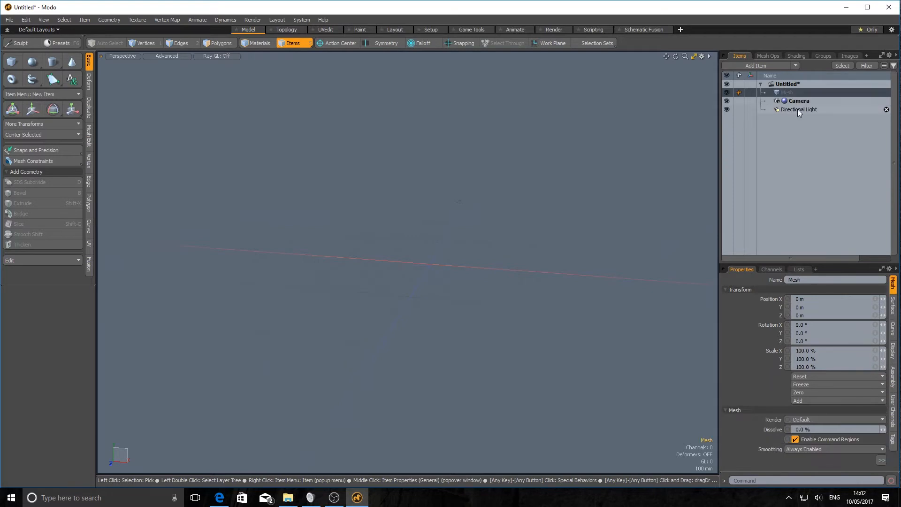
{"action": "left_click", "coordinate": [798, 109]}
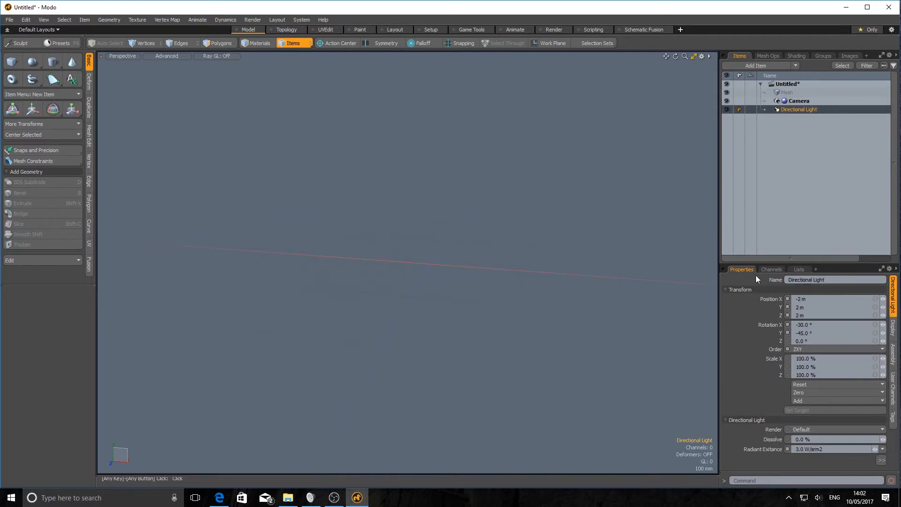
{"action": "left_click", "coordinate": [782, 271]}
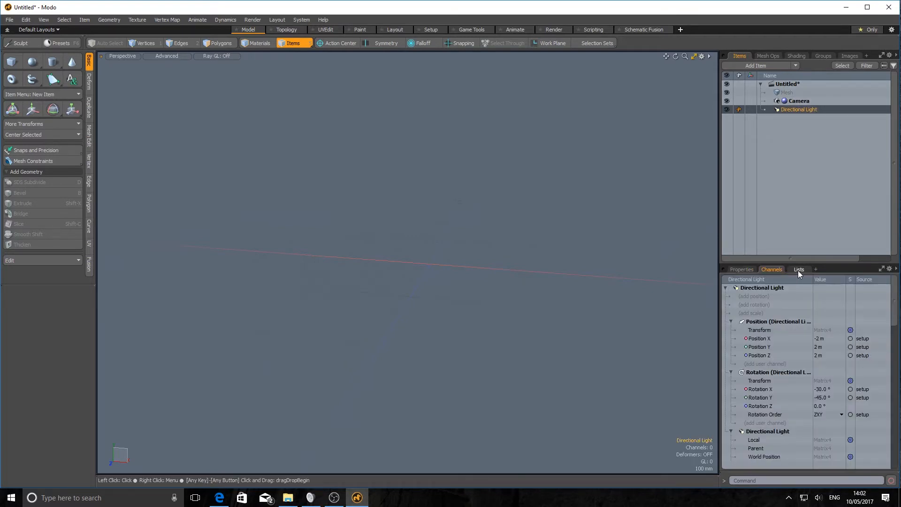
{"action": "left_click", "coordinate": [798, 270]}
{"action": "left_click", "coordinate": [816, 269]}
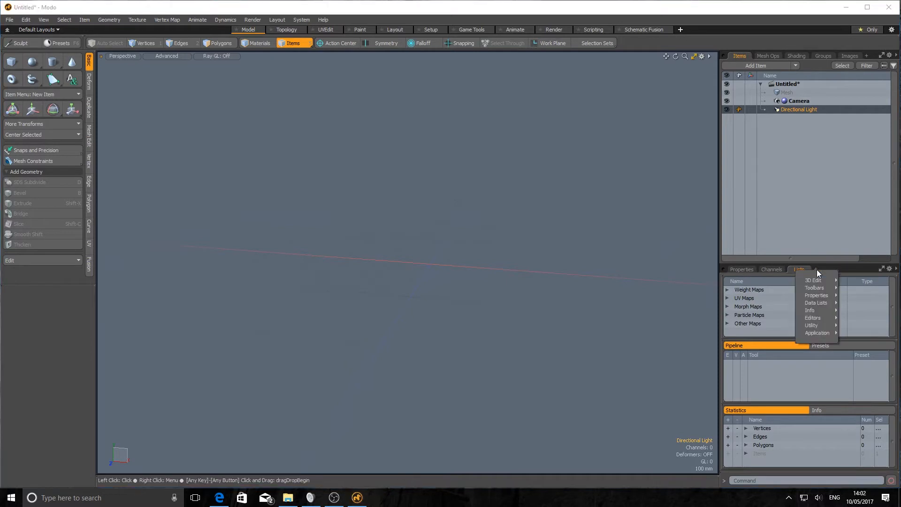
{"action": "mouse_move", "coordinate": [811, 308]}
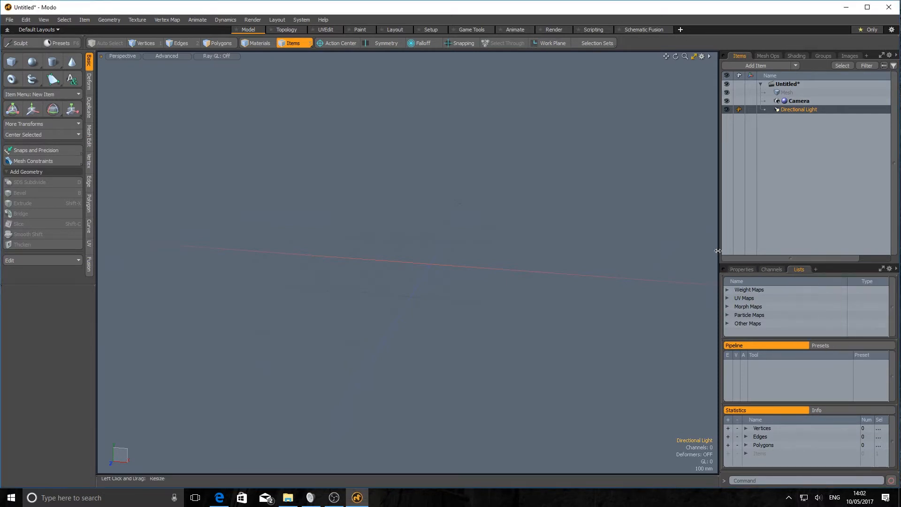
Narrow the item list column, collapse the modelling toolbox to its category names, and view the Deform and Mesh Edit tools as pop-outs.
{"action": "left_click_drag", "start_coordinate": [719, 252], "coordinate": [786, 247]}
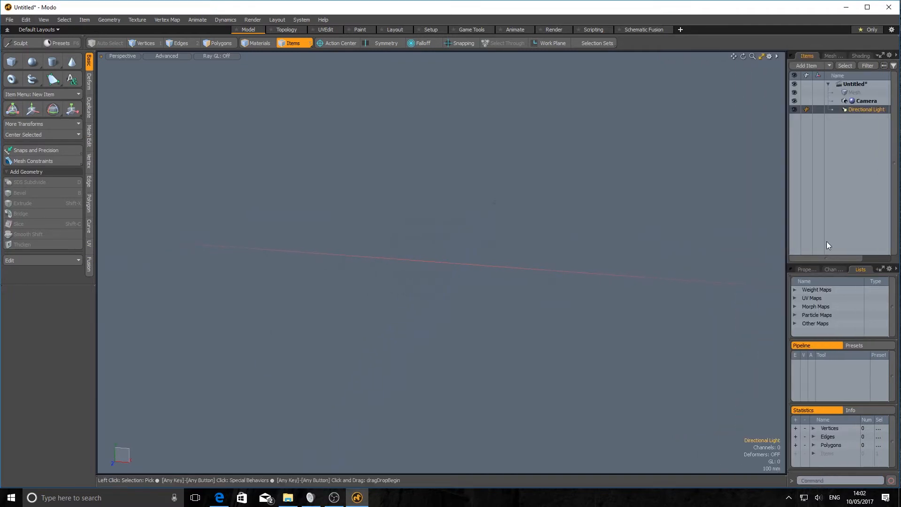
{"action": "left_click_drag", "start_coordinate": [96, 141], "coordinate": [21, 151]}
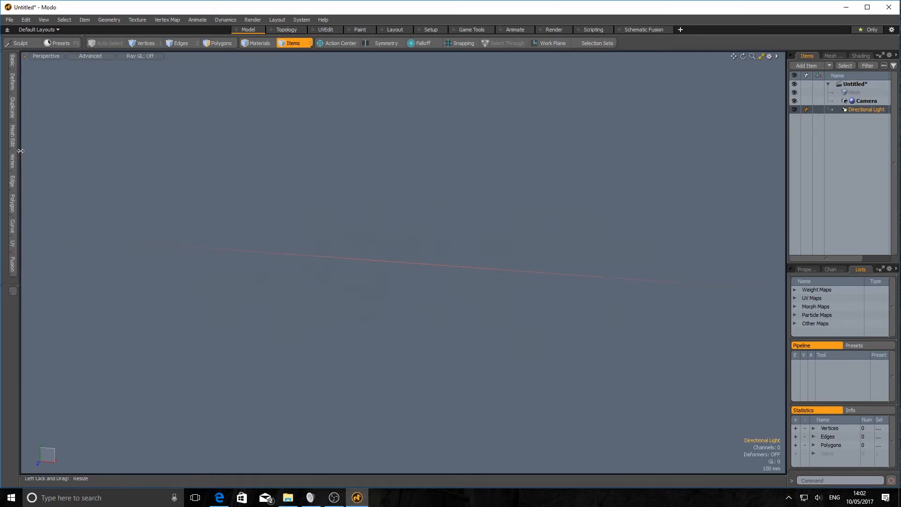
{"action": "left_click", "coordinate": [12, 61]}
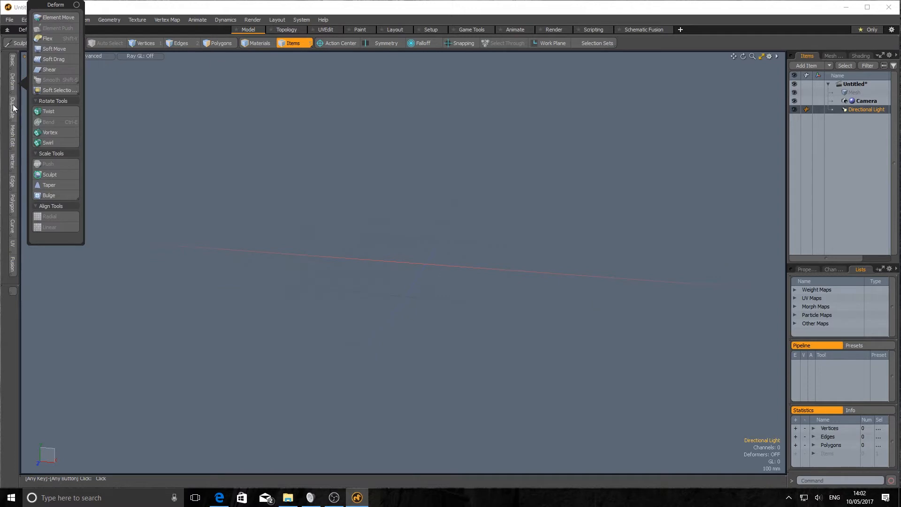
{"action": "mouse_move", "coordinate": [13, 136]}
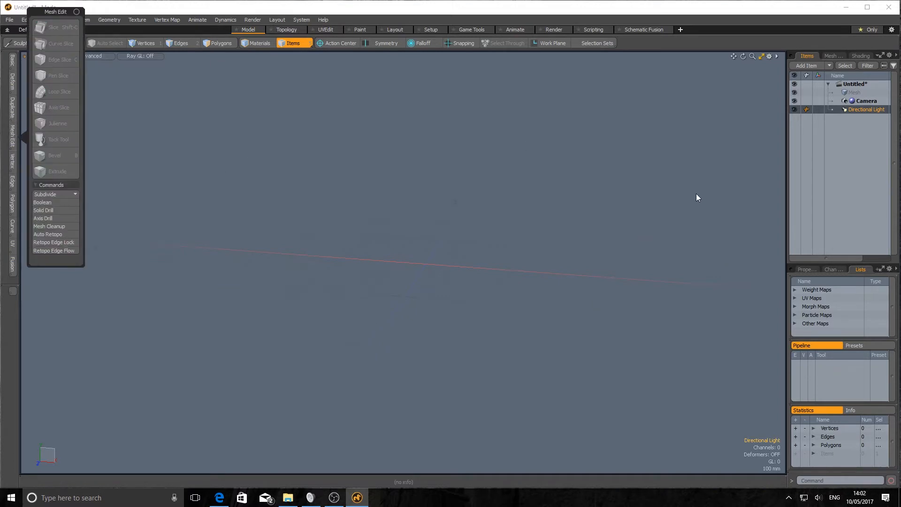
{"action": "left_click", "coordinate": [20, 130]}
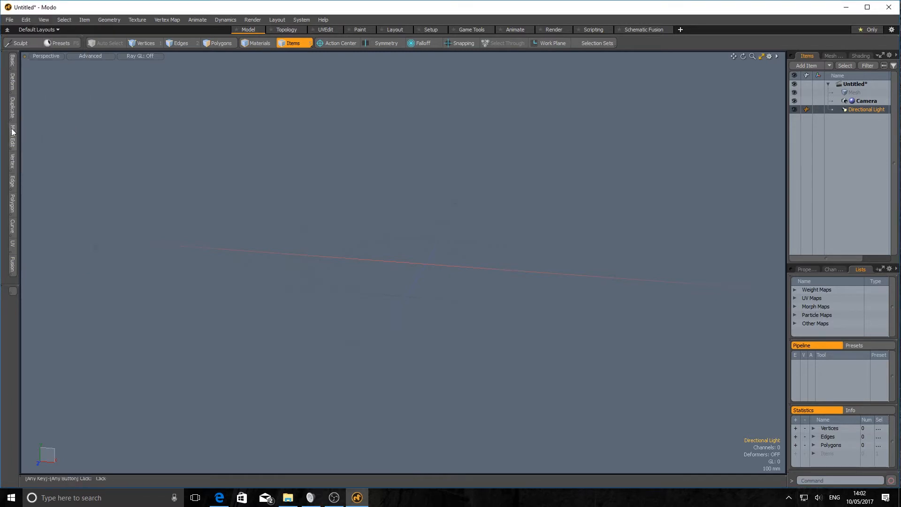
Expand the modelling toolbox to show its tools again and look at the Deform and Mesh Edit categories, including the hidden extra commands.
{"action": "left_click_drag", "start_coordinate": [21, 123], "coordinate": [106, 123]}
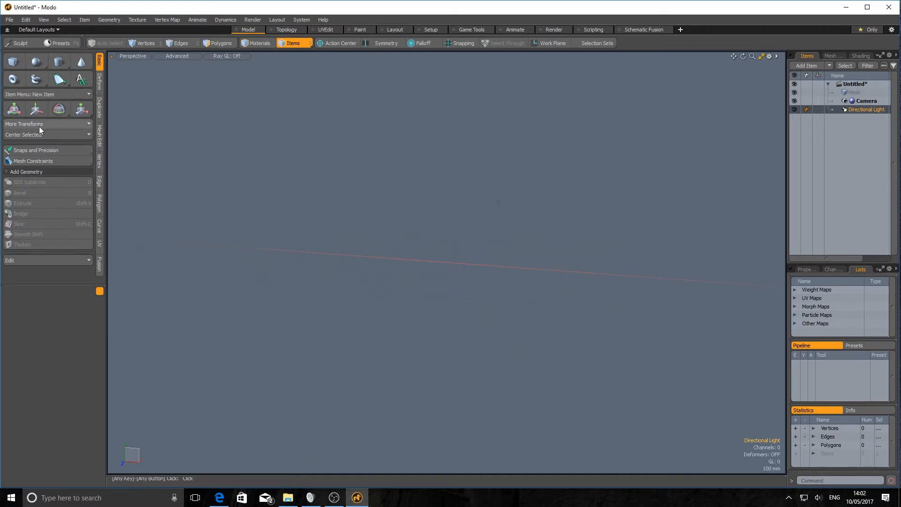
{"action": "left_click", "coordinate": [99, 106]}
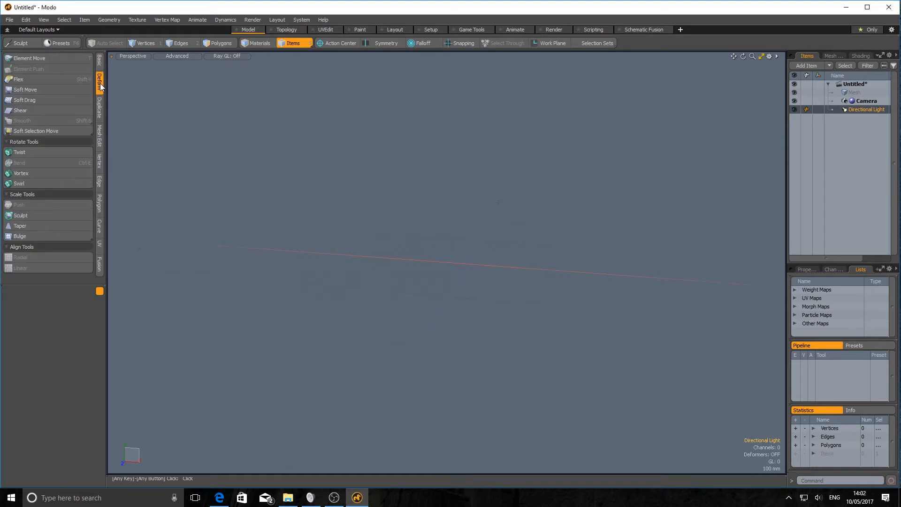
{"action": "left_click", "coordinate": [101, 136]}
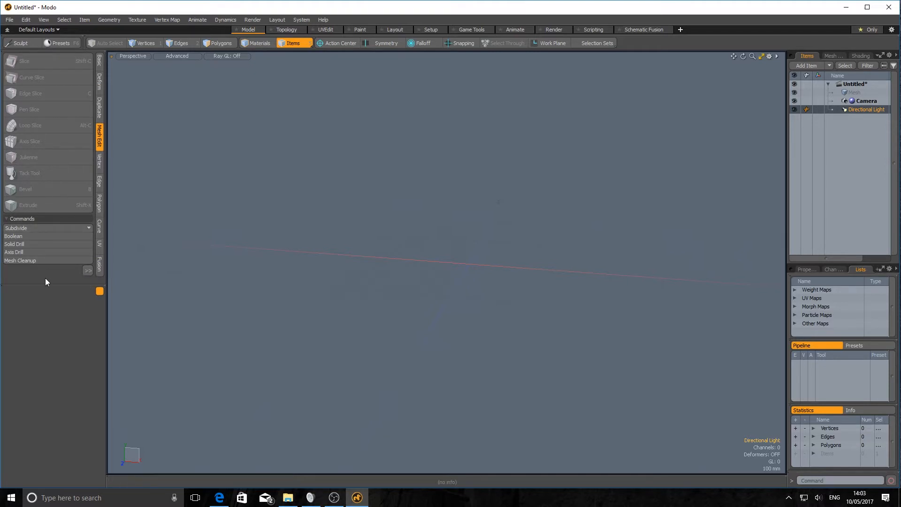
{"action": "left_click", "coordinate": [87, 272]}
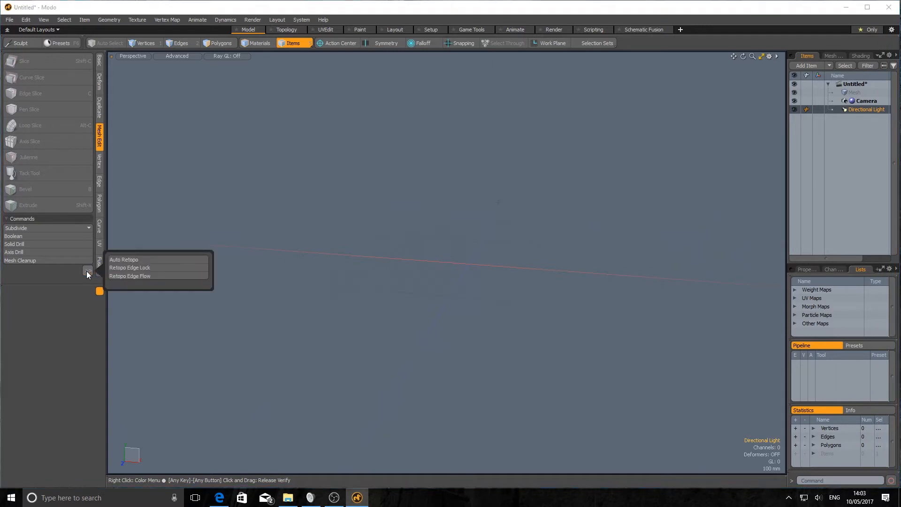
View the hidden Mesh Edit commands as a pop-out and lengthen the modelling toolbox until all its commands fit.
{"action": "left_click", "coordinate": [87, 271]}
{"action": "left_click", "coordinate": [87, 272]}
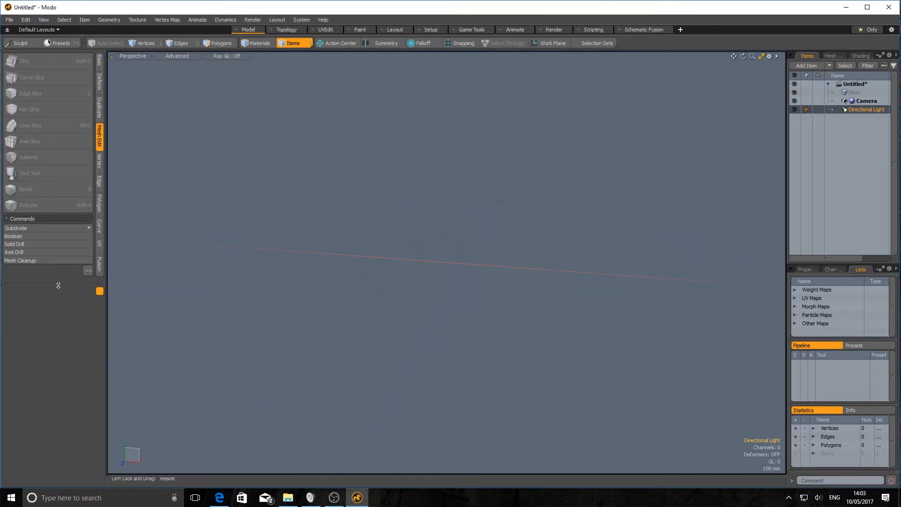
{"action": "mouse_move", "coordinate": [56, 284]}
{"action": "left_mouse_down"}
{"action": "mouse_move", "coordinate": [56, 319]}
{"action": "mouse_move", "coordinate": [56, 280]}
{"action": "left_mouse_up"}
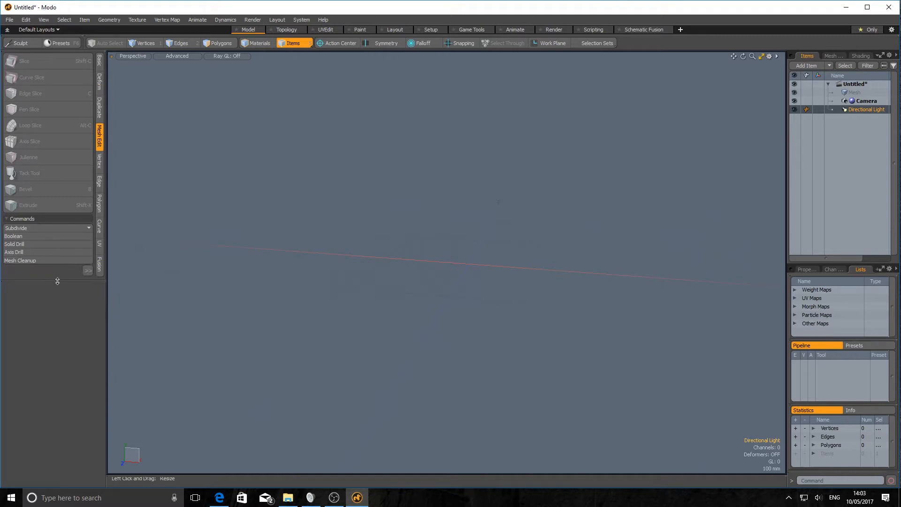
{"action": "left_click", "coordinate": [86, 269]}
{"action": "left_click_drag", "start_coordinate": [71, 280], "coordinate": [57, 297]}
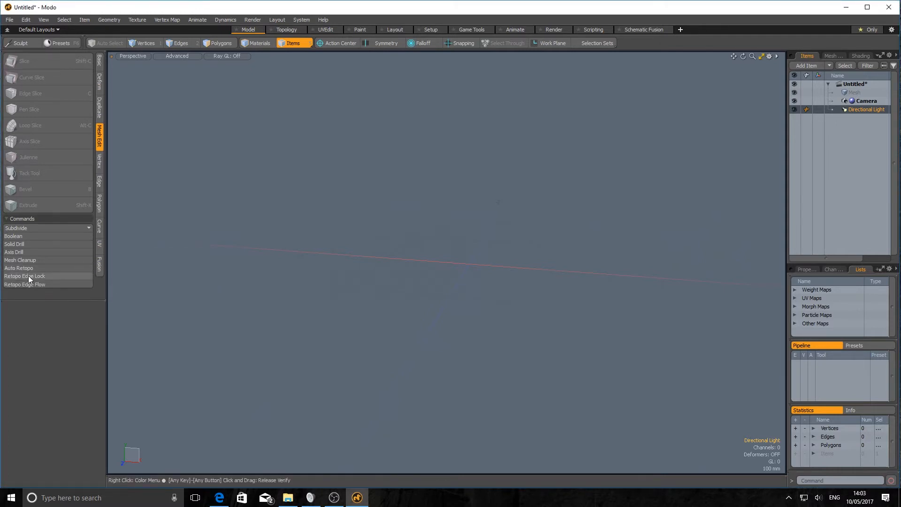
Shorten the modelling toolbox to a few Mesh Edit tools, view the overflow pop-out, and restore the toolbox to full height.
{"action": "left_click_drag", "start_coordinate": [56, 301], "coordinate": [70, 162]}
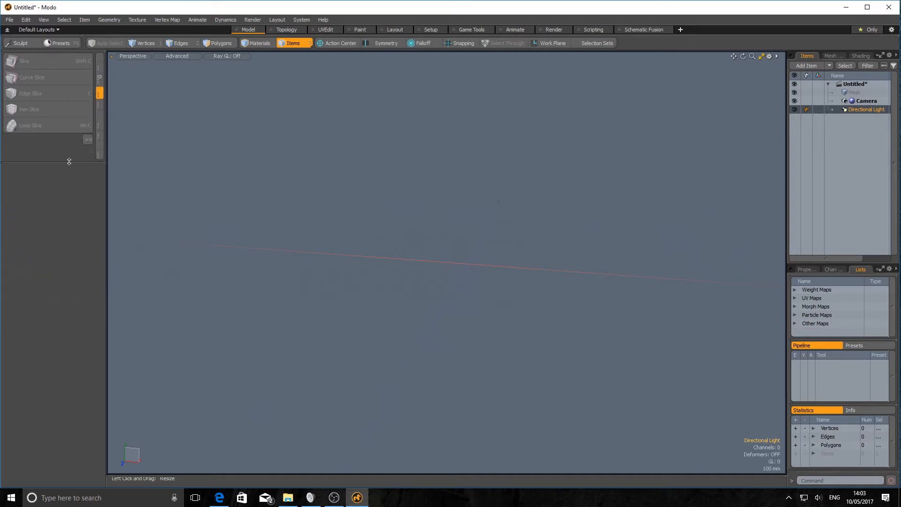
{"action": "left_click", "coordinate": [89, 141]}
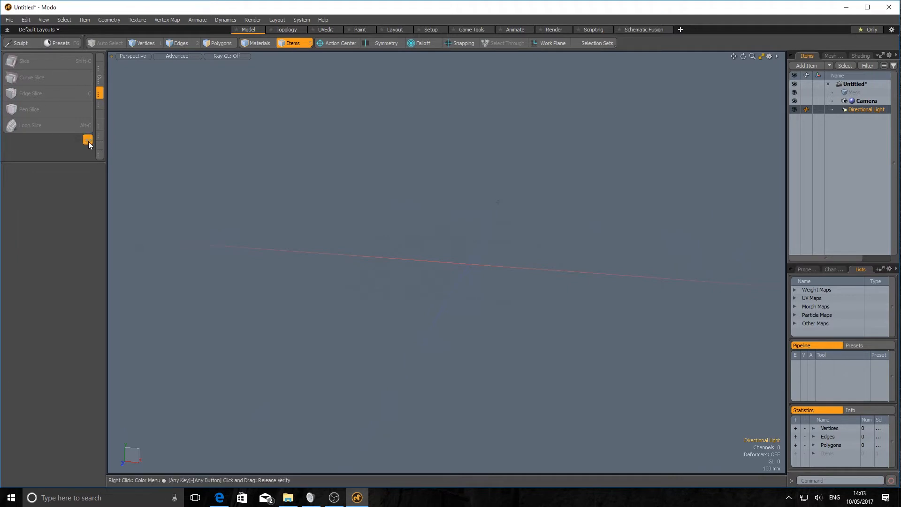
{"action": "left_click", "coordinate": [87, 140]}
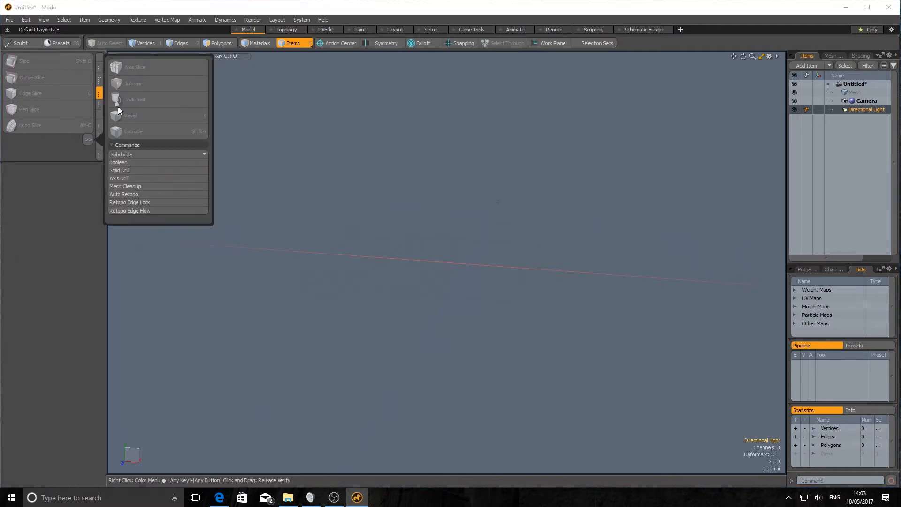
{"action": "left_click_drag", "start_coordinate": [91, 162], "coordinate": [91, 302]}
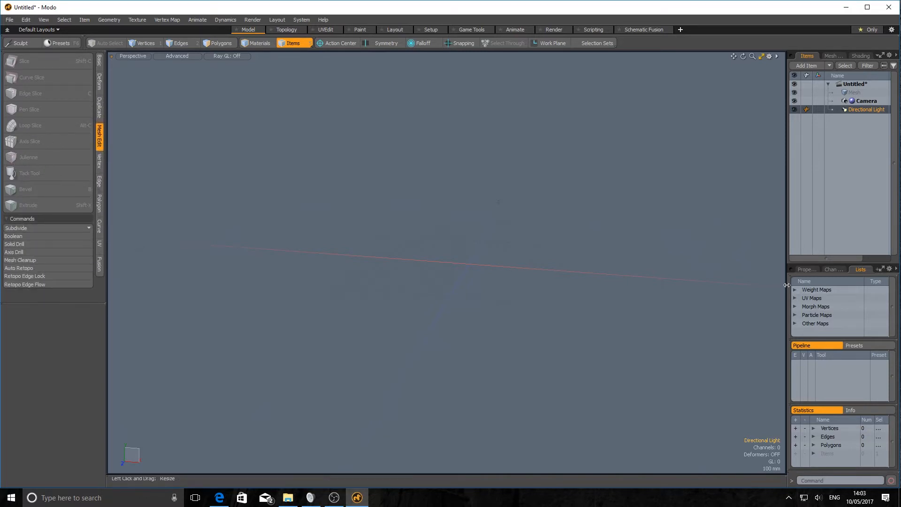
{"action": "left_click_drag", "start_coordinate": [708, 288], "coordinate": [798, 256]}
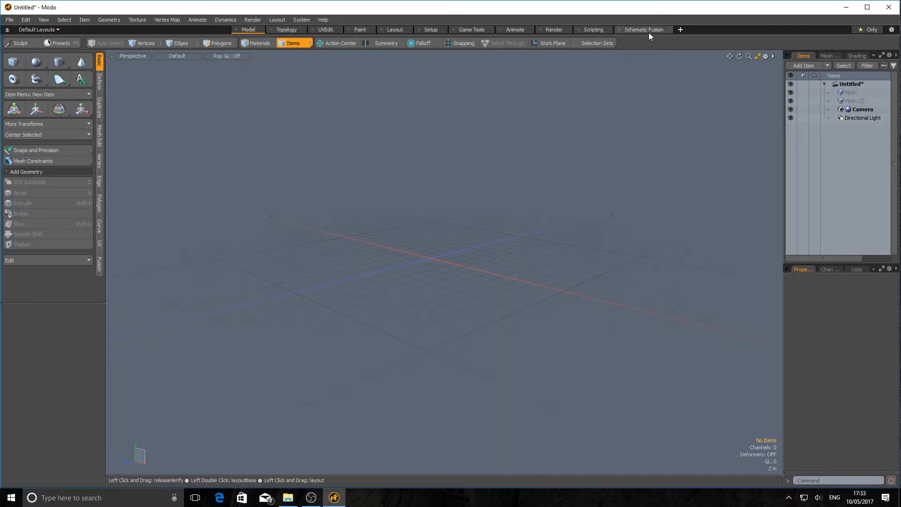
Look through the Topology, UVEdit, Paint, Layout and Setup layouts and the tool palettes each one offers.
{"action": "left_click", "coordinate": [287, 30]}
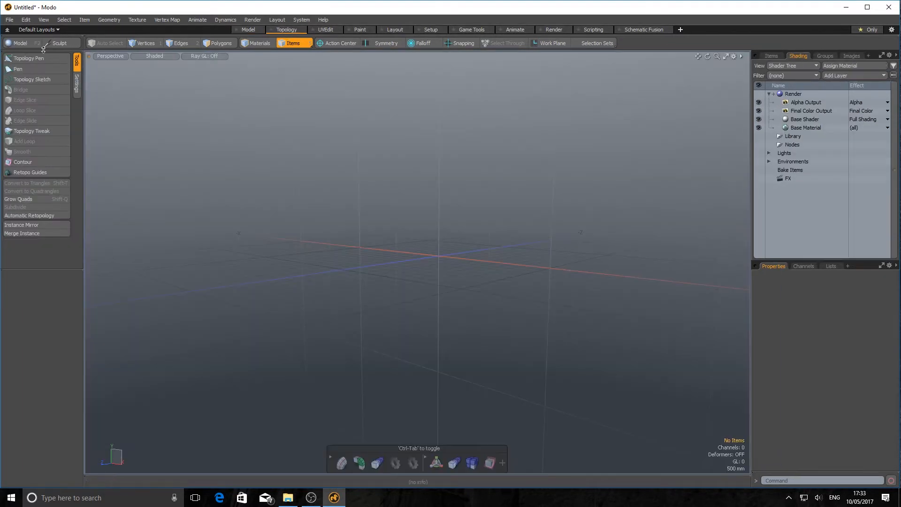
{"action": "left_click", "coordinate": [326, 30]}
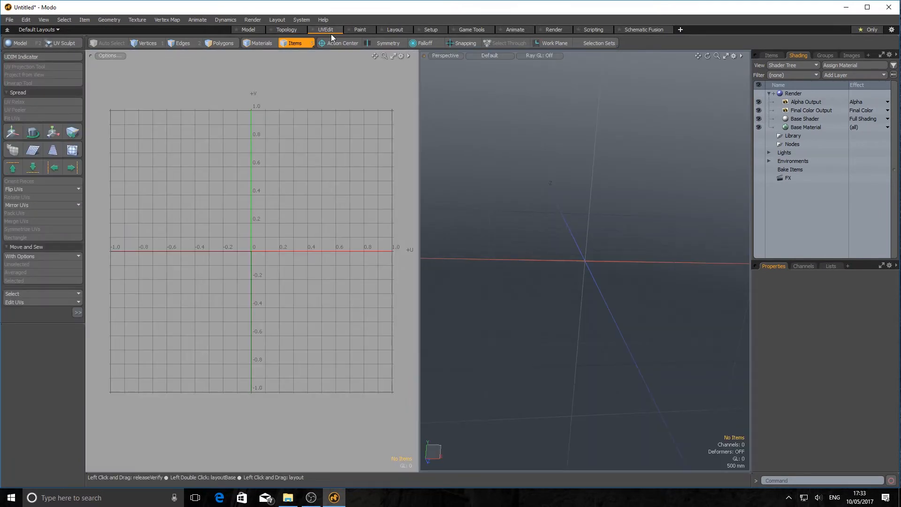
{"action": "left_click", "coordinate": [362, 29]}
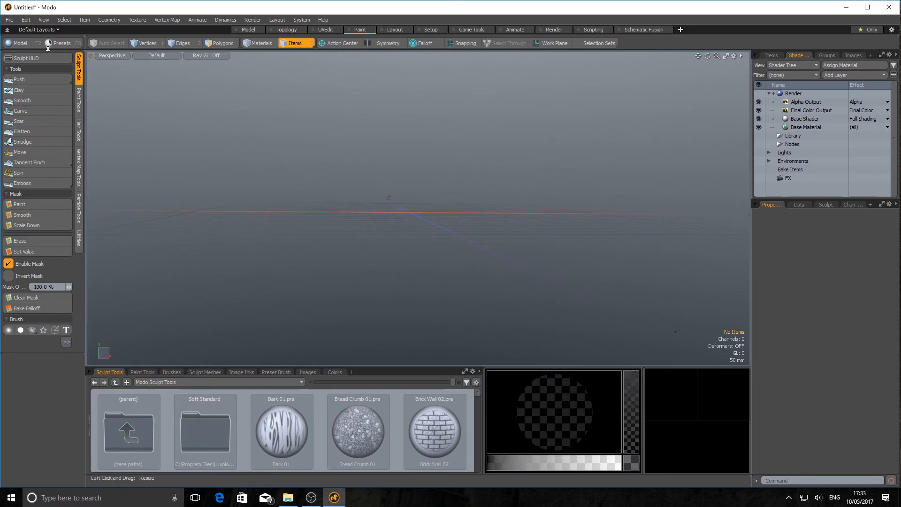
{"action": "left_click", "coordinate": [392, 32]}
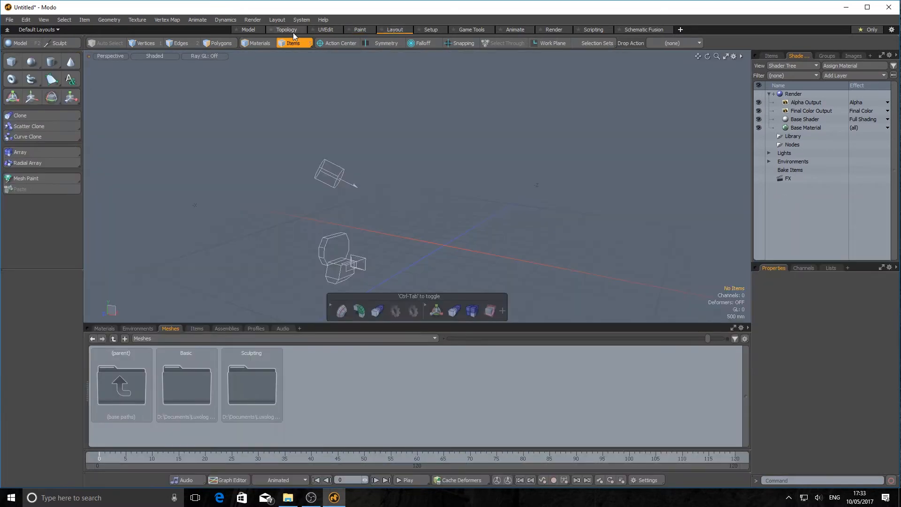
{"action": "left_click", "coordinate": [430, 30]}
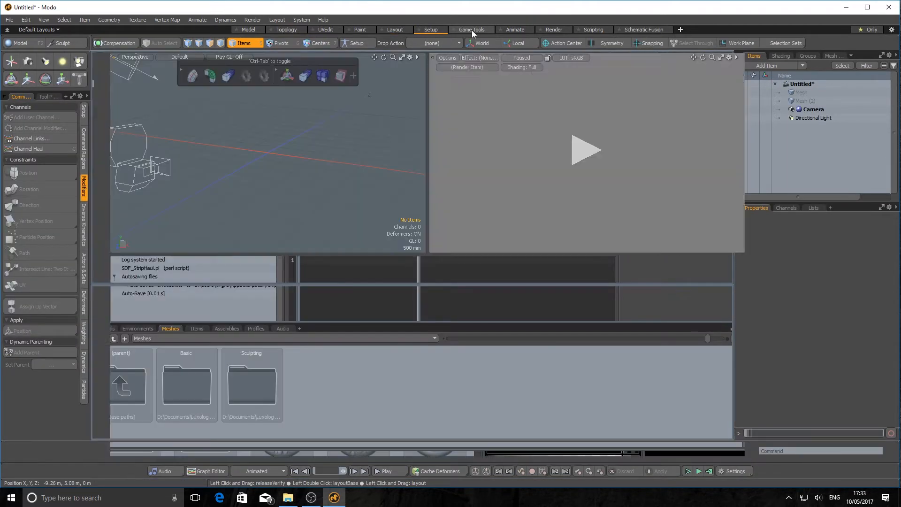
Look through the Game Tools, Animate, Render, Scripting and Schematic Fusion layouts and return to the Model layout.
{"action": "left_click", "coordinate": [472, 30]}
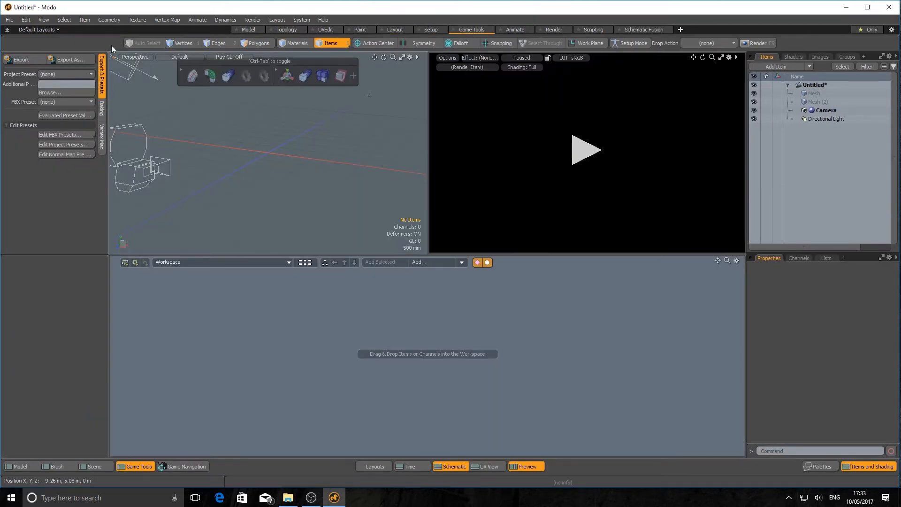
{"action": "left_click", "coordinate": [515, 30]}
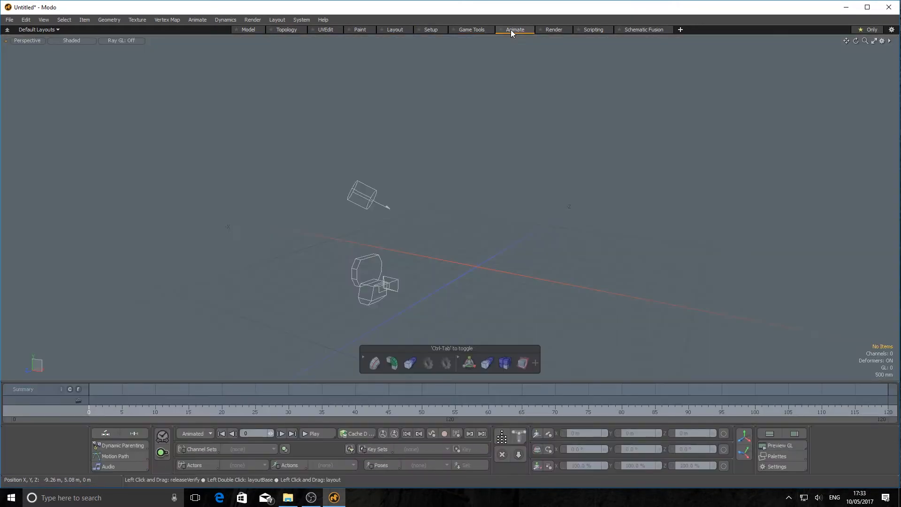
{"action": "left_click", "coordinate": [553, 31]}
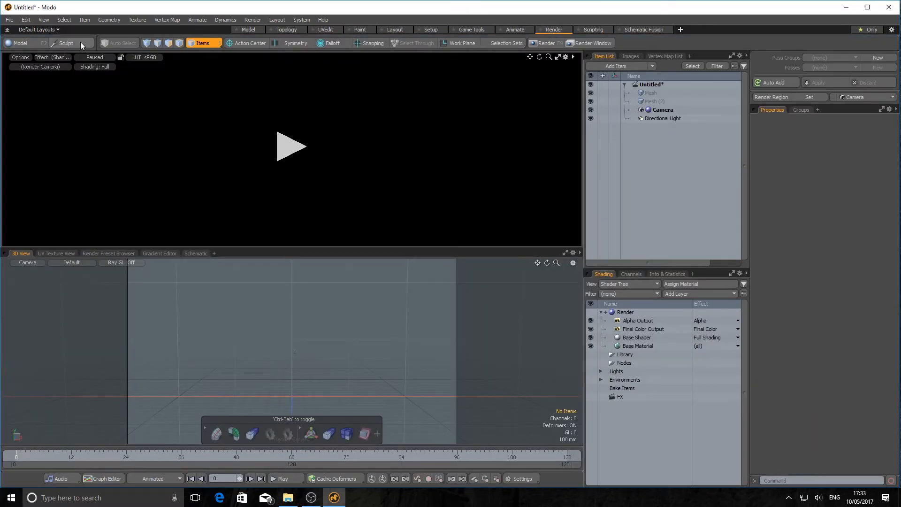
{"action": "left_click", "coordinate": [587, 31]}
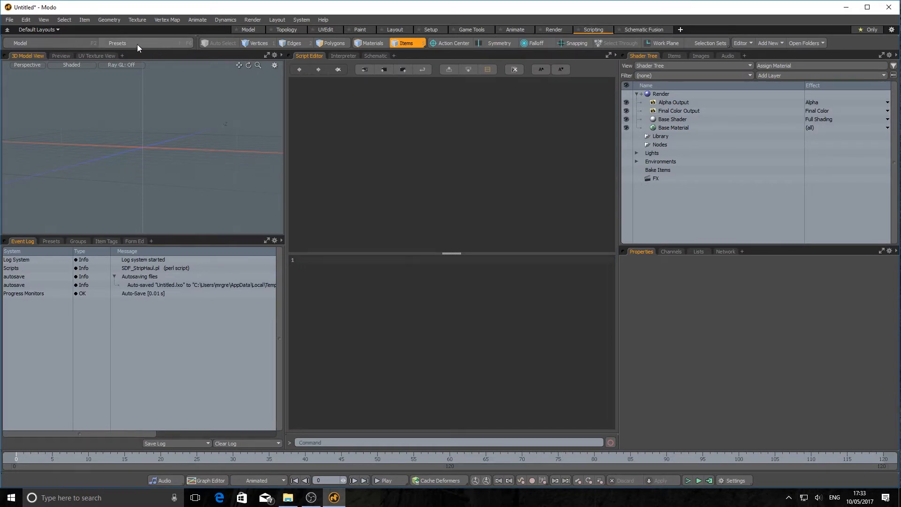
{"action": "left_click", "coordinate": [636, 29]}
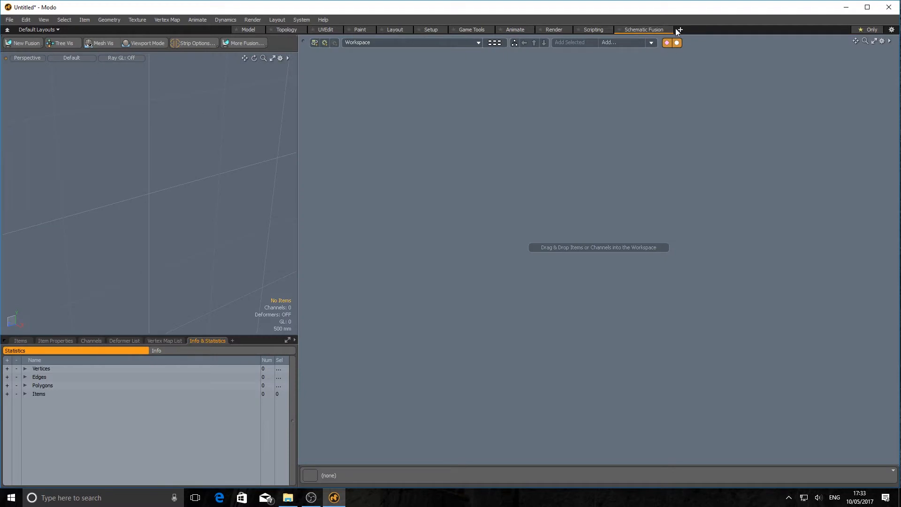
{"action": "left_click", "coordinate": [249, 30]}
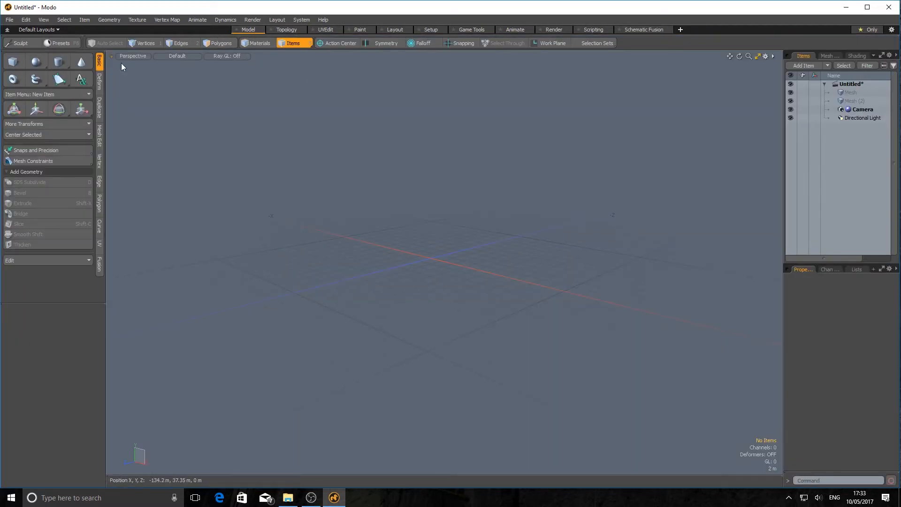
Open the floating Sculpt palette and move it away from the modelling toolbox into the viewport.
{"action": "left_click", "coordinate": [19, 43]}
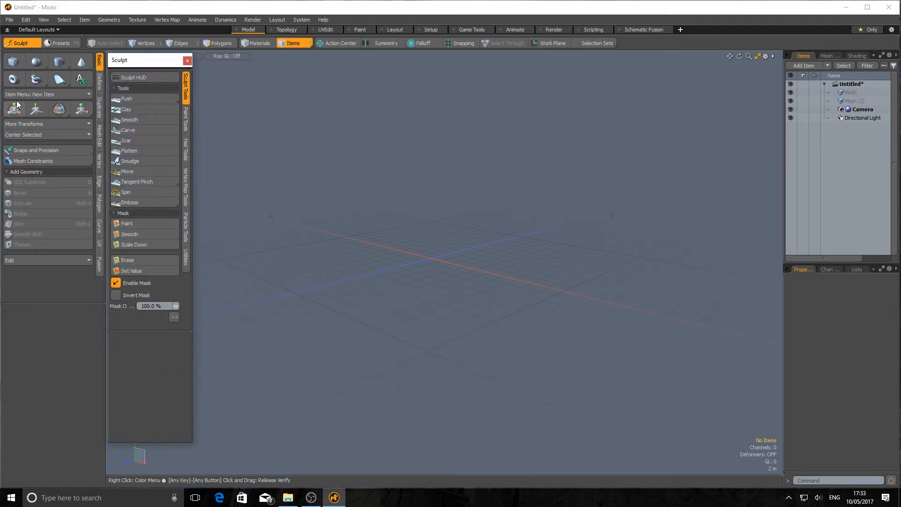
{"action": "mouse_move", "coordinate": [135, 65]}
{"action": "left_mouse_down"}
{"action": "mouse_move", "coordinate": [170, 65]}
{"action": "mouse_move", "coordinate": [134, 65]}
{"action": "left_mouse_up"}
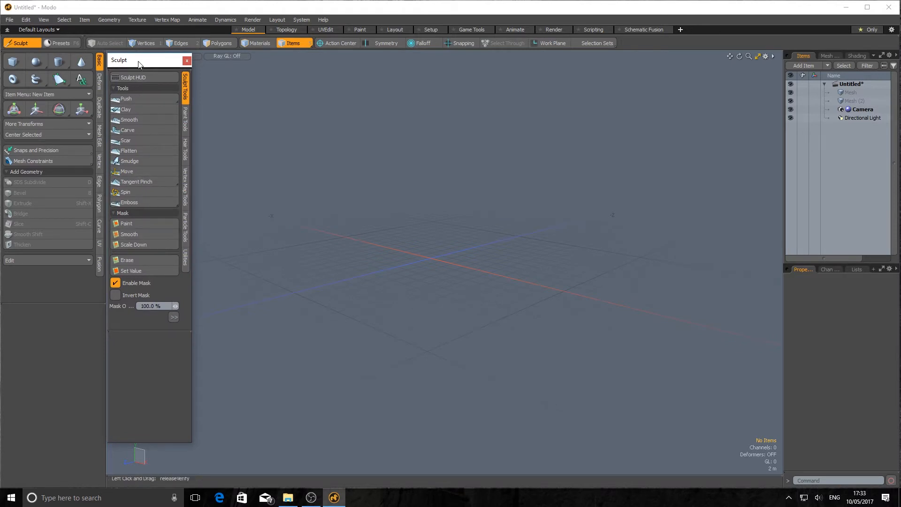
{"action": "mouse_move", "coordinate": [139, 63]}
{"action": "left_mouse_down"}
{"action": "mouse_move", "coordinate": [661, 88]}
{"action": "mouse_move", "coordinate": [443, 87]}
{"action": "mouse_move", "coordinate": [174, 73]}
{"action": "mouse_move", "coordinate": [821, 78]}
{"action": "mouse_move", "coordinate": [563, 89]}
{"action": "mouse_move", "coordinate": [181, 74]}
{"action": "mouse_move", "coordinate": [213, 79]}
{"action": "left_mouse_up"}
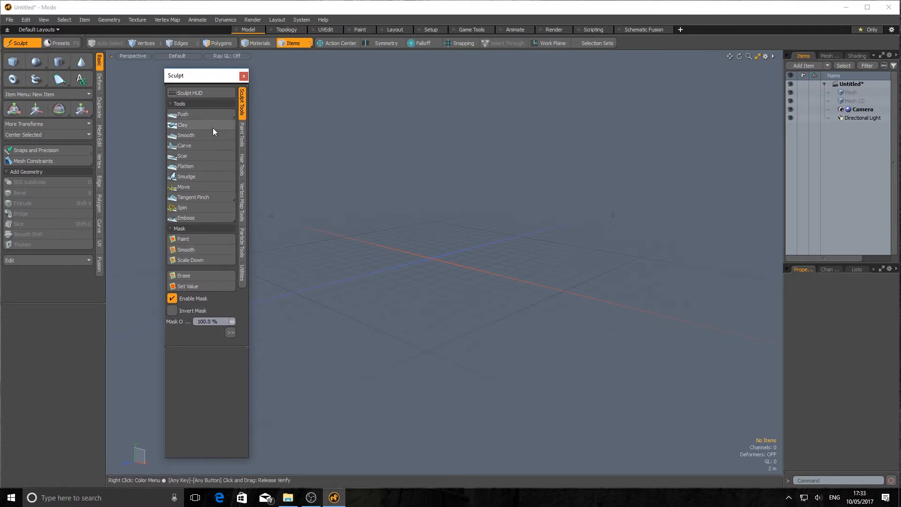
View the floating Sculpt palette over the Topology, Paint, Layout, Setup and Game Tools layouts, close it, and return to Model.
{"action": "left_click", "coordinate": [294, 30]}
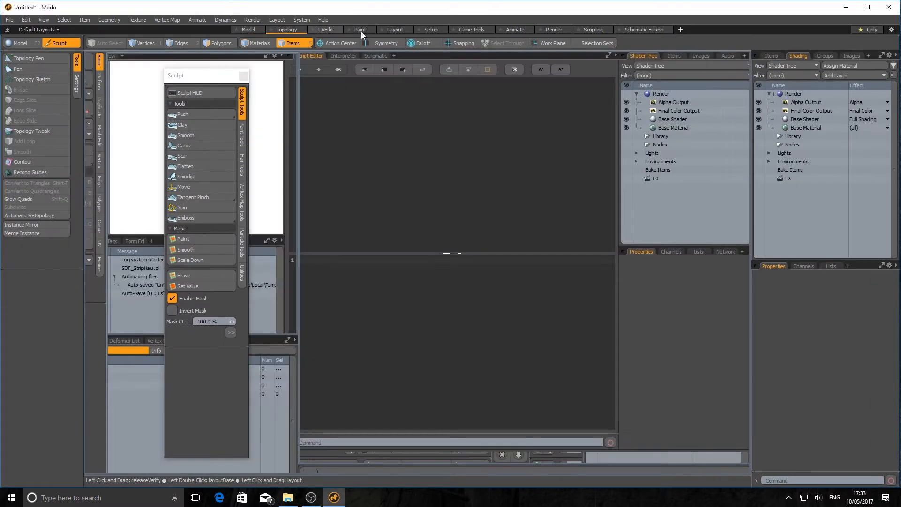
{"action": "left_click", "coordinate": [361, 31]}
{"action": "left_click", "coordinate": [394, 31]}
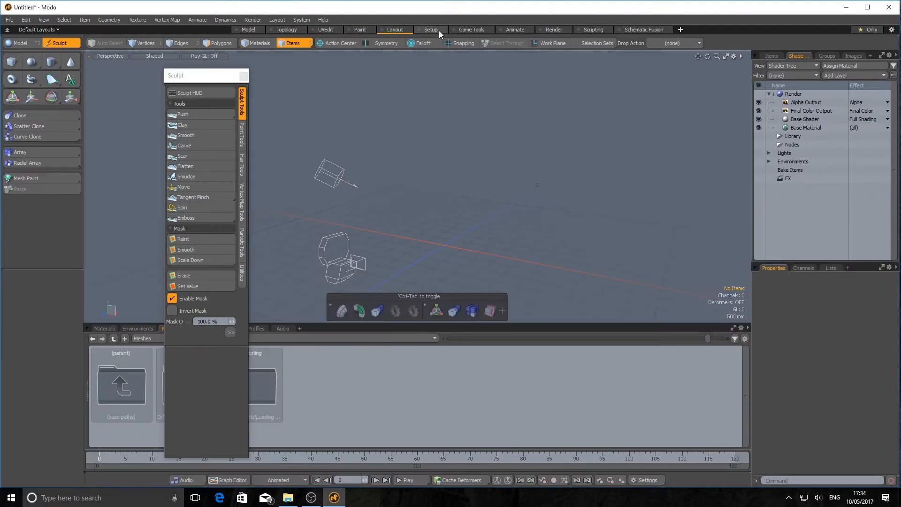
{"action": "left_click", "coordinate": [439, 30]}
{"action": "left_click", "coordinate": [483, 31]}
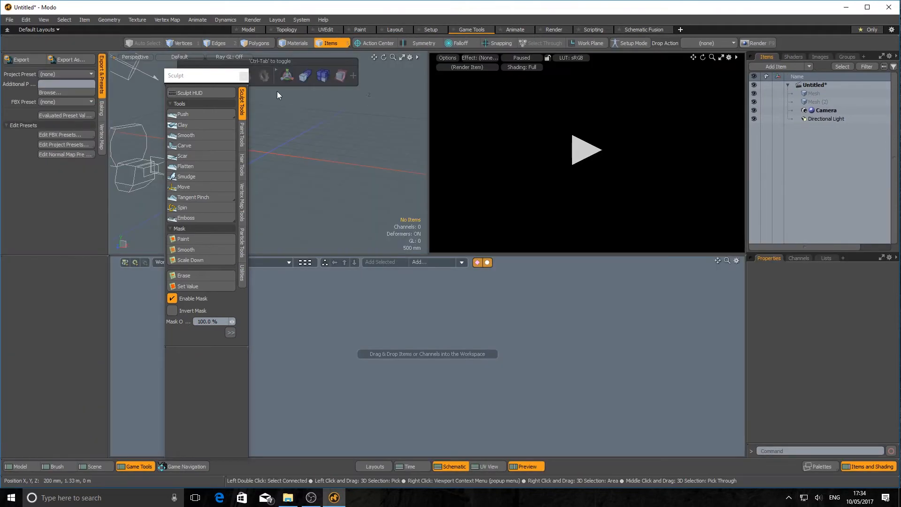
{"action": "left_click", "coordinate": [246, 78]}
{"action": "left_click", "coordinate": [252, 30]}
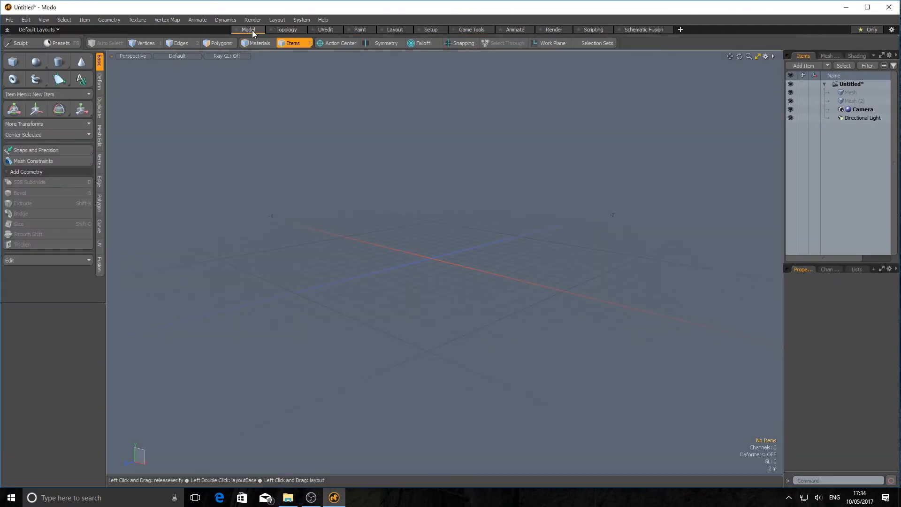
Reopen the Sculpt palette, place it beside the modelling toolbox for comparison, and close it.
{"action": "left_click", "coordinate": [13, 44]}
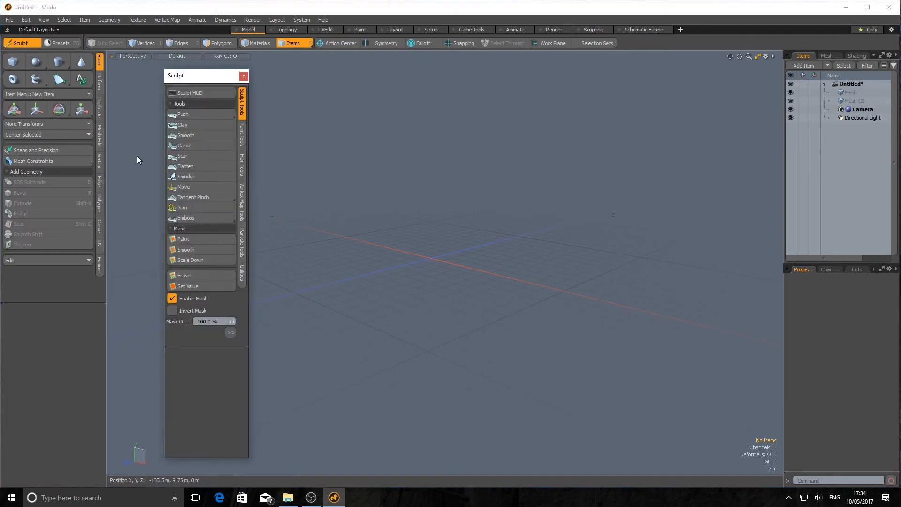
{"action": "mouse_move", "coordinate": [210, 76]}
{"action": "left_mouse_down"}
{"action": "mouse_move", "coordinate": [236, 77]}
{"action": "mouse_move", "coordinate": [153, 61]}
{"action": "left_mouse_up"}
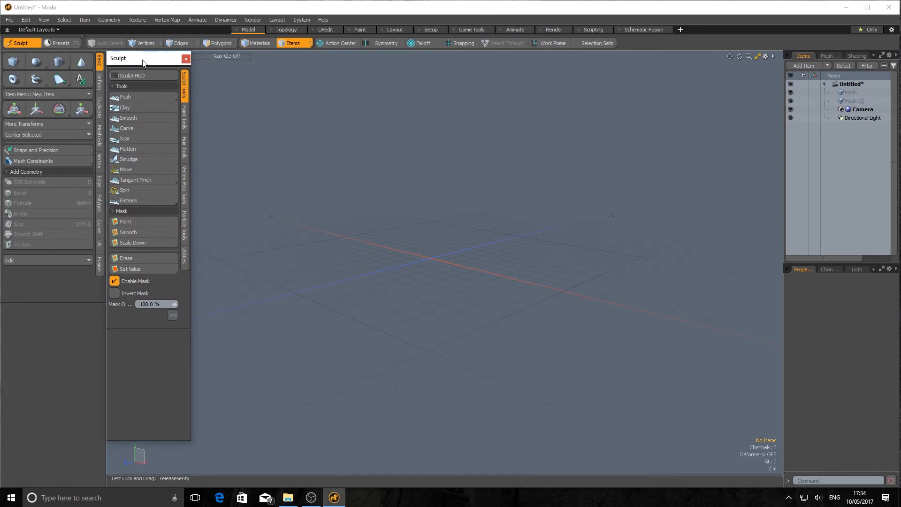
{"action": "left_click", "coordinate": [186, 60]}
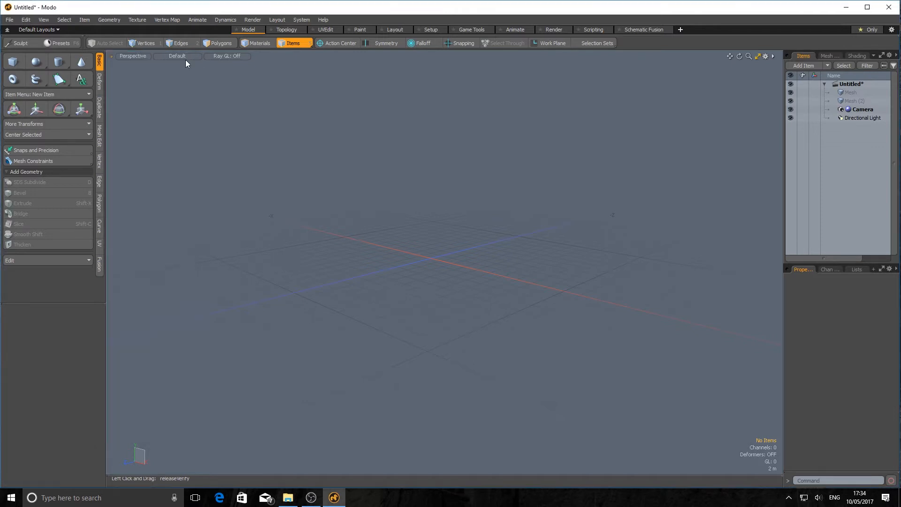
Open the floating Model palette from the Topology layout, compare it beside the Model layout's toolbox, and close it.
{"action": "left_click", "coordinate": [286, 30]}
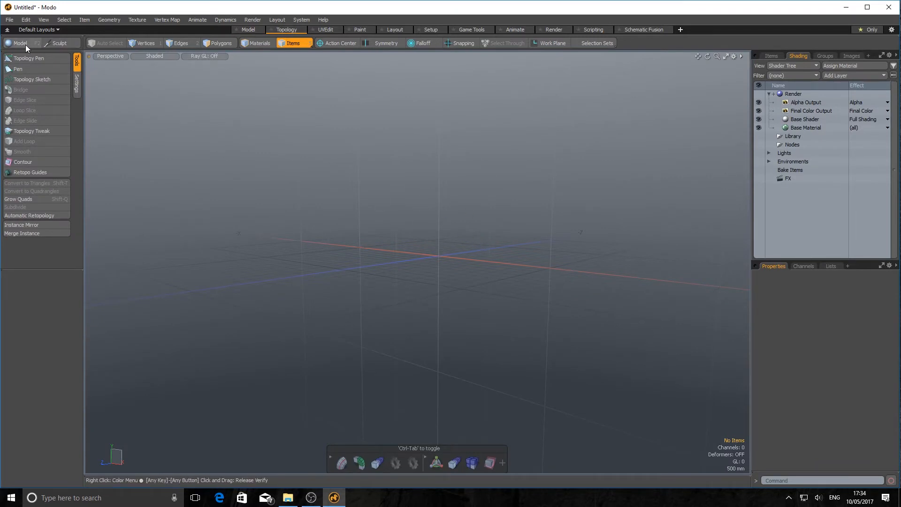
{"action": "left_click", "coordinate": [249, 30]}
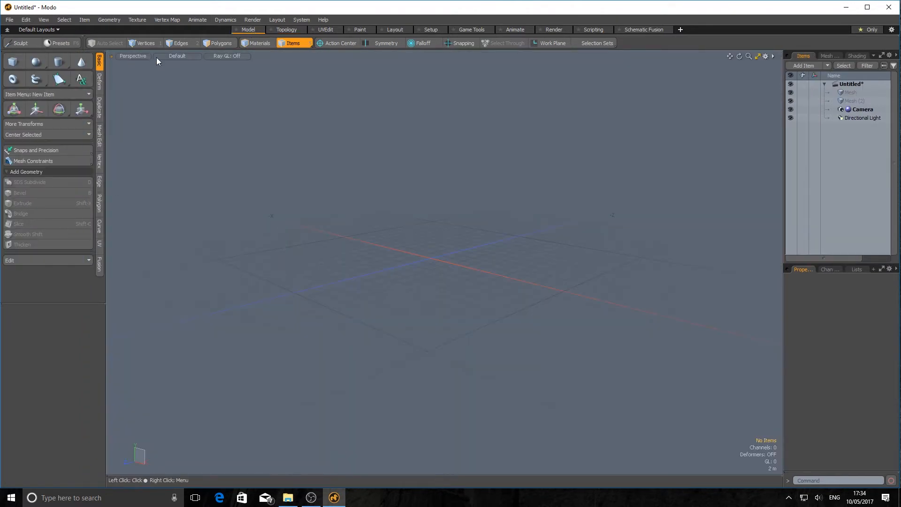
{"action": "left_click", "coordinate": [294, 32]}
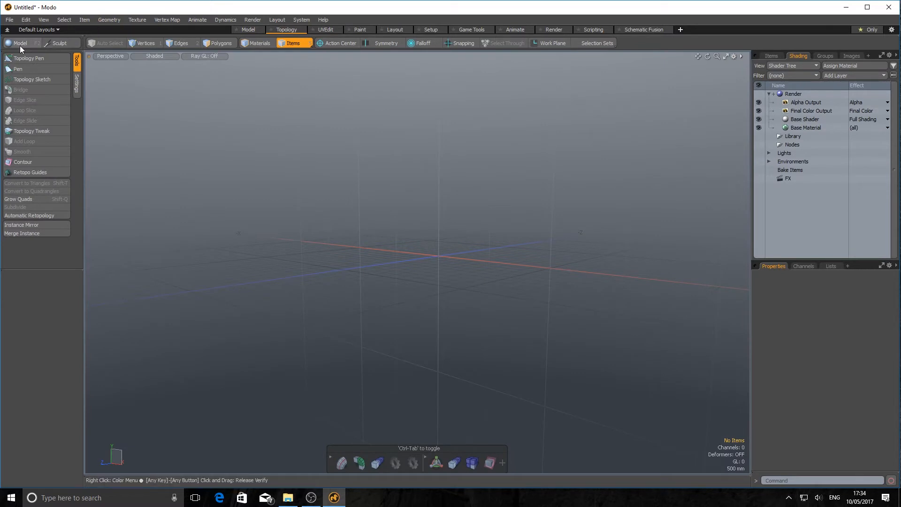
{"action": "left_click", "coordinate": [20, 46]}
{"action": "left_click", "coordinate": [249, 30]}
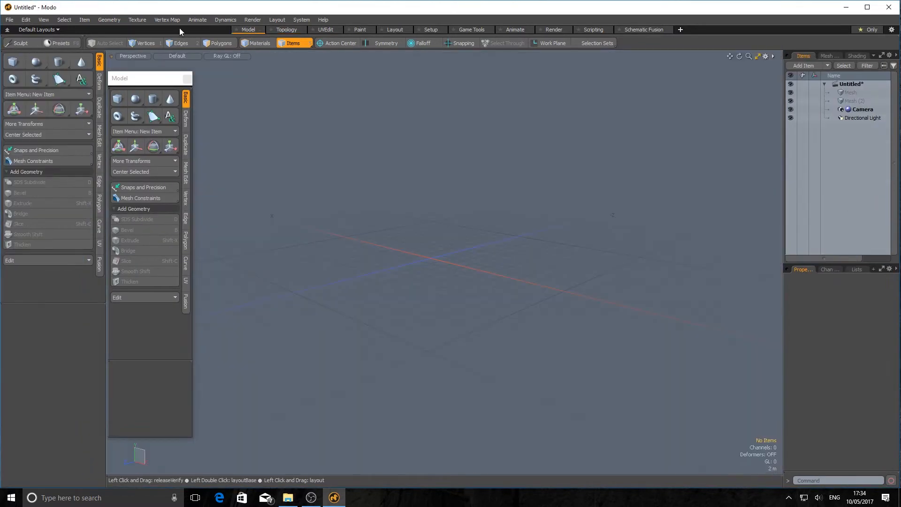
{"action": "left_click_drag", "start_coordinate": [147, 80], "coordinate": [133, 44]}
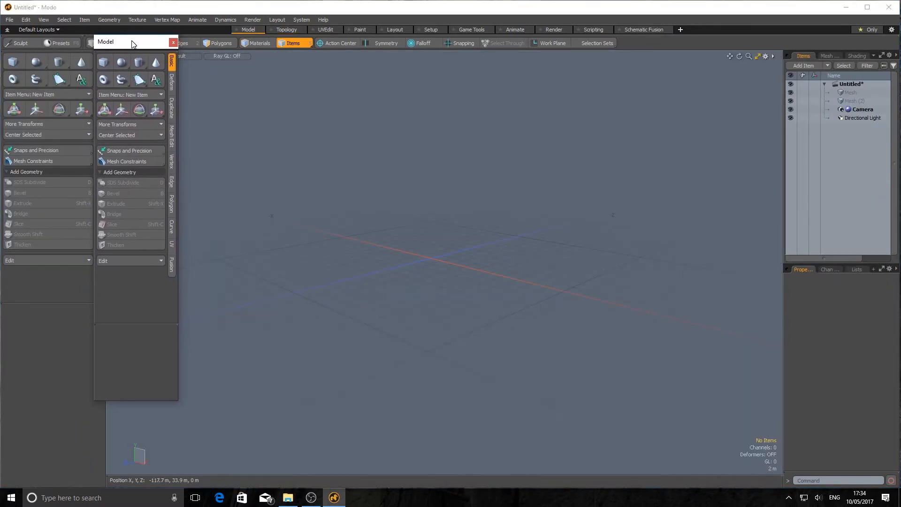
{"action": "left_click", "coordinate": [173, 43]}
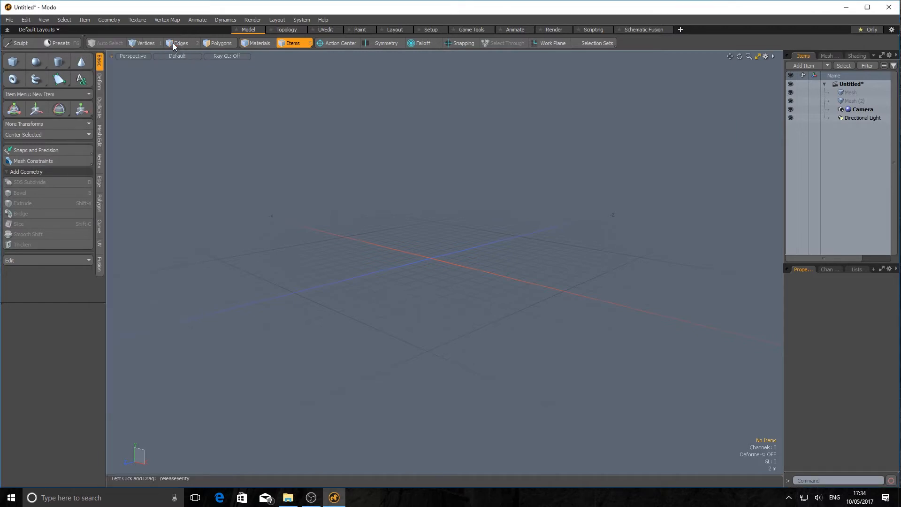
Switch through the Topology layout to the UVEdit layout and bring up the floating Model palette there.
{"action": "left_click", "coordinate": [283, 30]}
{"action": "left_click", "coordinate": [332, 30]}
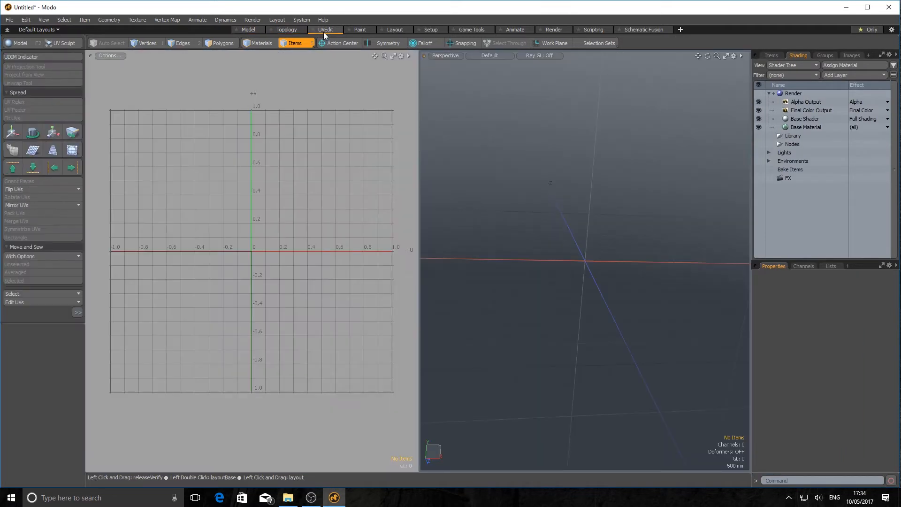
{"action": "left_click", "coordinate": [24, 46]}
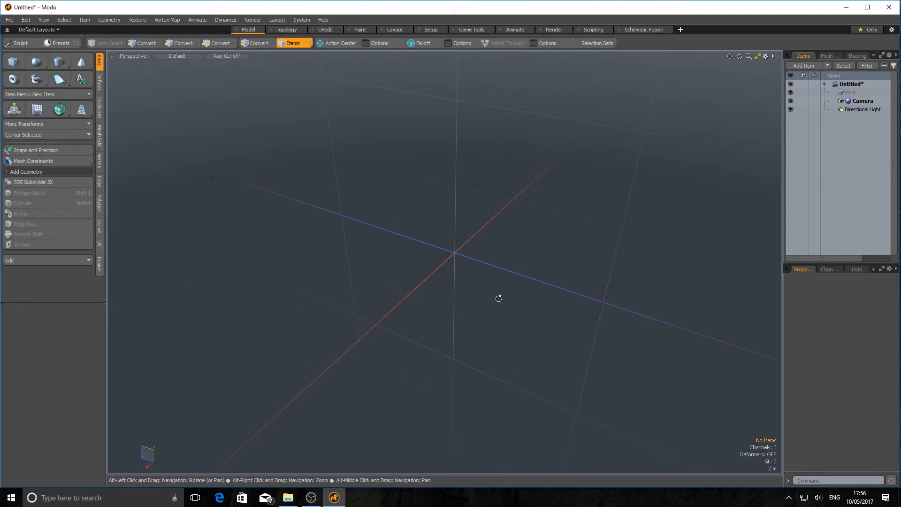
Set the perspective viewport's GL Background to None in the 3D Viewport Properties.
{"action": "mouse_move", "coordinate": [499, 297]}
{"action": "left_mouse_down", "text": "alt"}
{"action": "mouse_move", "coordinate": [483, 322]}
{"action": "mouse_move", "coordinate": [485, 300]}
{"action": "left_mouse_up", "text": "alt"}
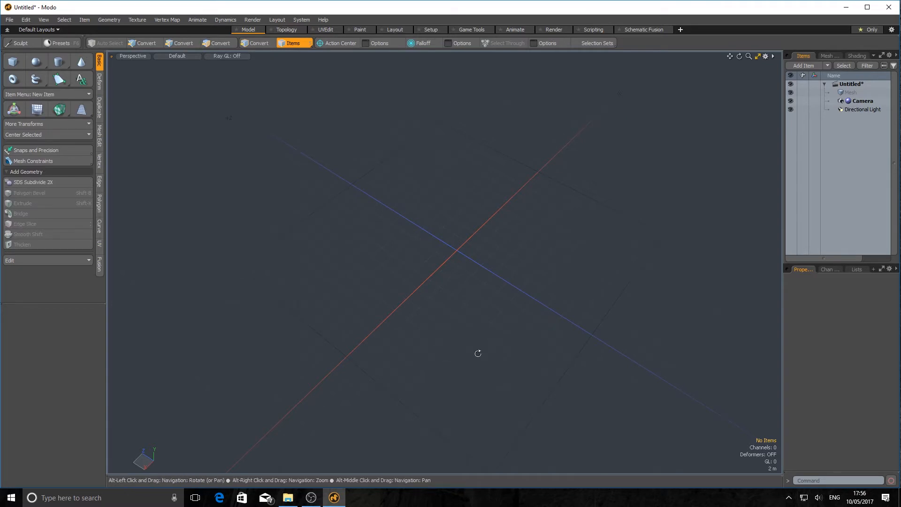
{"action": "left_click_drag", "start_coordinate": [477, 352], "coordinate": [568, 305], "text": "alt"}
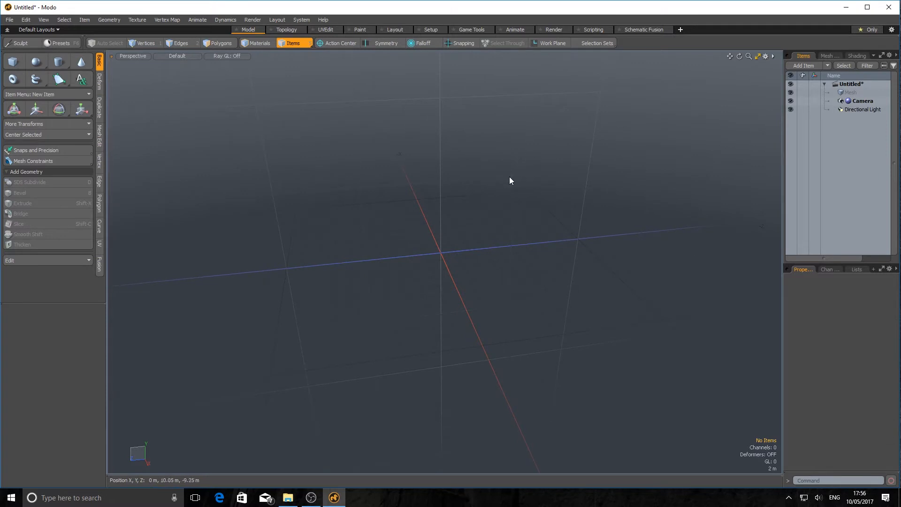
{"action": "left_click_drag", "start_coordinate": [531, 242], "coordinate": [585, 250], "text": "alt"}
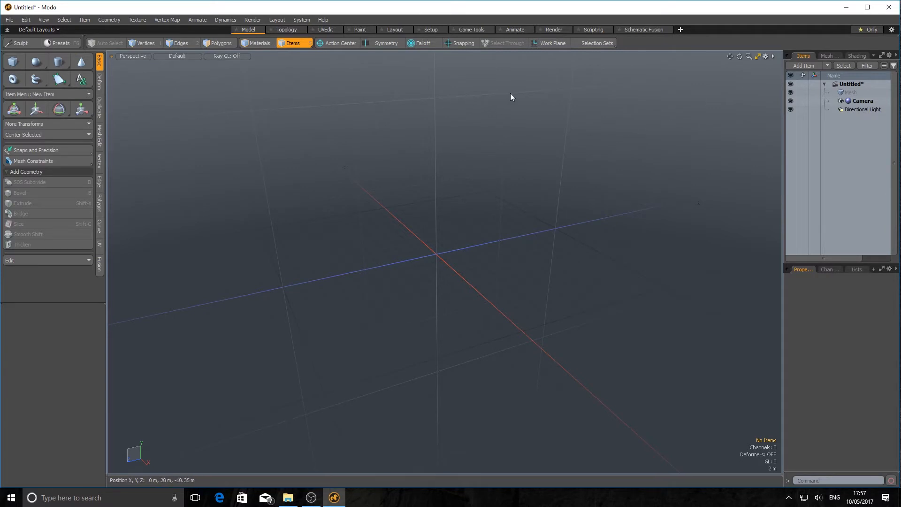
{"action": "left_click", "coordinate": [765, 57]}
{"action": "left_click", "coordinate": [766, 57]}
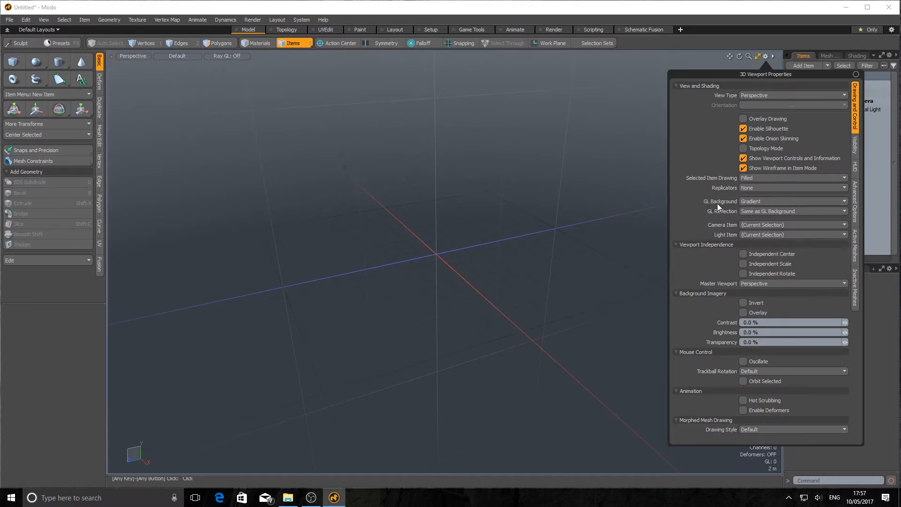
{"action": "left_click", "coordinate": [775, 202]}
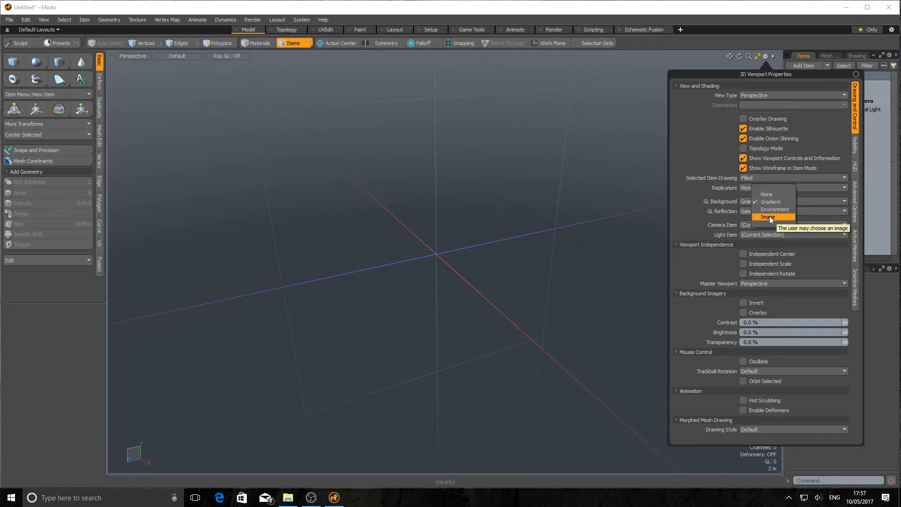
{"action": "left_click", "coordinate": [768, 194]}
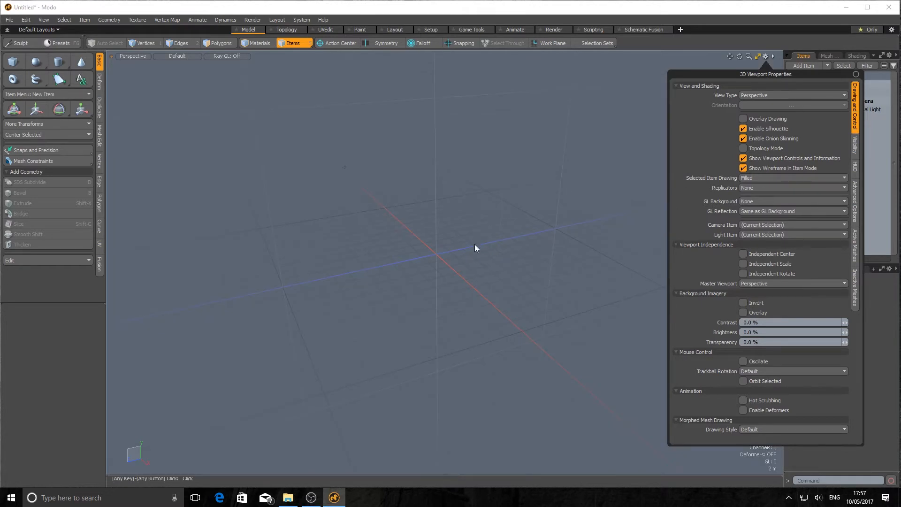
In the viewport's visibility properties, set Show Work Plane to Active and Show Grid to Never.
{"action": "left_click", "coordinate": [855, 146]}
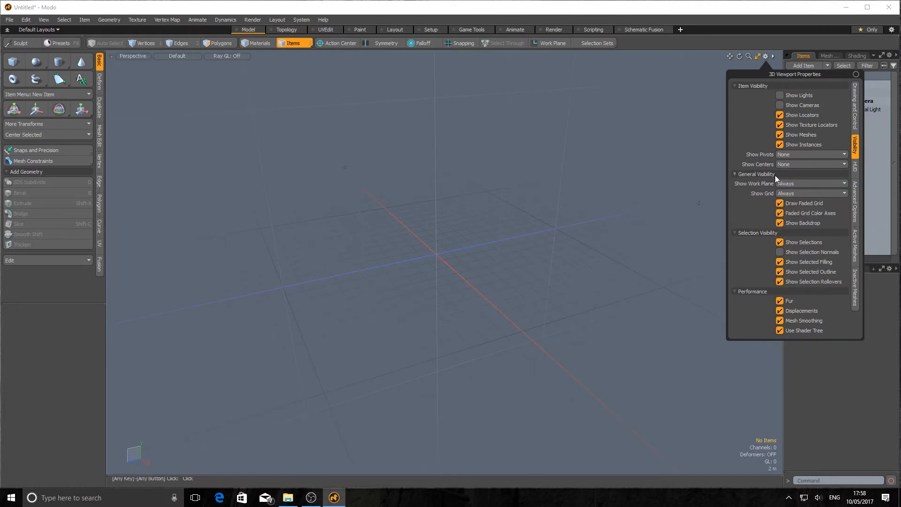
{"action": "left_click", "coordinate": [798, 184]}
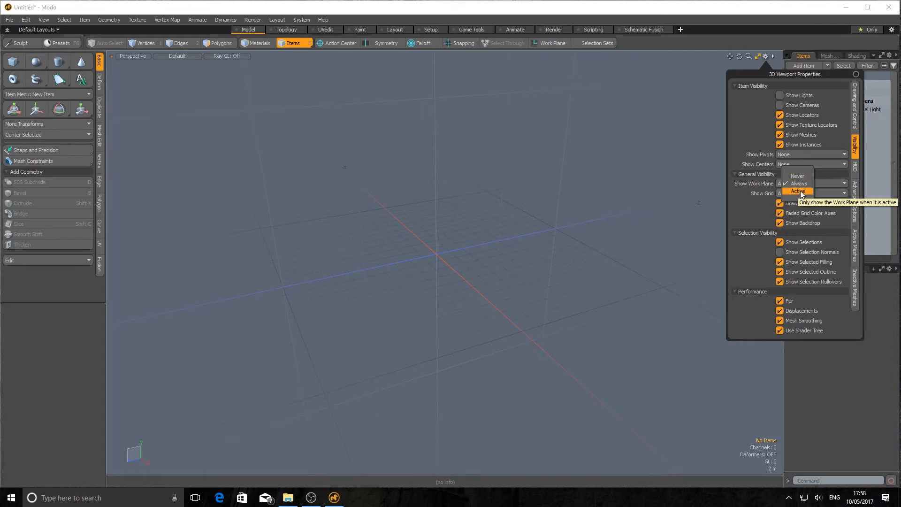
{"action": "left_click", "coordinate": [801, 190]}
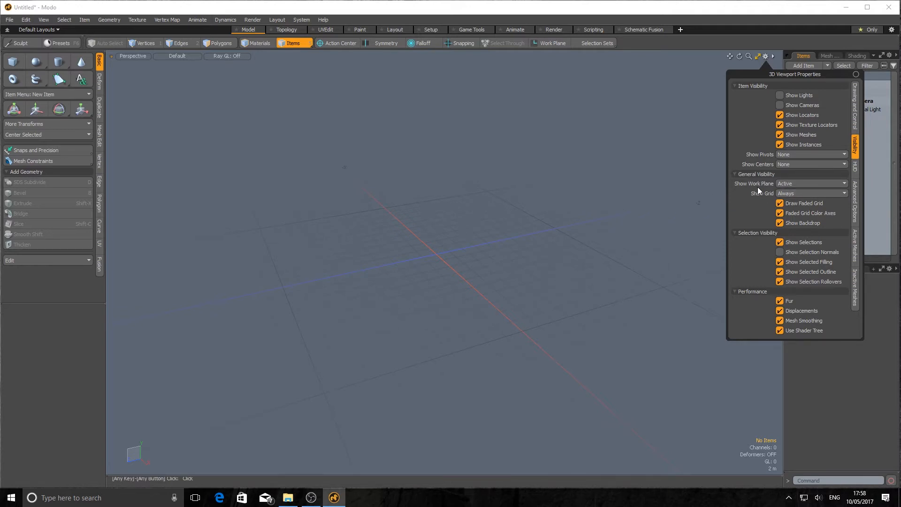
{"action": "left_click", "coordinate": [789, 193]}
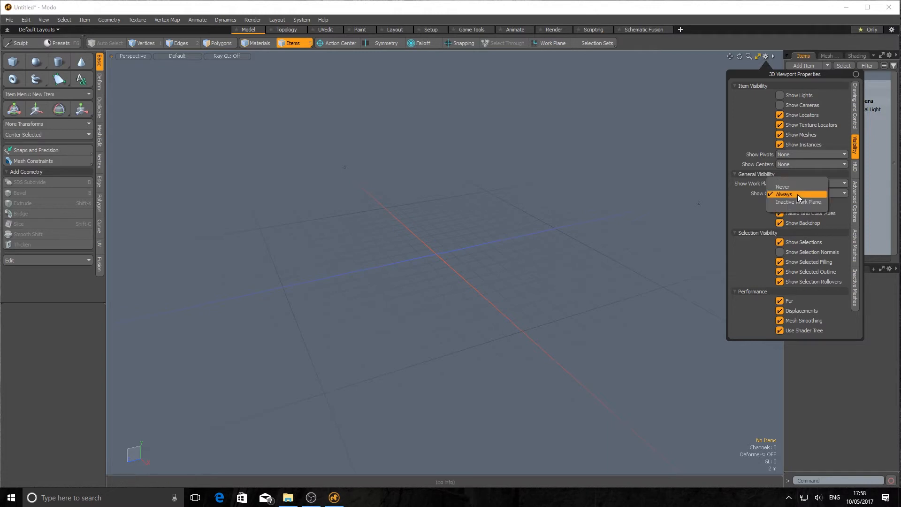
{"action": "left_click", "coordinate": [784, 185]}
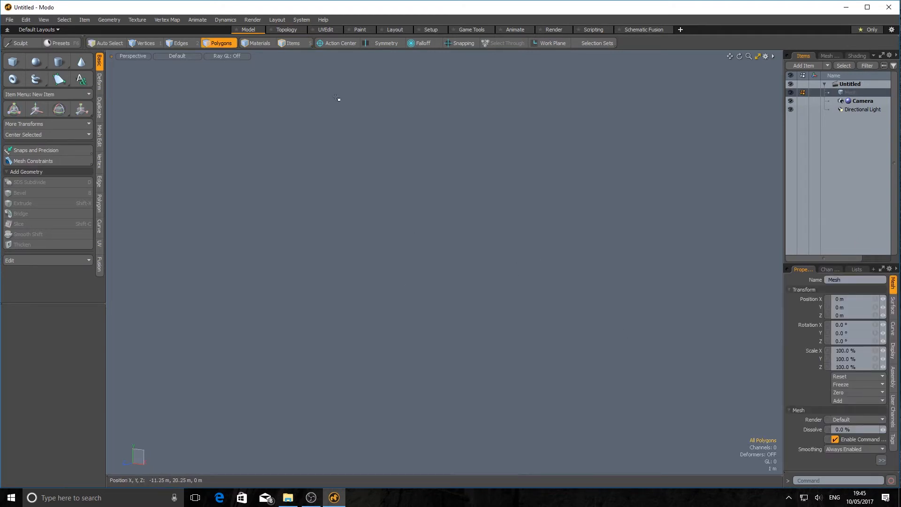
Open the recent scene Shuttle.lxo and look over the shuttle model from several sides.
{"action": "left_click", "coordinate": [10, 19]}
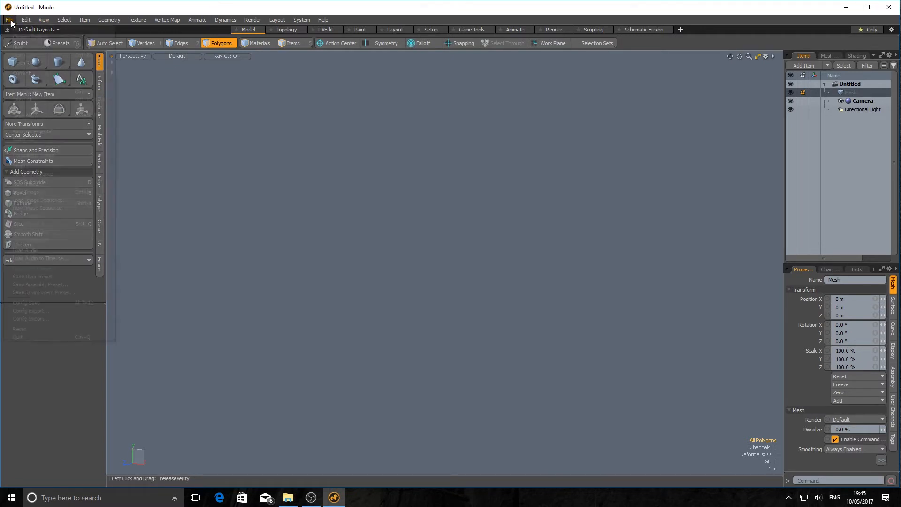
{"action": "mouse_move", "coordinate": [34, 65]}
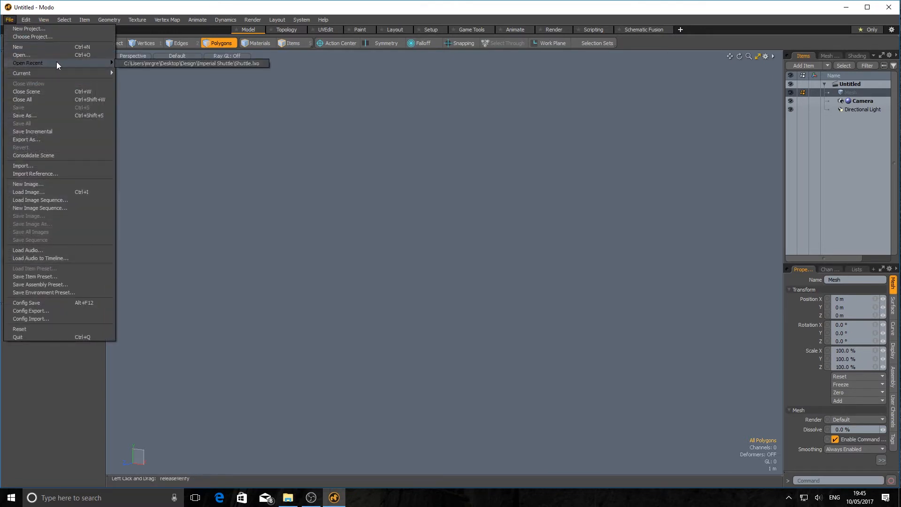
{"action": "left_click", "coordinate": [183, 64]}
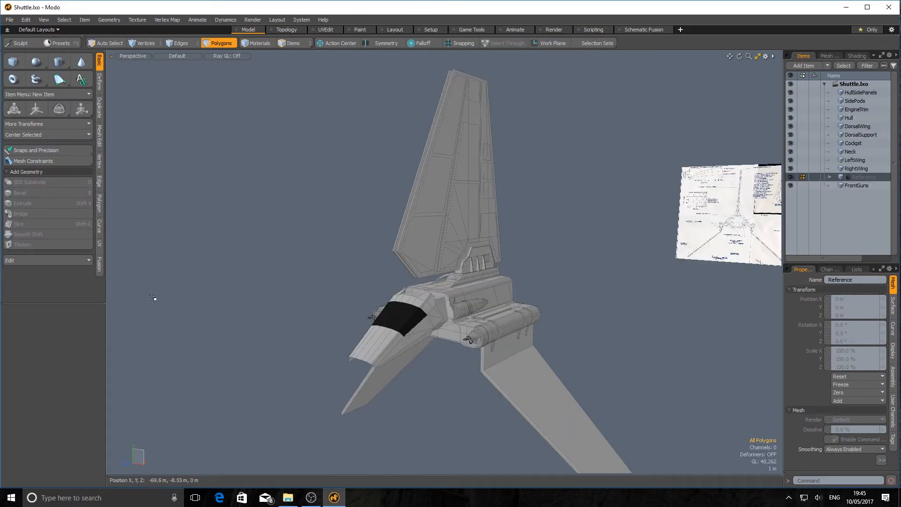
{"action": "left_click_drag", "start_coordinate": [254, 291], "coordinate": [432, 294], "text": "alt"}
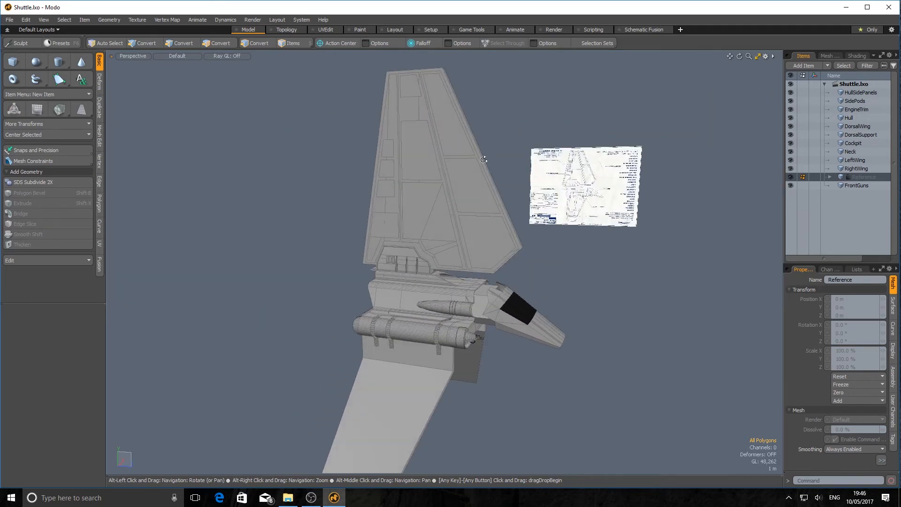
{"action": "left_click_drag", "start_coordinate": [323, 221], "coordinate": [723, 216], "text": "alt"}
{"action": "key", "text": "3"}
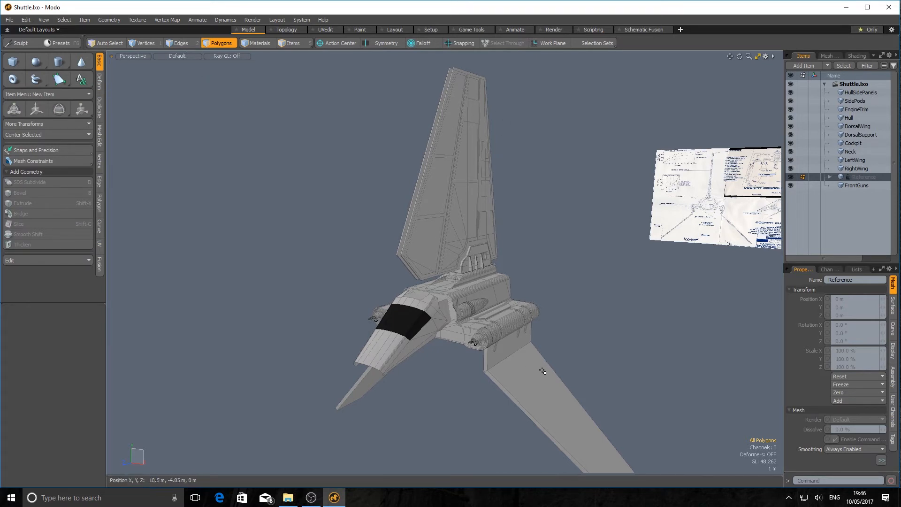
{"action": "left_click_drag", "start_coordinate": [473, 166], "coordinate": [423, 410], "text": "alt"}
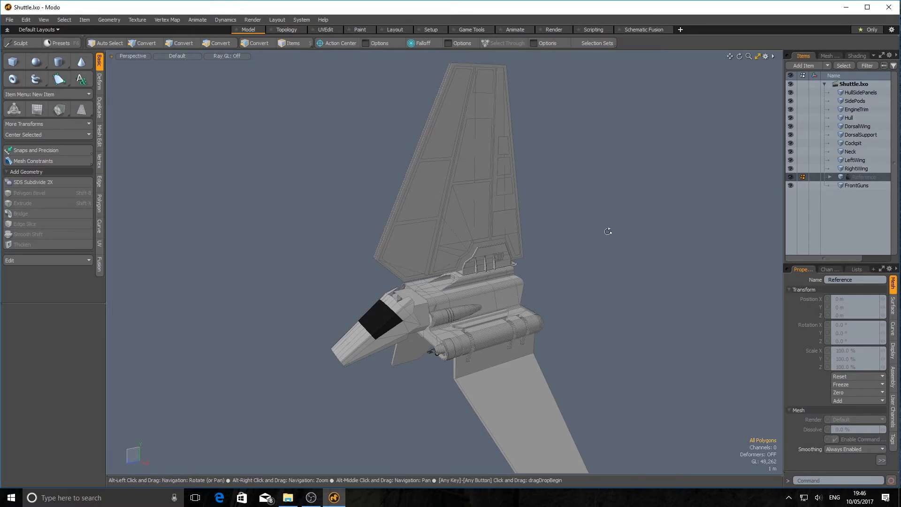
{"action": "left_click_drag", "start_coordinate": [605, 227], "coordinate": [435, 237], "text": "alt"}
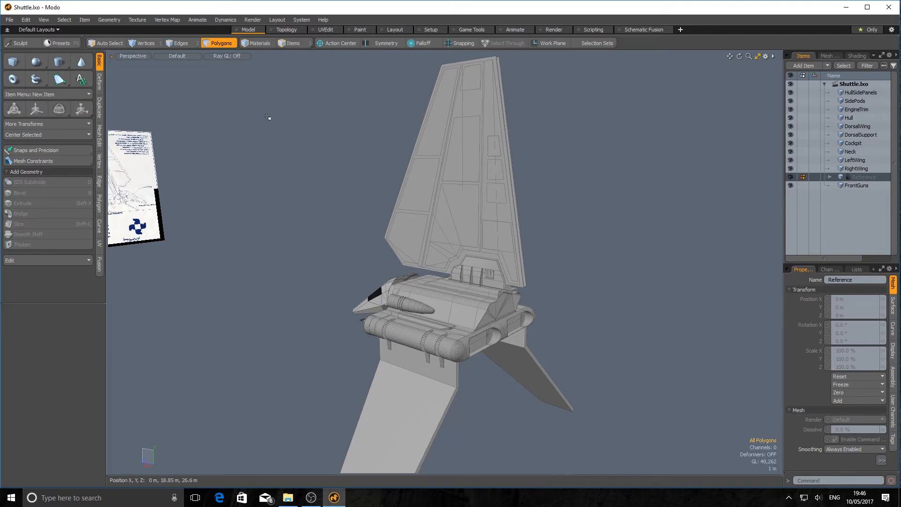
Preview the shuttle in the Wireframe and Solid viewport shading styles.
{"action": "left_click", "coordinate": [179, 56]}
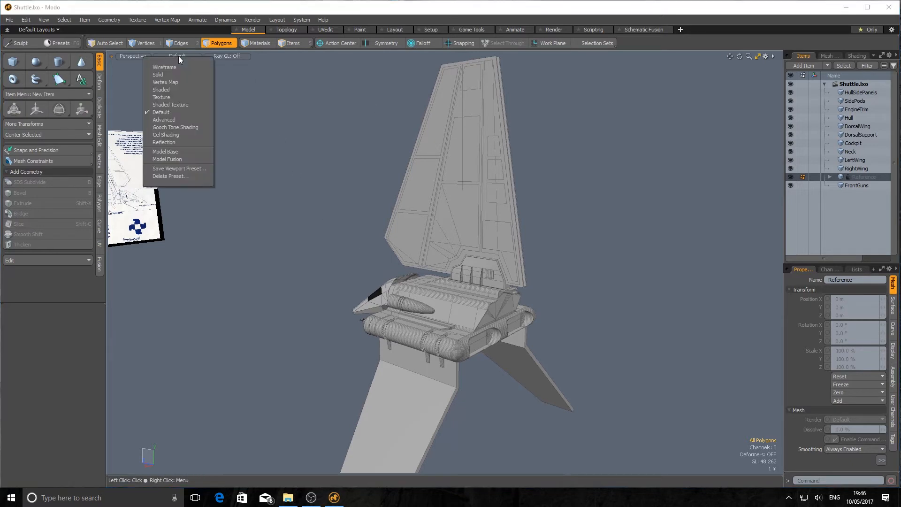
{"action": "left_click", "coordinate": [167, 66]}
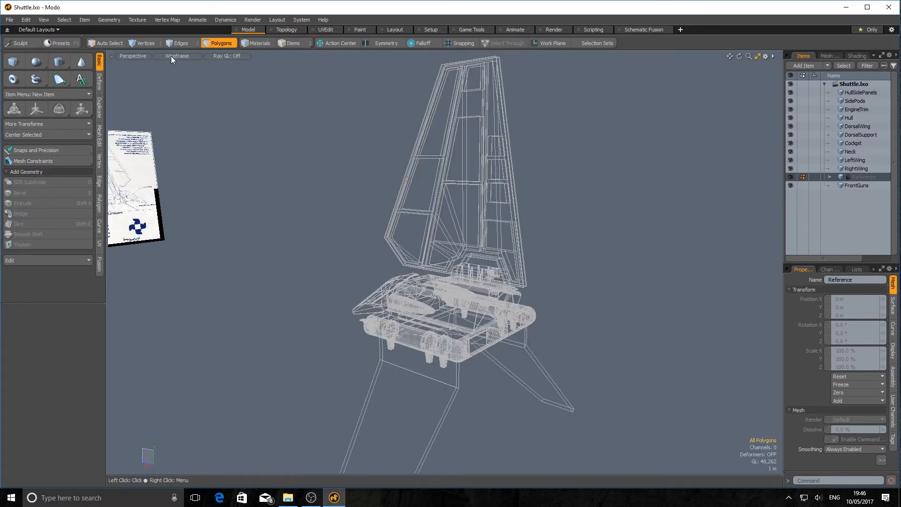
{"action": "left_click", "coordinate": [171, 55]}
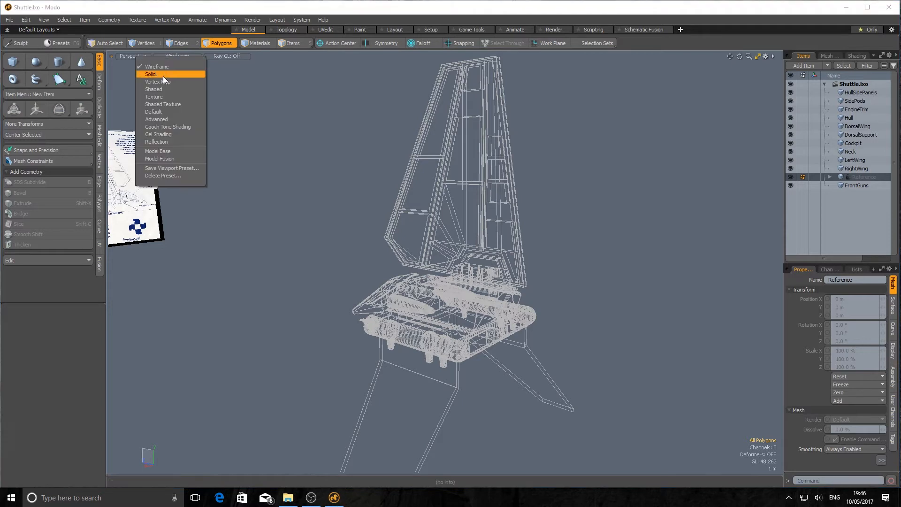
{"action": "left_click", "coordinate": [163, 76]}
{"action": "left_click_drag", "start_coordinate": [300, 183], "coordinate": [298, 134], "text": "alt"}
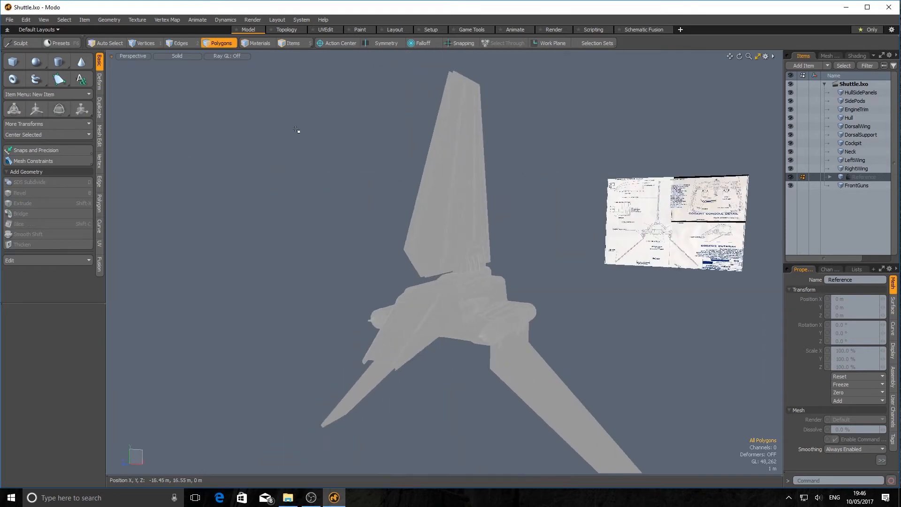
Preview the shuttle in the Vertex Map and Shaded viewport shading styles.
{"action": "left_click", "coordinate": [177, 56]}
{"action": "left_click", "coordinate": [165, 81]}
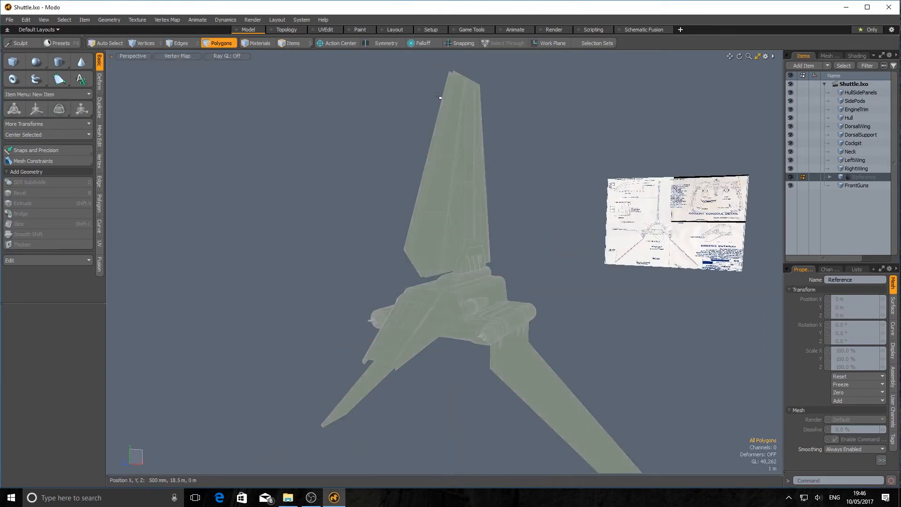
{"action": "left_click", "coordinate": [177, 56]}
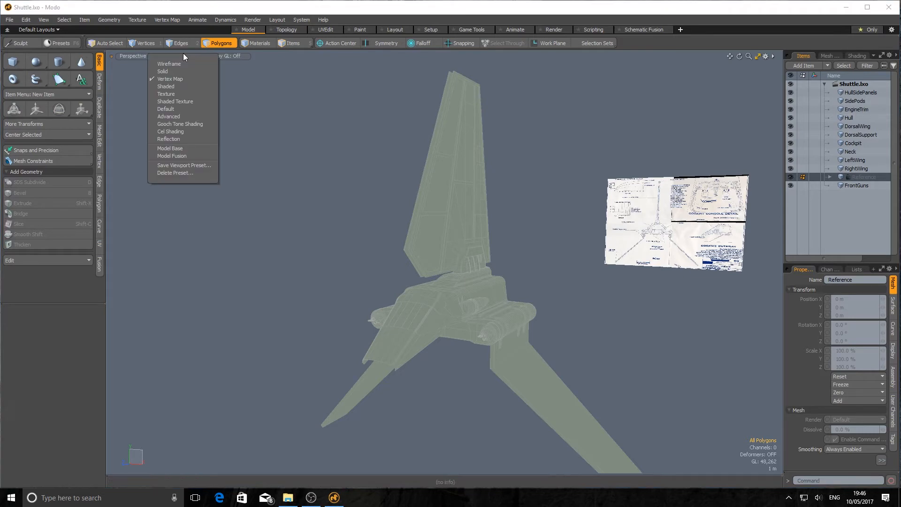
{"action": "left_click", "coordinate": [165, 86]}
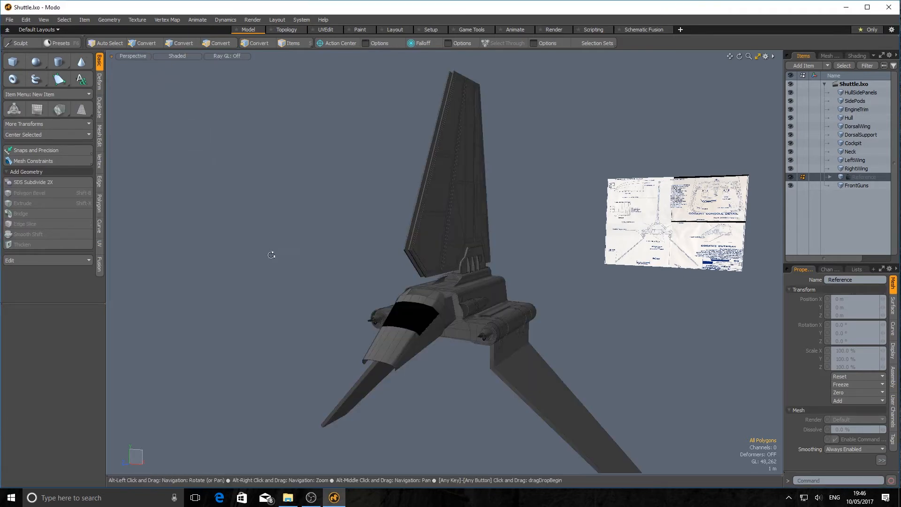
{"action": "mouse_move", "coordinate": [272, 255]}
{"action": "left_mouse_down", "text": "alt"}
{"action": "mouse_move", "coordinate": [401, 256]}
{"action": "mouse_move", "coordinate": [352, 193]}
{"action": "mouse_move", "coordinate": [373, 157]}
{"action": "mouse_move", "coordinate": [358, 240]}
{"action": "mouse_move", "coordinate": [312, 176]}
{"action": "left_mouse_up", "text": "alt"}
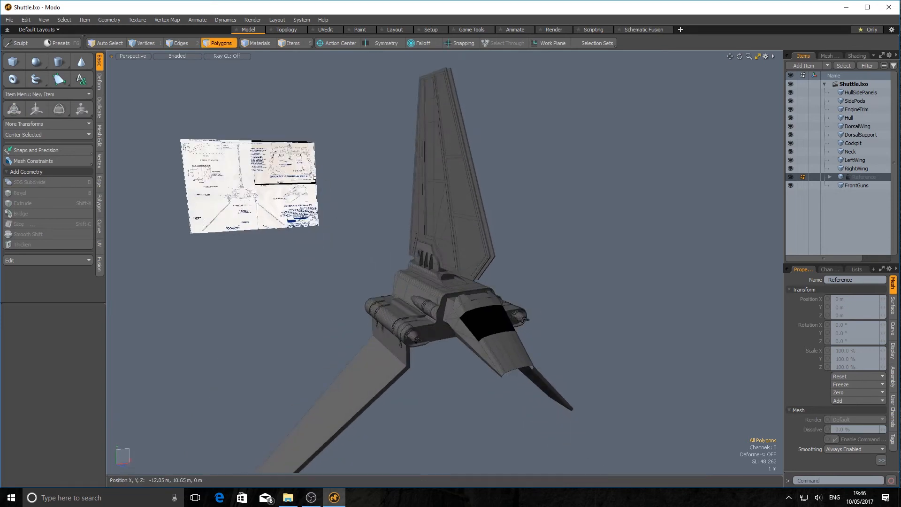
Preview the shuttle in the Texture shading style and return the viewport to Default.
{"action": "left_click", "coordinate": [177, 56]}
{"action": "left_click", "coordinate": [170, 96]}
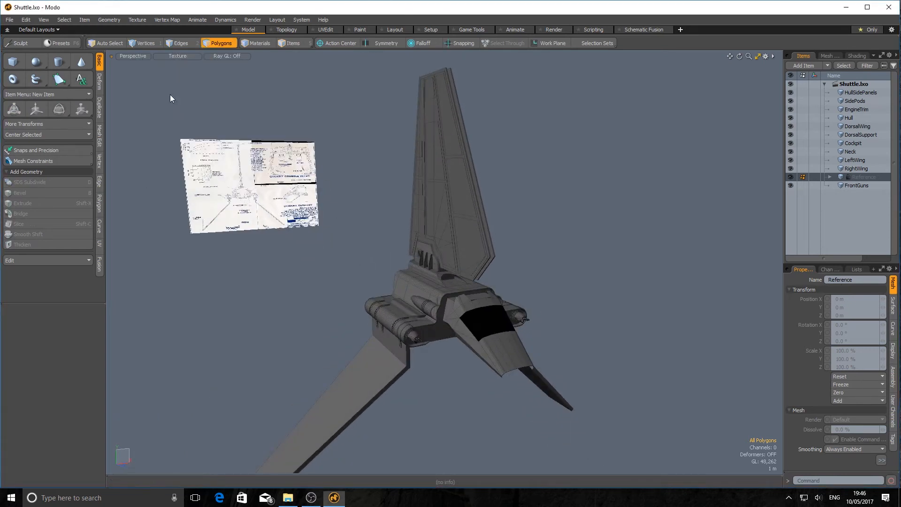
{"action": "left_click", "coordinate": [178, 56]}
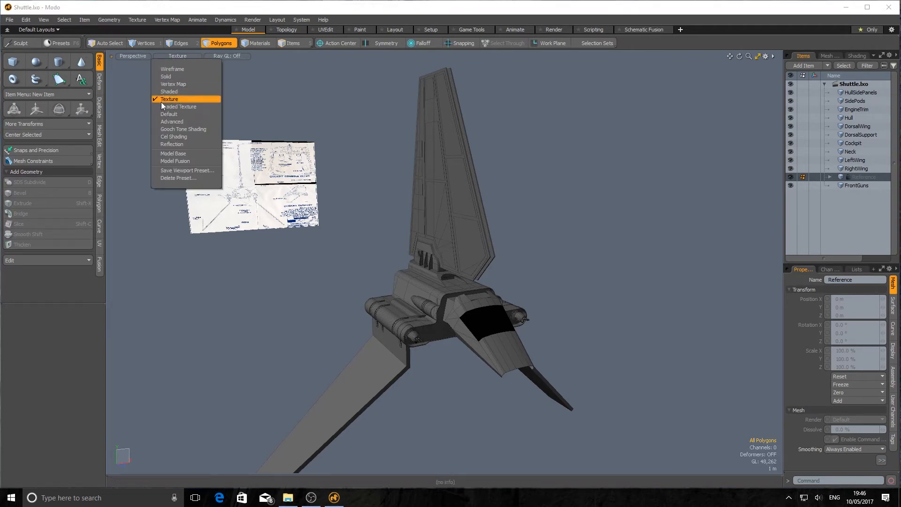
{"action": "left_click", "coordinate": [172, 114]}
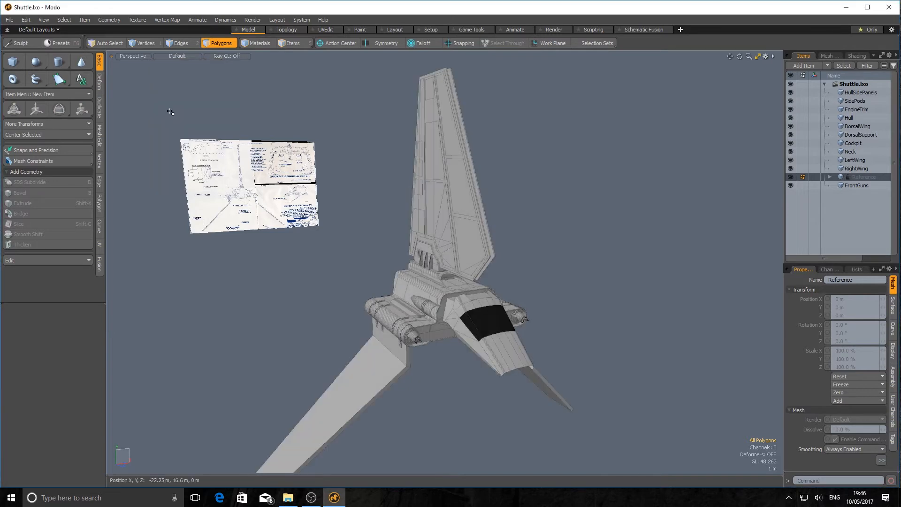
Preview the shuttle in the Gooch Tone Shading and Cel Shading viewport styles.
{"action": "left_click", "coordinate": [172, 56]}
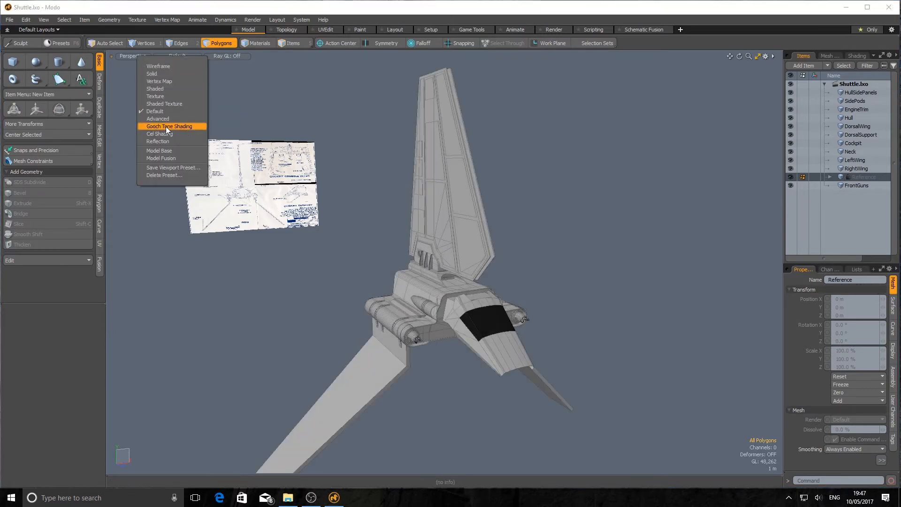
{"action": "left_click", "coordinate": [166, 125]}
{"action": "mouse_move", "coordinate": [634, 264]}
{"action": "left_mouse_down", "text": "alt"}
{"action": "mouse_move", "coordinate": [477, 261]}
{"action": "mouse_move", "coordinate": [483, 207]}
{"action": "mouse_move", "coordinate": [414, 145]}
{"action": "mouse_move", "coordinate": [346, 209]}
{"action": "mouse_move", "coordinate": [610, 269]}
{"action": "mouse_move", "coordinate": [648, 297]}
{"action": "mouse_move", "coordinate": [718, 293]}
{"action": "left_mouse_up", "text": "alt"}
{"action": "left_click", "coordinate": [169, 58]}
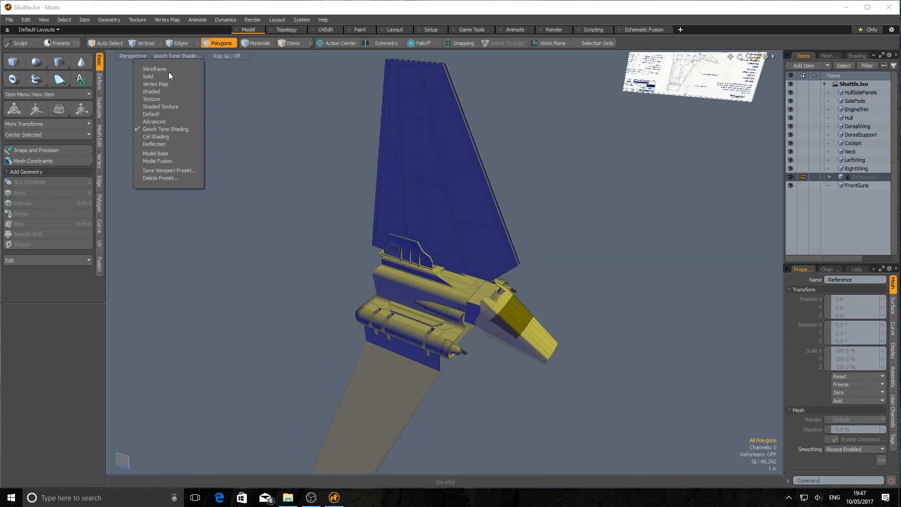
{"action": "left_click", "coordinate": [165, 138]}
{"action": "mouse_move", "coordinate": [370, 203]}
{"action": "left_mouse_down", "text": "alt"}
{"action": "mouse_move", "coordinate": [565, 265]}
{"action": "mouse_move", "coordinate": [441, 252]}
{"action": "mouse_move", "coordinate": [401, 257]}
{"action": "mouse_move", "coordinate": [367, 241]}
{"action": "mouse_move", "coordinate": [359, 263]}
{"action": "mouse_move", "coordinate": [441, 257]}
{"action": "mouse_move", "coordinate": [489, 225]}
{"action": "mouse_move", "coordinate": [603, 226]}
{"action": "left_mouse_up", "text": "alt"}
Preview the shuttle in the Reflection shading style and switch the viewport to the Advanced style.
{"action": "left_click", "coordinate": [184, 58]}
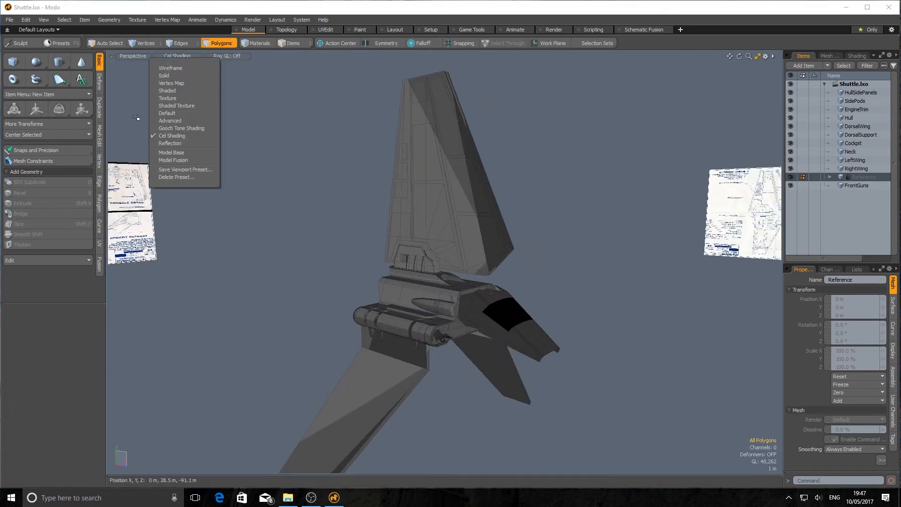
{"action": "left_click", "coordinate": [183, 143]}
{"action": "mouse_move", "coordinate": [538, 211]}
{"action": "left_mouse_down", "text": "alt"}
{"action": "mouse_move", "coordinate": [350, 225]}
{"action": "mouse_move", "coordinate": [614, 234]}
{"action": "mouse_move", "coordinate": [458, 234]}
{"action": "mouse_move", "coordinate": [405, 165]}
{"action": "left_mouse_up", "text": "alt"}
{"action": "left_click", "coordinate": [188, 55]}
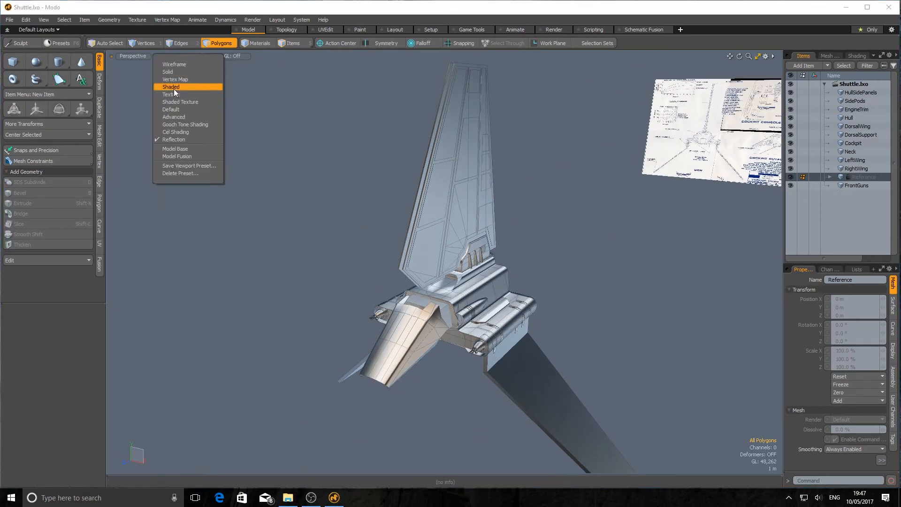
{"action": "left_click", "coordinate": [178, 117]}
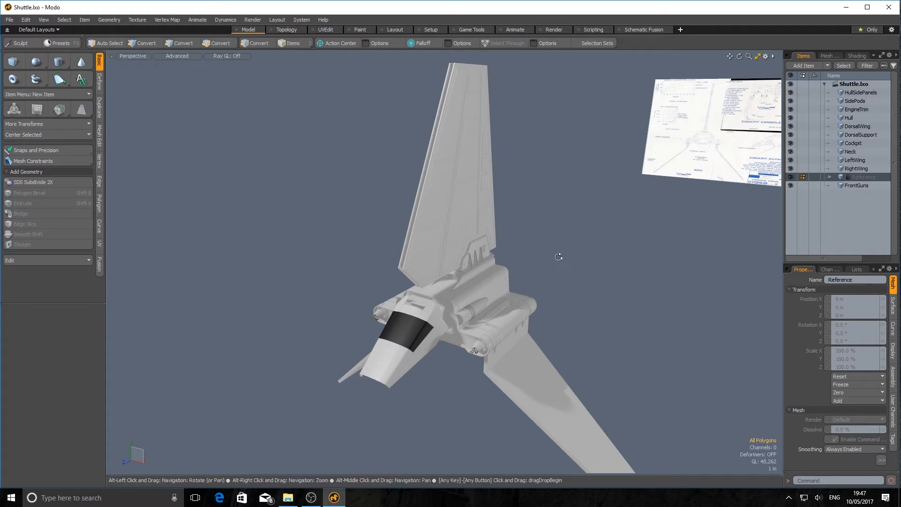
Examine the shuttle's shadows and surface detail in the Advanced style from the front, rear and side, close up and at a distance.
{"action": "left_click_drag", "start_coordinate": [581, 258], "coordinate": [559, 378], "text": "alt"}
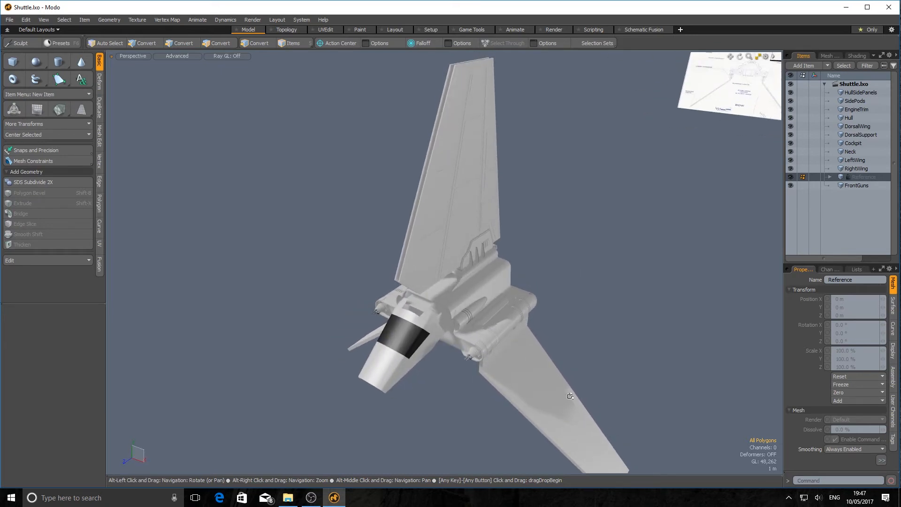
{"action": "right_click_drag", "start_coordinate": [570, 396], "coordinate": [489, 389], "text": "alt"}
{"action": "left_click_drag", "start_coordinate": [432, 383], "coordinate": [389, 302], "text": "alt"}
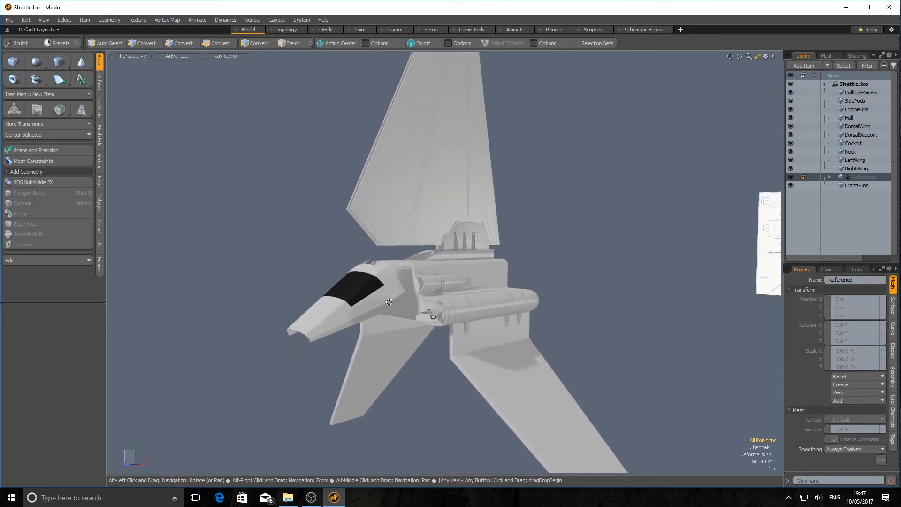
{"action": "right_click_drag", "start_coordinate": [389, 302], "coordinate": [390, 326], "text": "alt"}
{"action": "left_click_drag", "start_coordinate": [563, 323], "coordinate": [380, 332], "text": "alt"}
{"action": "right_click_drag", "start_coordinate": [381, 332], "coordinate": [569, 346], "text": "alt"}
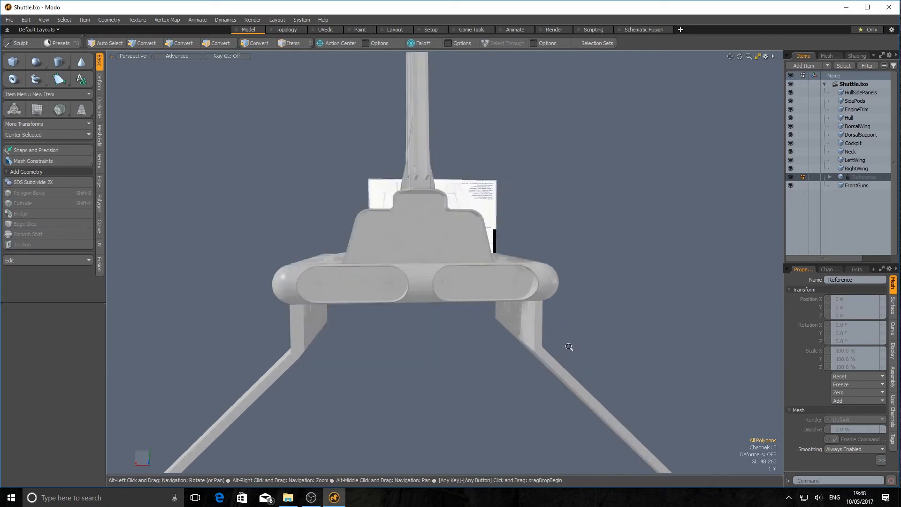
{"action": "scroll", "coordinate": [569, 346], "scroll_direction": "up", "scroll_amount": 3}
{"action": "left_click_drag", "start_coordinate": [605, 266], "coordinate": [411, 284], "text": "alt"}
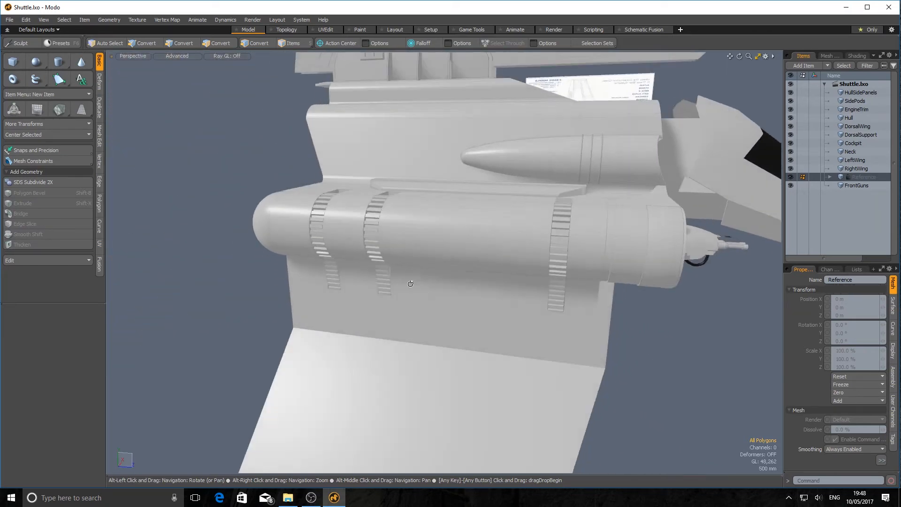
{"action": "scroll", "coordinate": [411, 284], "scroll_direction": "down", "scroll_amount": 10}
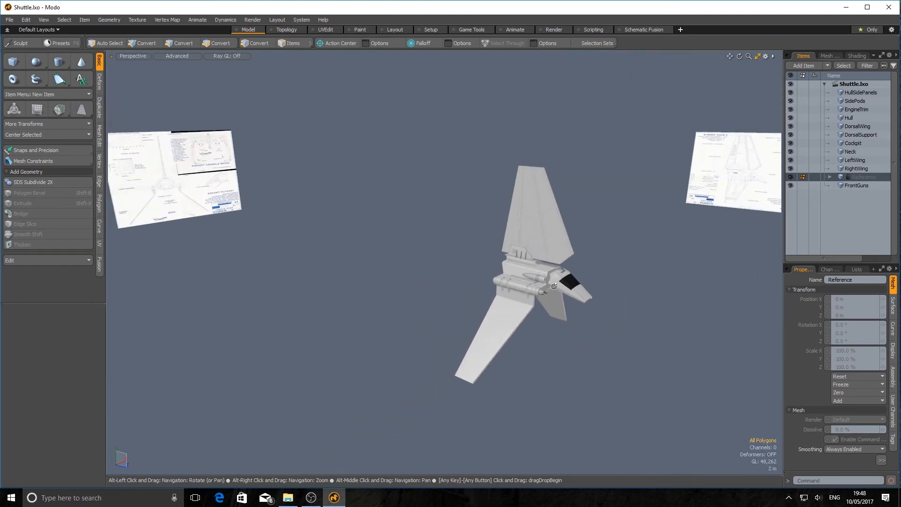
{"action": "middle_click_drag", "start_coordinate": [554, 286], "coordinate": [462, 318], "text": "alt"}
{"action": "mouse_move", "coordinate": [462, 317]}
{"action": "right_mouse_down", "text": "alt"}
{"action": "mouse_move", "coordinate": [519, 323]}
{"action": "mouse_move", "coordinate": [474, 324]}
{"action": "right_mouse_up", "text": "alt"}
{"action": "left_click_drag", "start_coordinate": [475, 324], "coordinate": [314, 334], "text": "alt"}
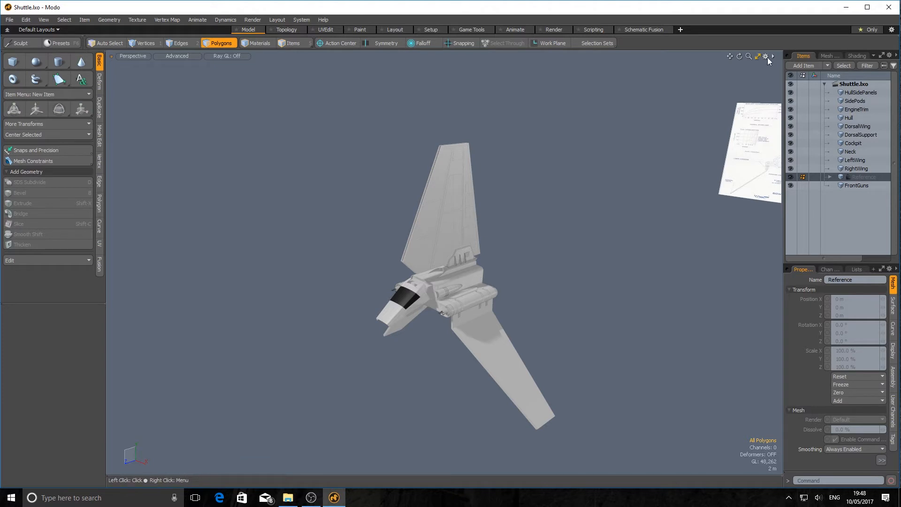
Set the 3D viewport's ambient intensity to 0.309 W/srm2 in its advanced options.
{"action": "left_click", "coordinate": [767, 56]}
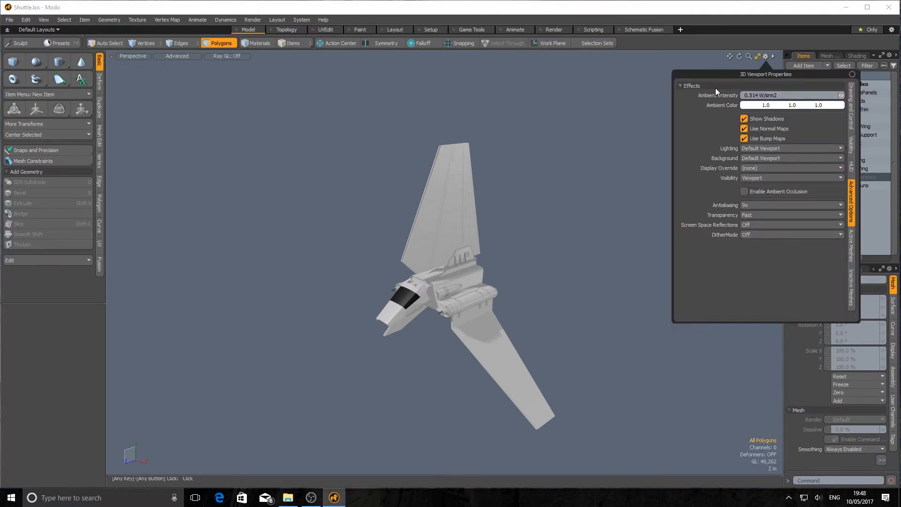
{"action": "left_click", "coordinate": [853, 106]}
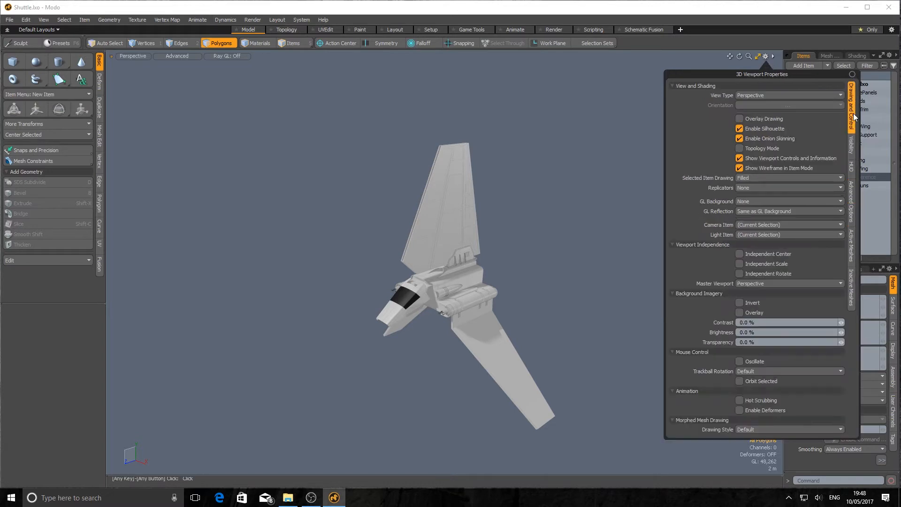
{"action": "left_click", "coordinate": [851, 202]}
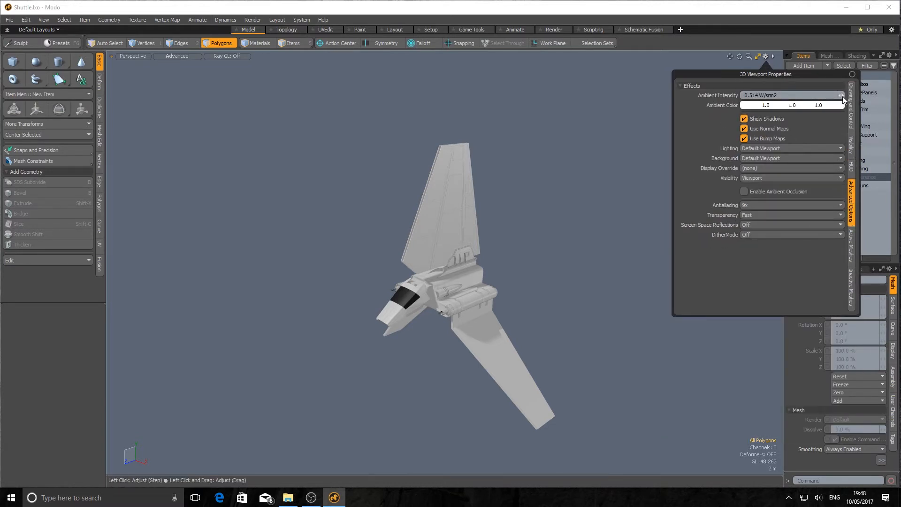
{"action": "mouse_move", "coordinate": [841, 95]}
{"action": "left_mouse_down"}
{"action": "mouse_move", "coordinate": [827, 95]}
{"action": "mouse_move", "coordinate": [843, 95]}
{"action": "left_mouse_up"}
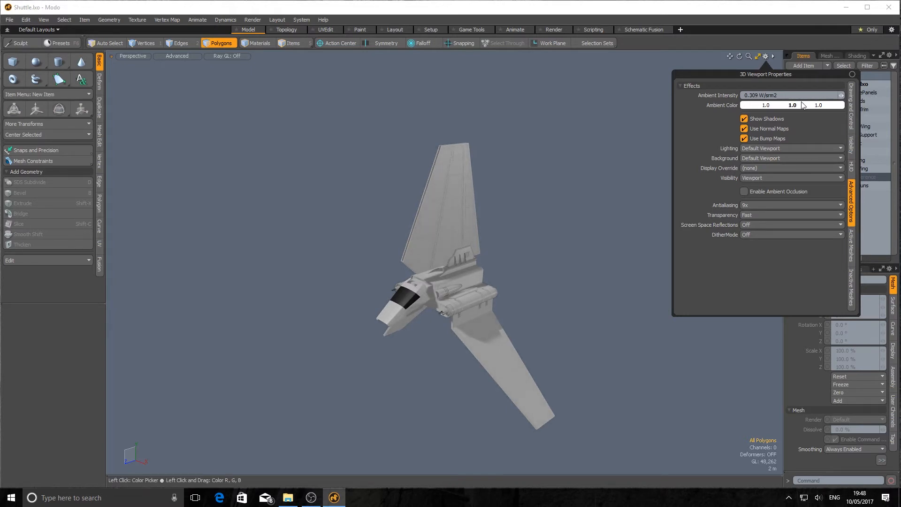
Toggle viewport shadows off and on, and try Scene and Environment lighting before restoring Default Viewport lighting.
{"action": "left_click", "coordinate": [745, 118]}
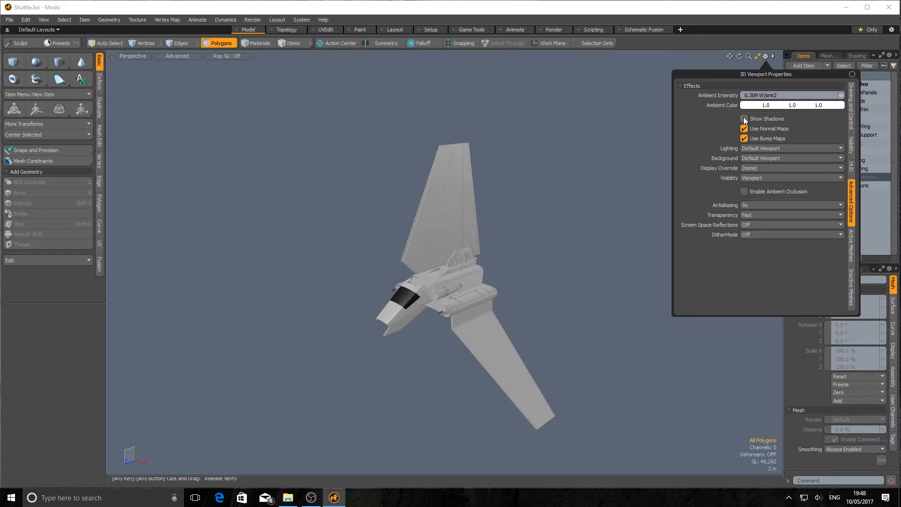
{"action": "left_click", "coordinate": [745, 119]}
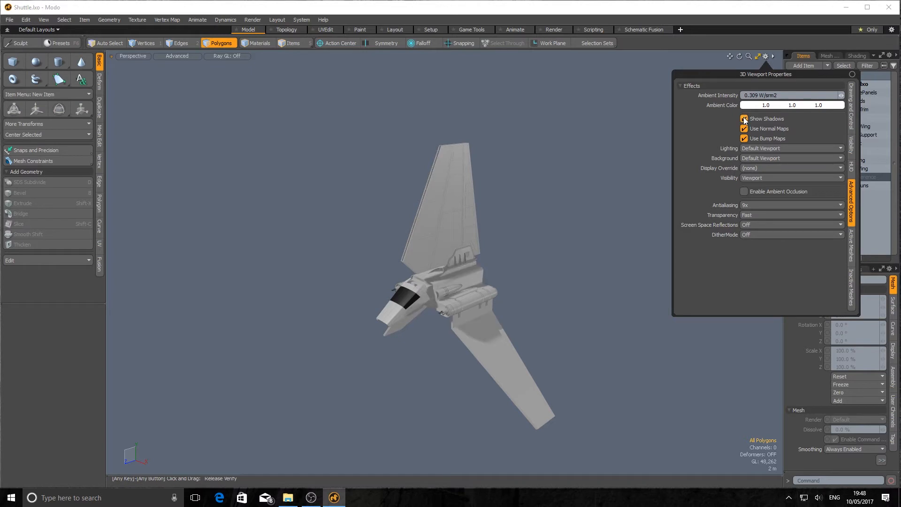
{"action": "left_click", "coordinate": [768, 145]}
{"action": "left_click", "coordinate": [751, 152]}
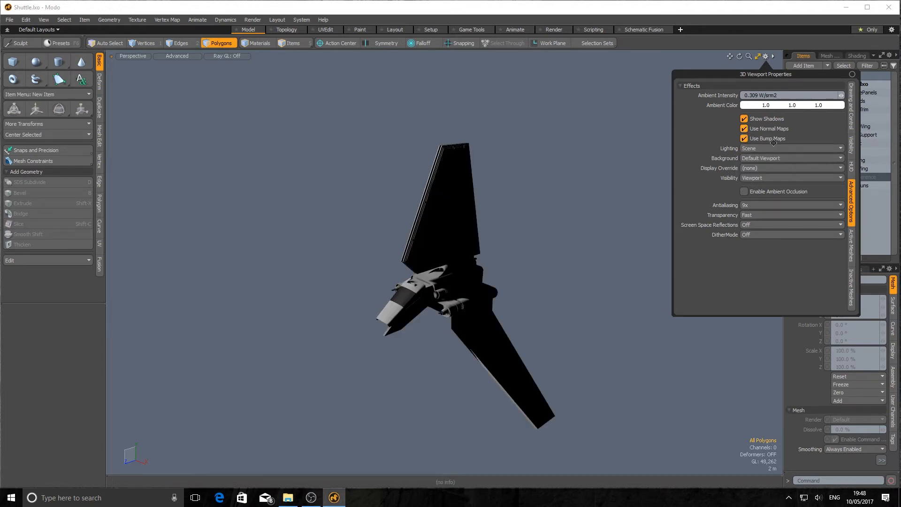
{"action": "left_click", "coordinate": [769, 149]}
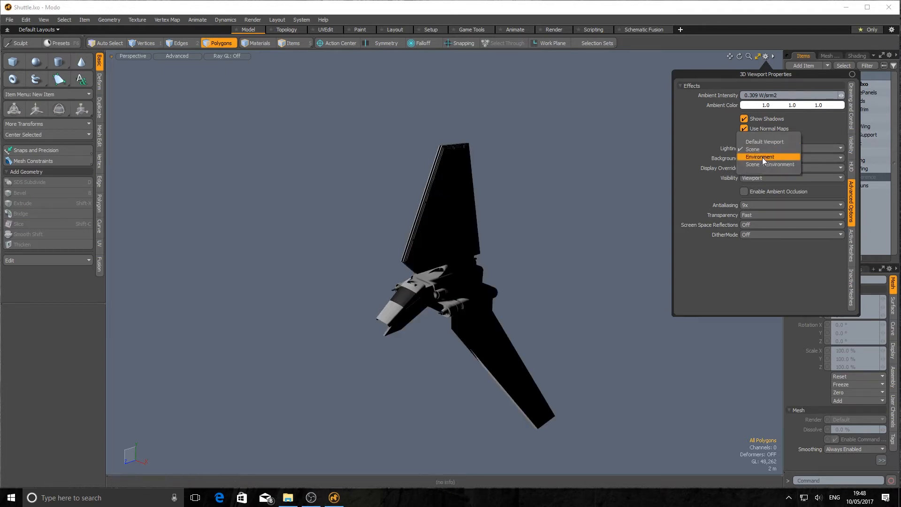
{"action": "left_click", "coordinate": [763, 157]}
{"action": "left_click", "coordinate": [779, 148]}
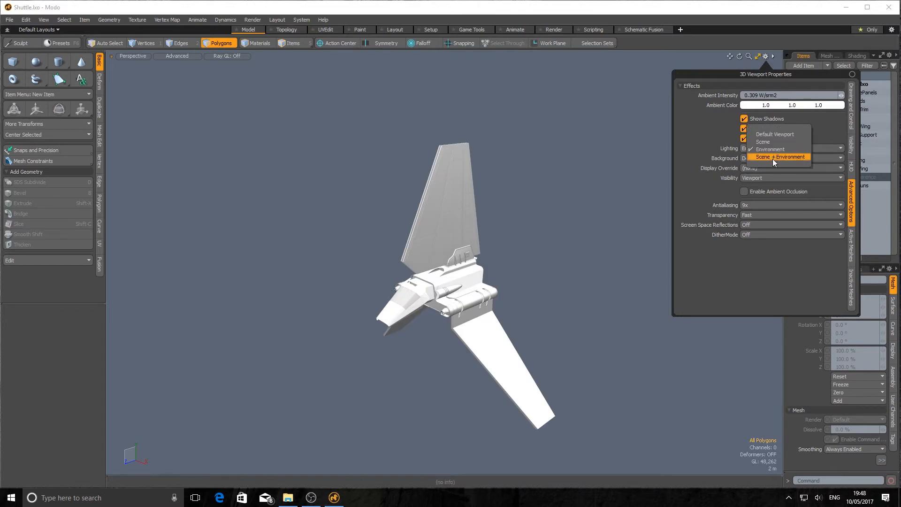
{"action": "left_click", "coordinate": [762, 133]}
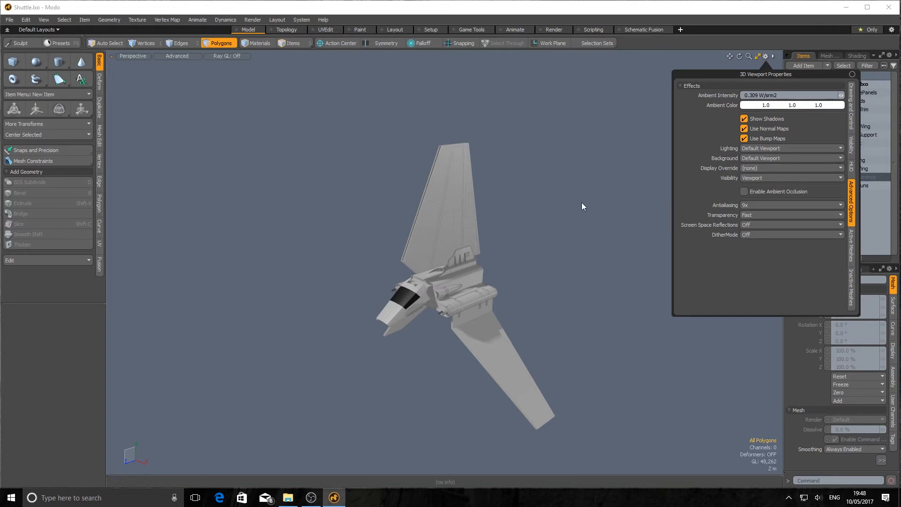
Inspect the shuttle's dorsal wing edges up close and set the viewport's antialiasing to Off.
{"action": "left_click", "coordinate": [443, 227], "text": "alt"}
{"action": "right_click_drag", "start_coordinate": [446, 226], "coordinate": [512, 225], "text": "alt"}
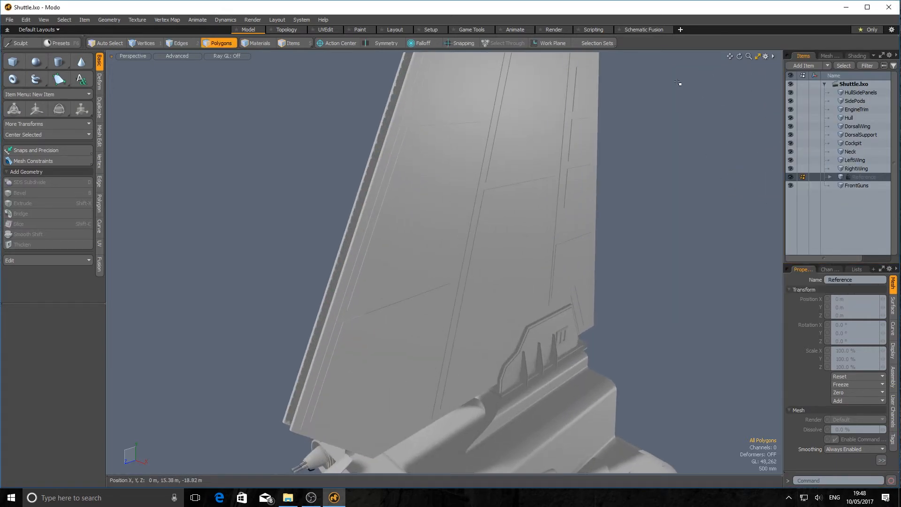
{"action": "right_click_drag", "start_coordinate": [508, 163], "coordinate": [594, 155], "text": "alt"}
{"action": "left_click_drag", "start_coordinate": [594, 155], "coordinate": [524, 171], "text": "alt"}
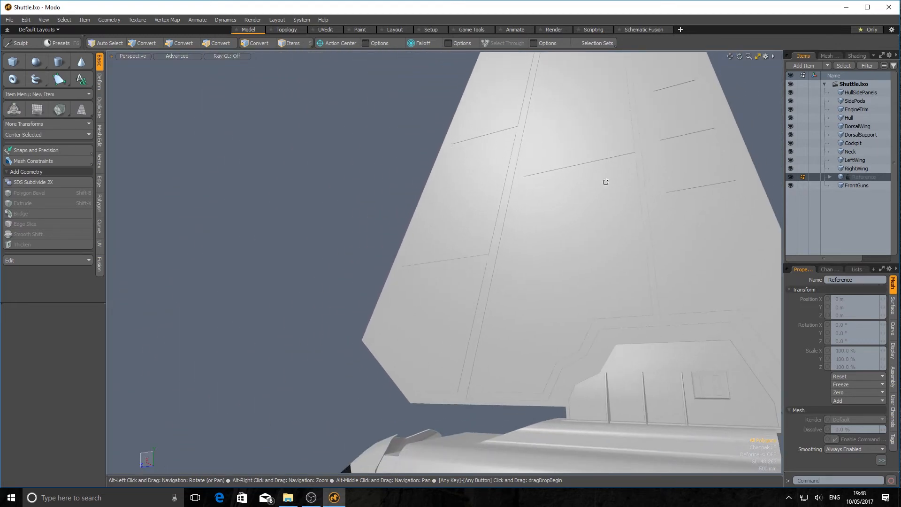
{"action": "left_click", "coordinate": [765, 55]}
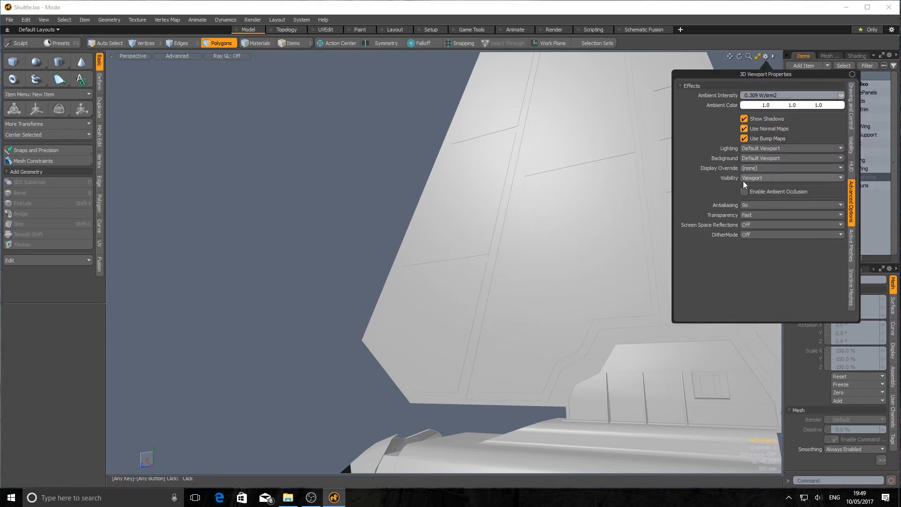
{"action": "left_click", "coordinate": [836, 206]}
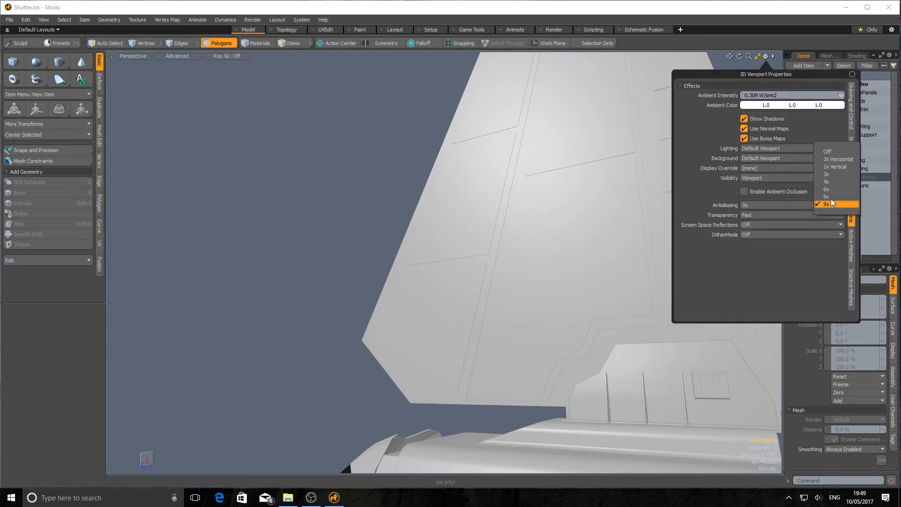
{"action": "left_click", "coordinate": [841, 150]}
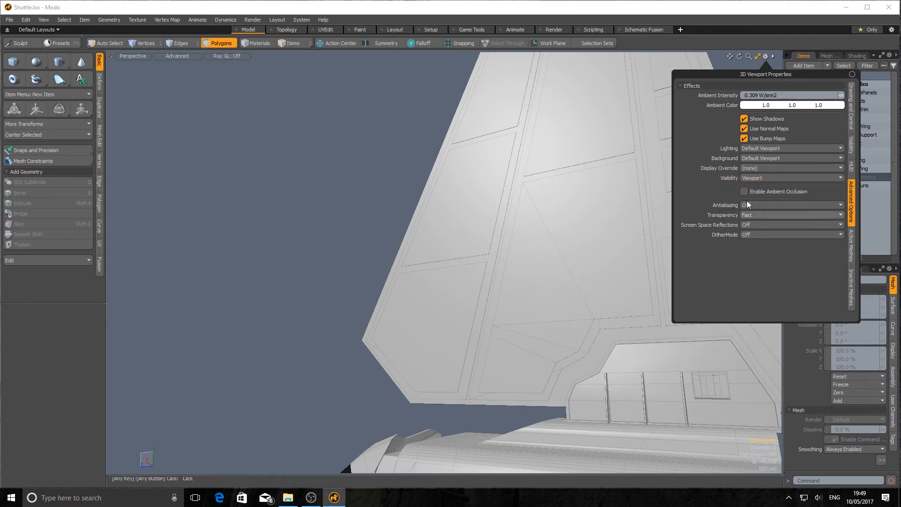
Try the "Render without wireframe" display override and restore it to (none).
{"action": "left_click", "coordinate": [789, 167]}
{"action": "left_click", "coordinate": [777, 173]}
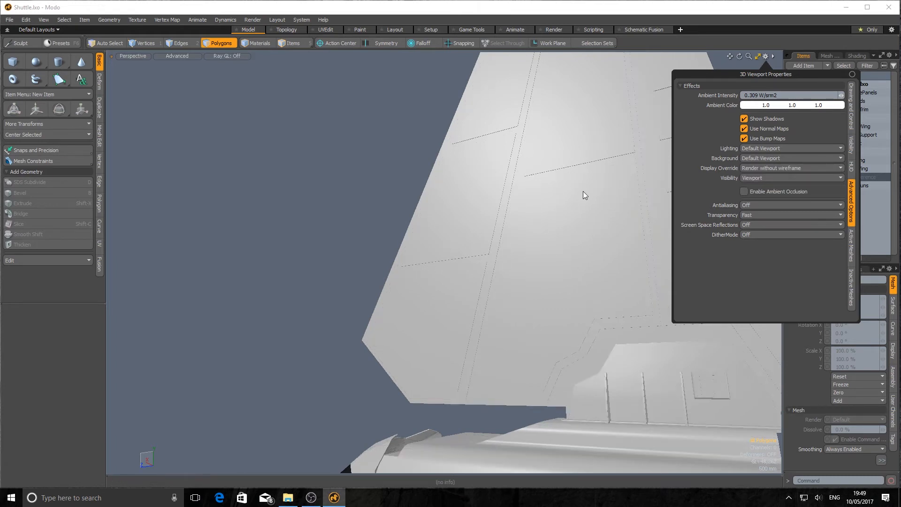
{"action": "left_click", "coordinate": [778, 169]}
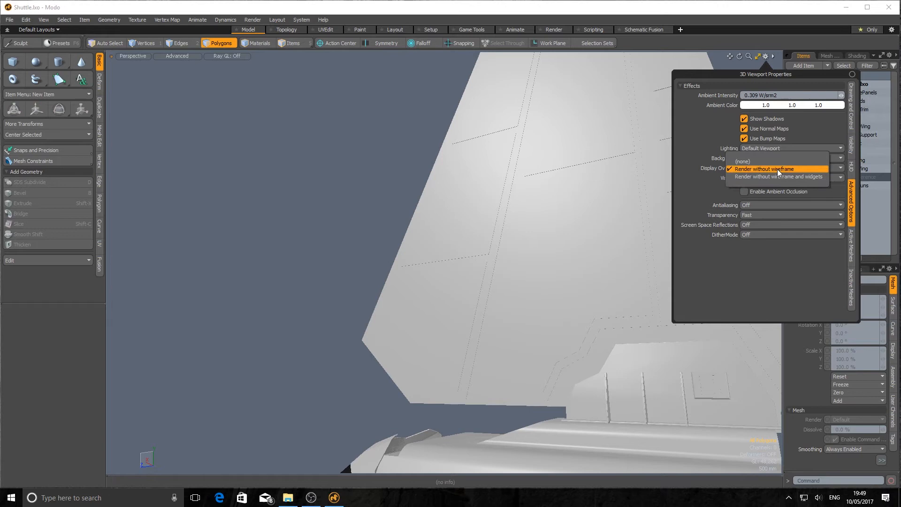
{"action": "left_click", "coordinate": [745, 164]}
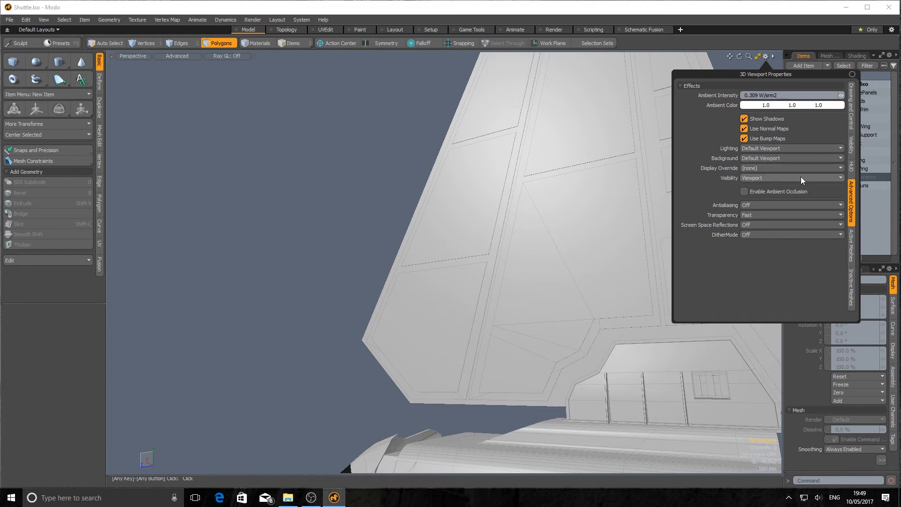
Check the viewport visibility options, keeping Viewport, and toggle ambient occlusion on and off.
{"action": "left_click", "coordinate": [821, 177]}
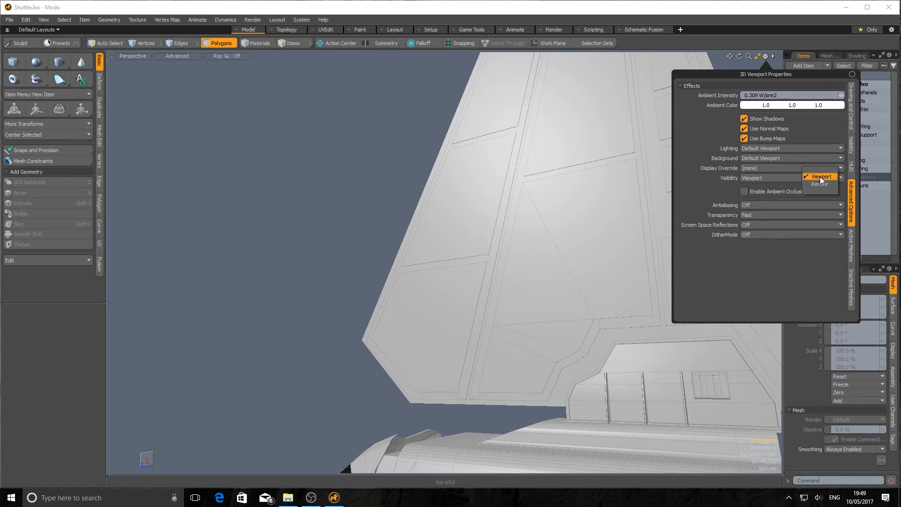
{"action": "left_click", "coordinate": [768, 176]}
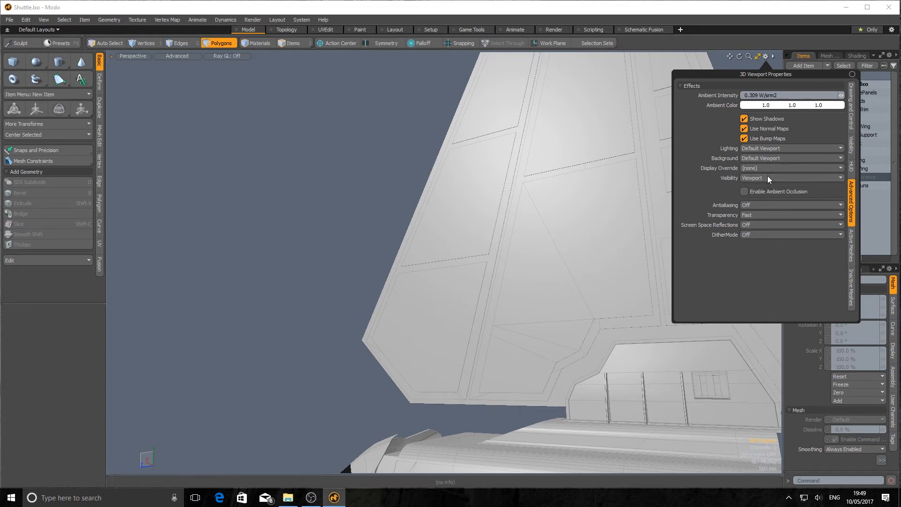
{"action": "left_click", "coordinate": [743, 191]}
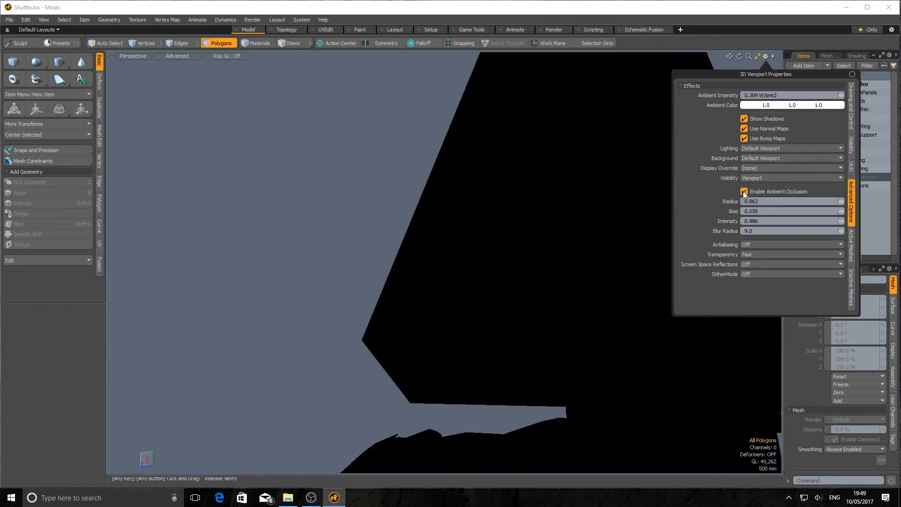
{"action": "left_click", "coordinate": [744, 192]}
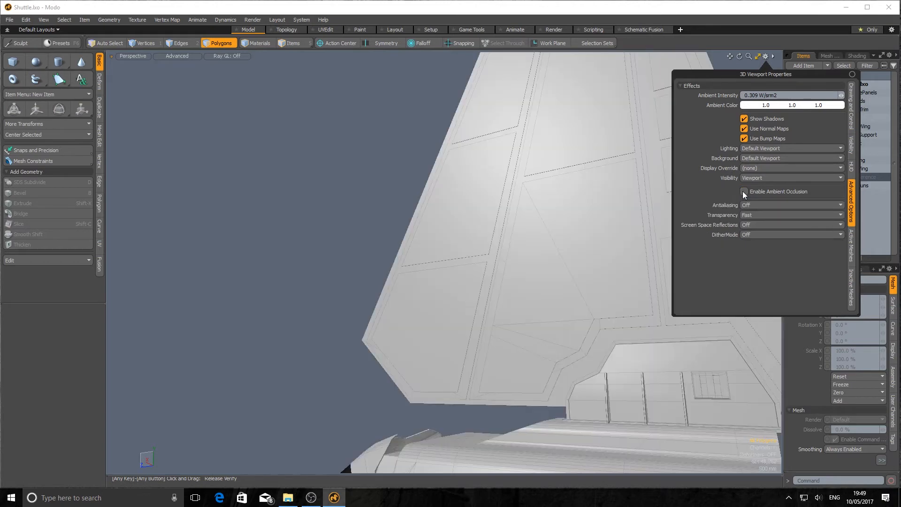
Try the viewport's antialiasing at 2x Horizontal, 3x and 9x on the shuttle, and restore it to Off.
{"action": "left_click_drag", "start_coordinate": [394, 240], "coordinate": [500, 245], "text": "alt"}
{"action": "middle_click_drag", "start_coordinate": [627, 274], "coordinate": [637, 136], "text": "alt"}
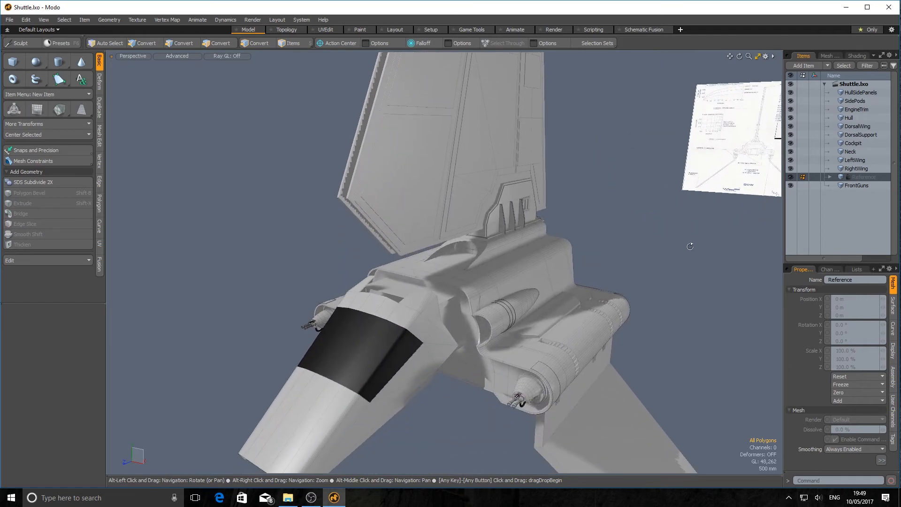
{"action": "mouse_move", "coordinate": [693, 247]}
{"action": "right_mouse_down", "text": "alt"}
{"action": "mouse_move", "coordinate": [667, 241]}
{"action": "mouse_move", "coordinate": [698, 241]}
{"action": "right_mouse_up", "text": "alt"}
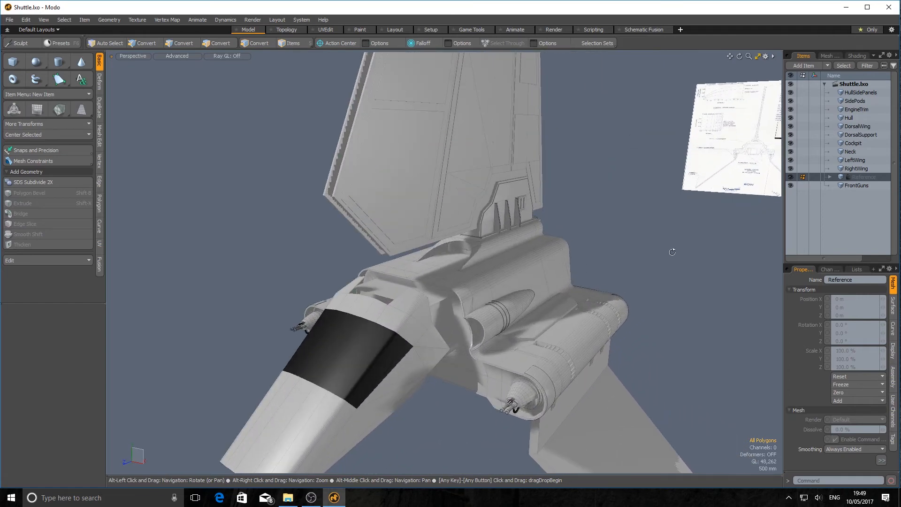
{"action": "left_click_drag", "start_coordinate": [672, 252], "coordinate": [670, 217], "text": "alt"}
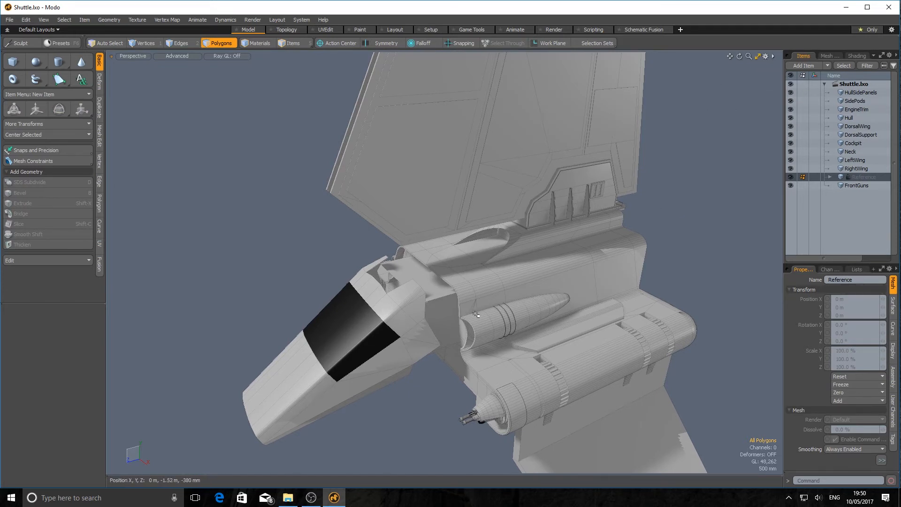
{"action": "left_click", "coordinate": [766, 57]}
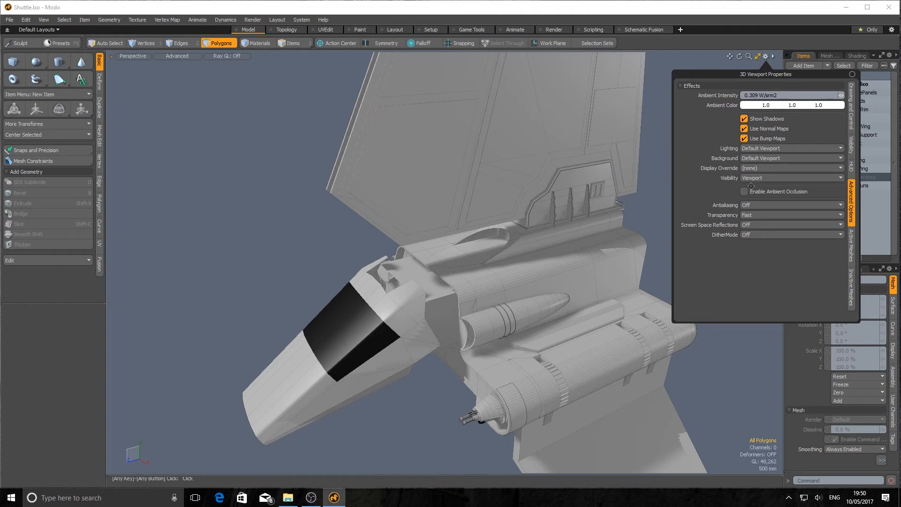
{"action": "left_click", "coordinate": [779, 207]}
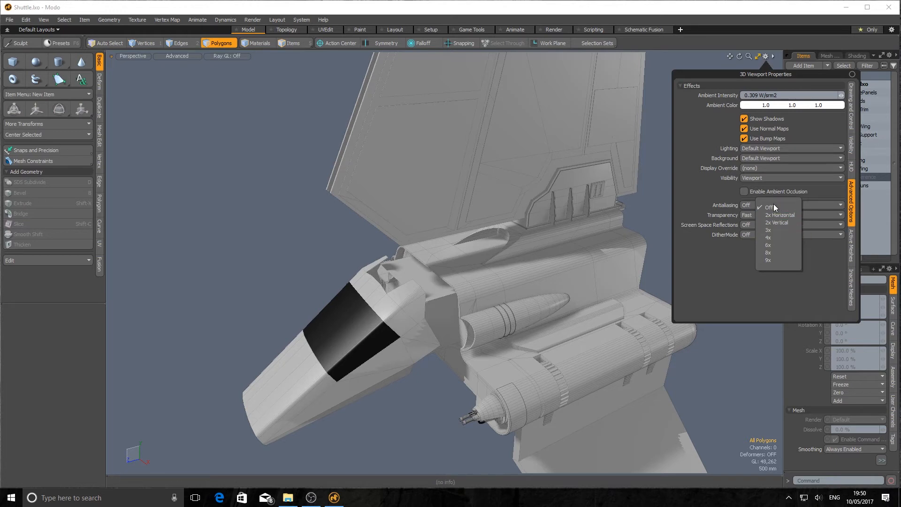
{"action": "left_click", "coordinate": [774, 217]}
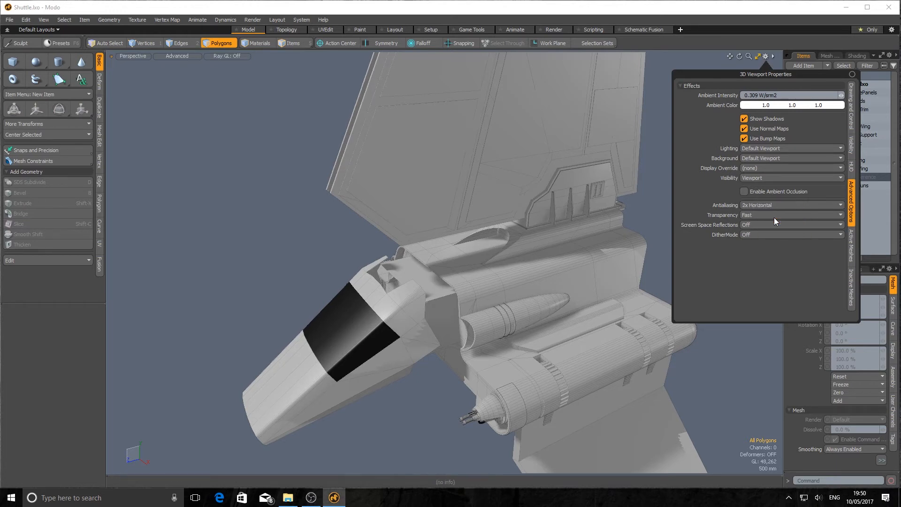
{"action": "left_click", "coordinate": [776, 207]}
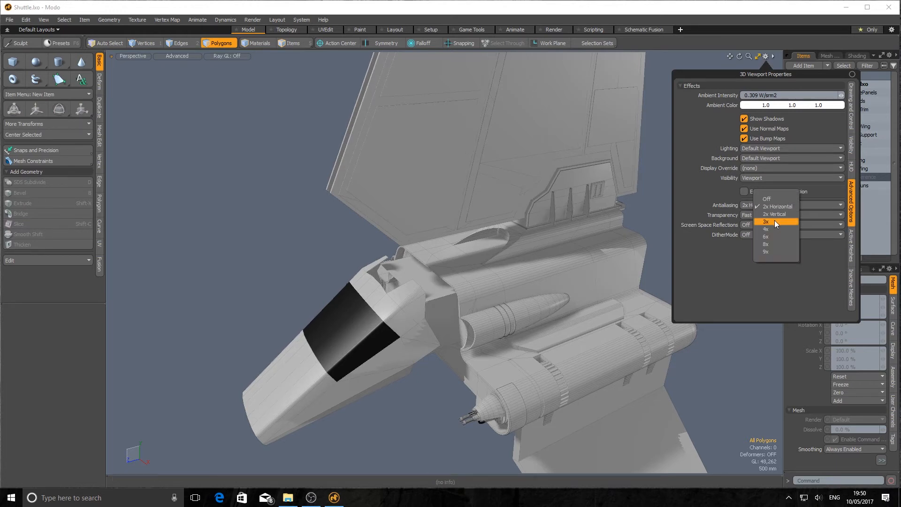
{"action": "left_click", "coordinate": [775, 220]}
{"action": "left_click", "coordinate": [776, 203]}
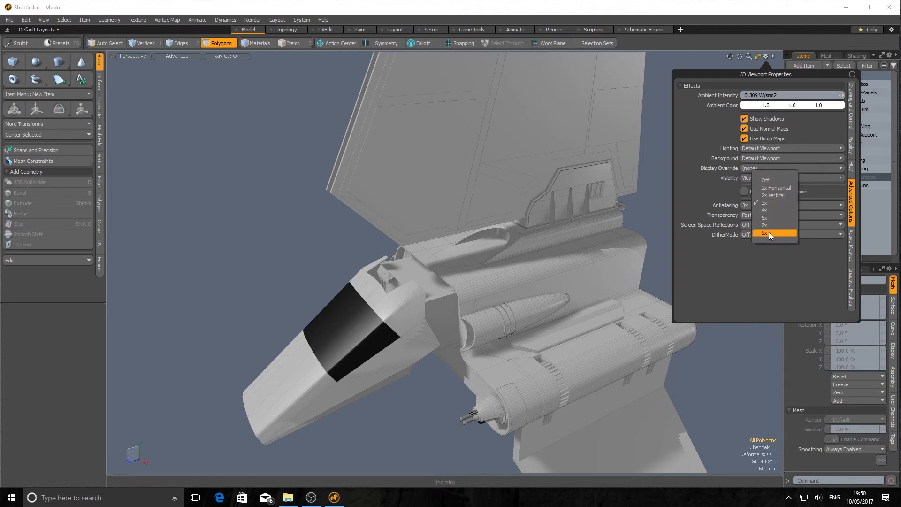
{"action": "left_click", "coordinate": [769, 233]}
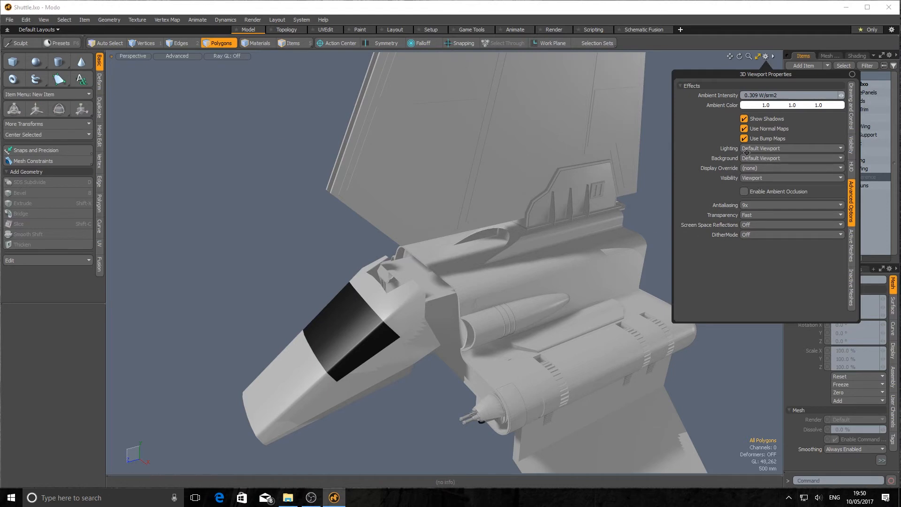
{"action": "left_click", "coordinate": [785, 205]}
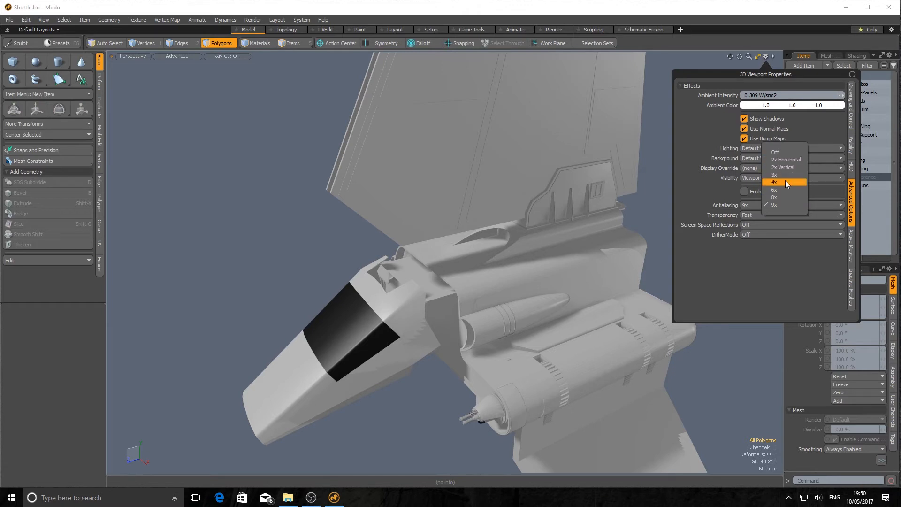
{"action": "left_click", "coordinate": [779, 151]}
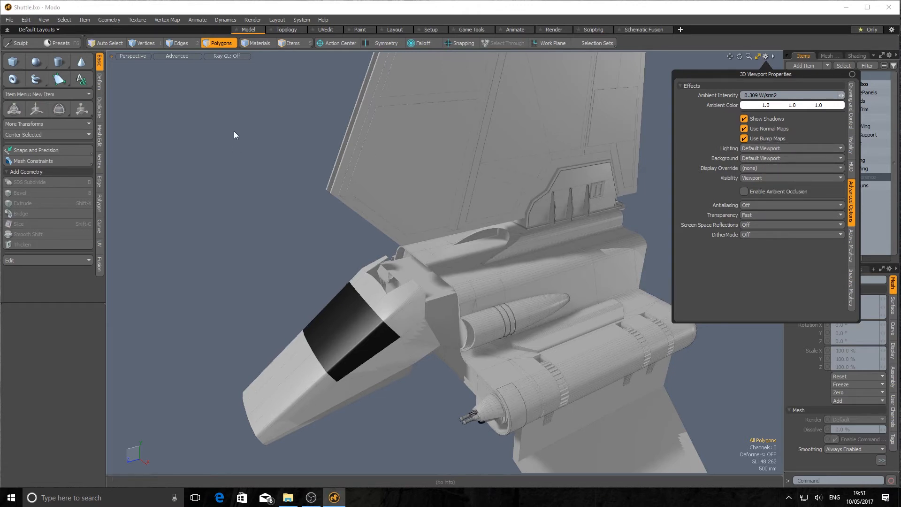
View the whole shuttle from several angles and set the viewport's shading style to Default.
{"action": "left_click_drag", "start_coordinate": [232, 131], "coordinate": [413, 123], "text": "alt"}
{"action": "scroll", "coordinate": [594, 191], "scroll_direction": "down", "scroll_amount": 5}
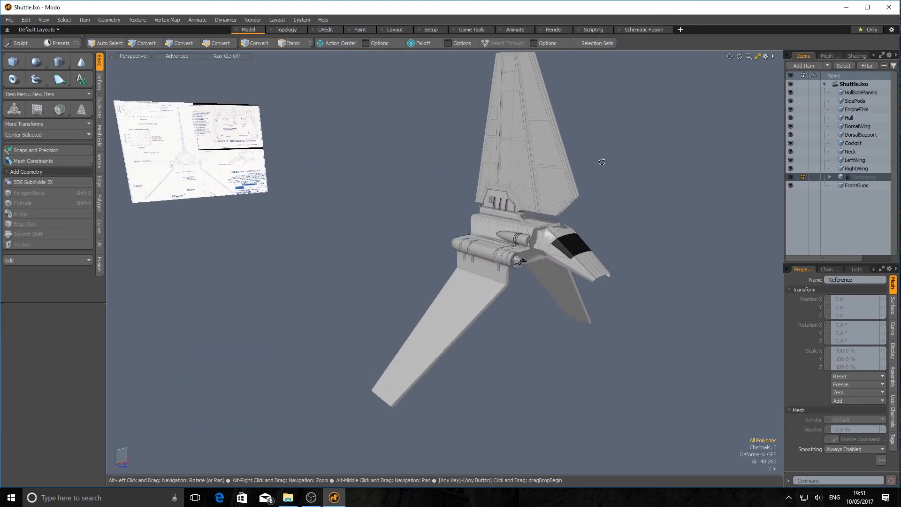
{"action": "left_click_drag", "start_coordinate": [601, 162], "coordinate": [453, 231], "text": "alt"}
{"action": "right_click_drag", "start_coordinate": [455, 235], "coordinate": [406, 174], "text": "alt"}
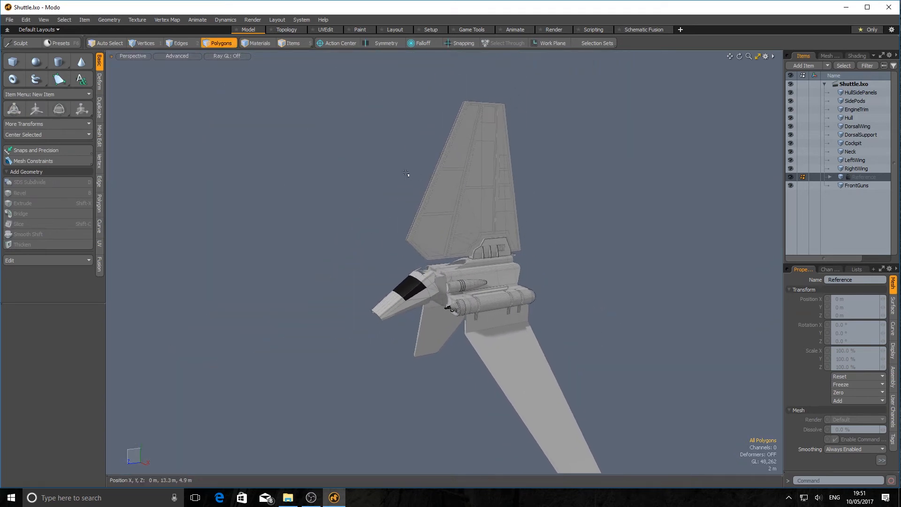
{"action": "left_click_drag", "start_coordinate": [406, 174], "coordinate": [354, 194], "text": "alt"}
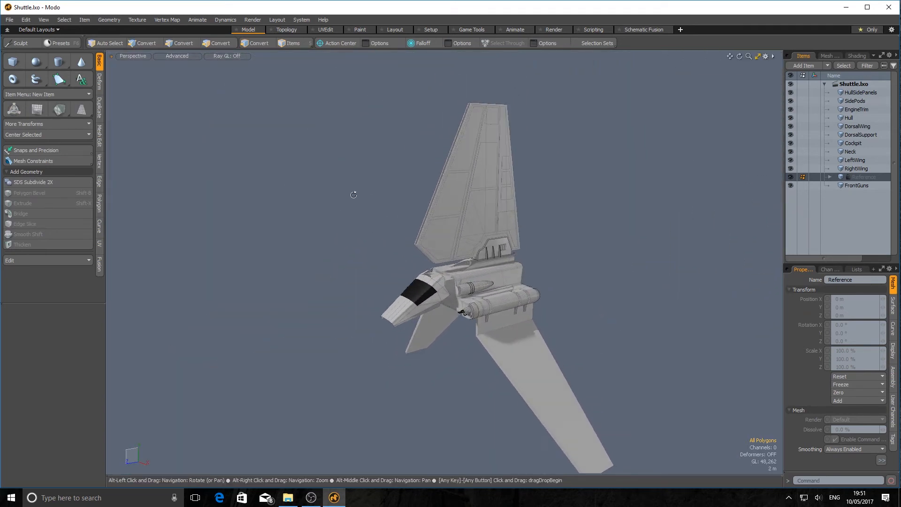
{"action": "left_click_drag", "start_coordinate": [595, 253], "coordinate": [621, 273], "text": "alt"}
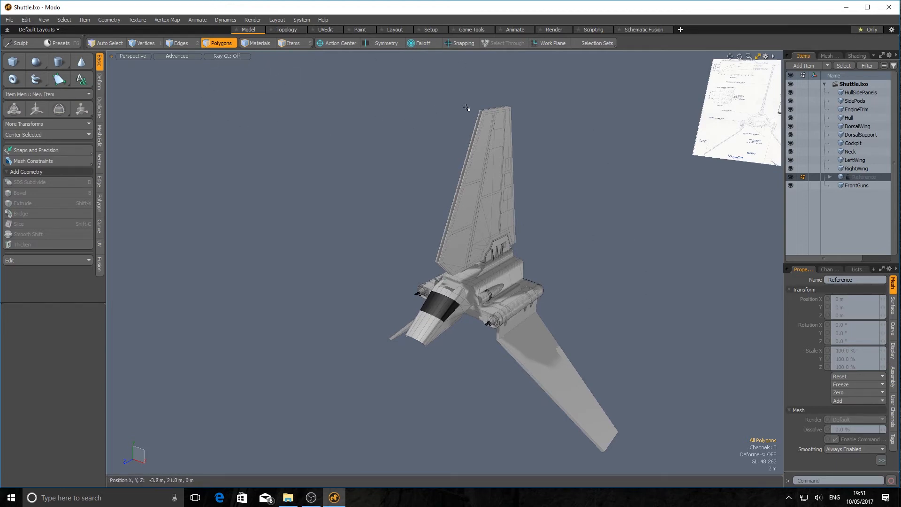
{"action": "left_click", "coordinate": [177, 56]}
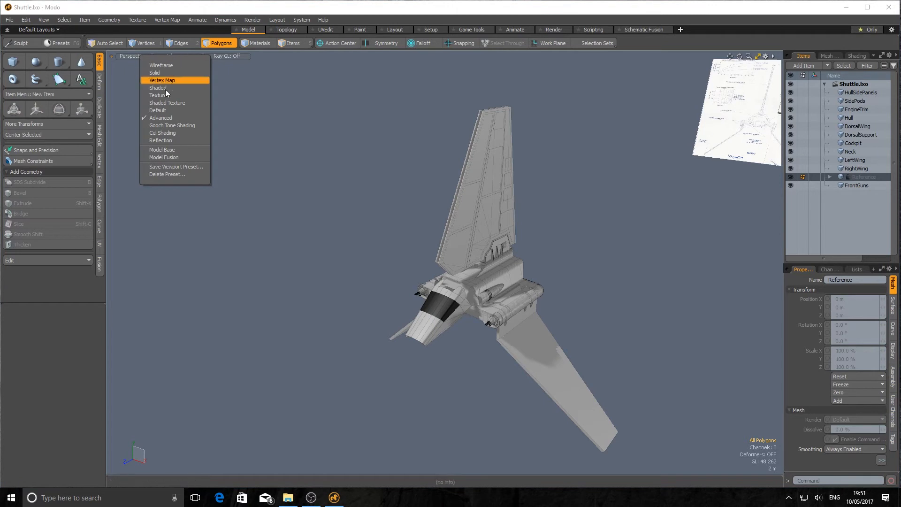
{"action": "left_click", "coordinate": [166, 111]}
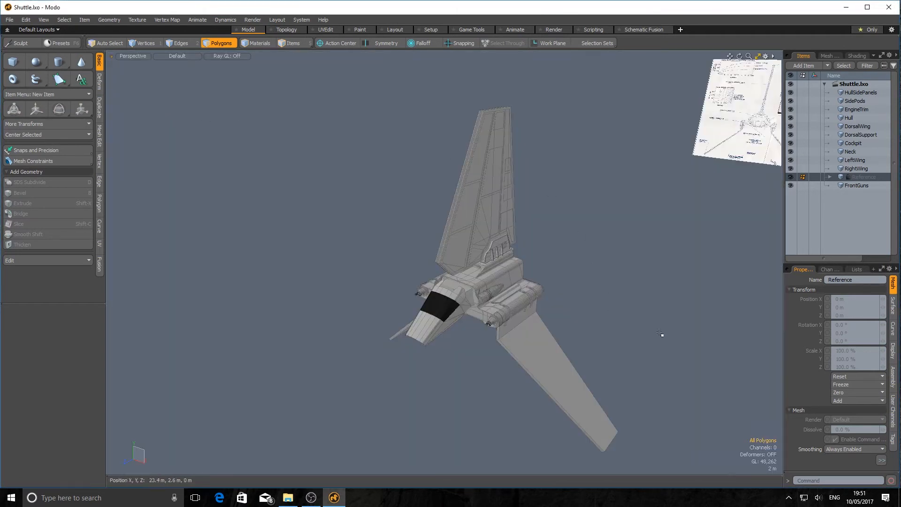
Set the viewport's Ray GL mode to Fast and preview the shuttle from both sides.
{"action": "left_click", "coordinate": [238, 56]}
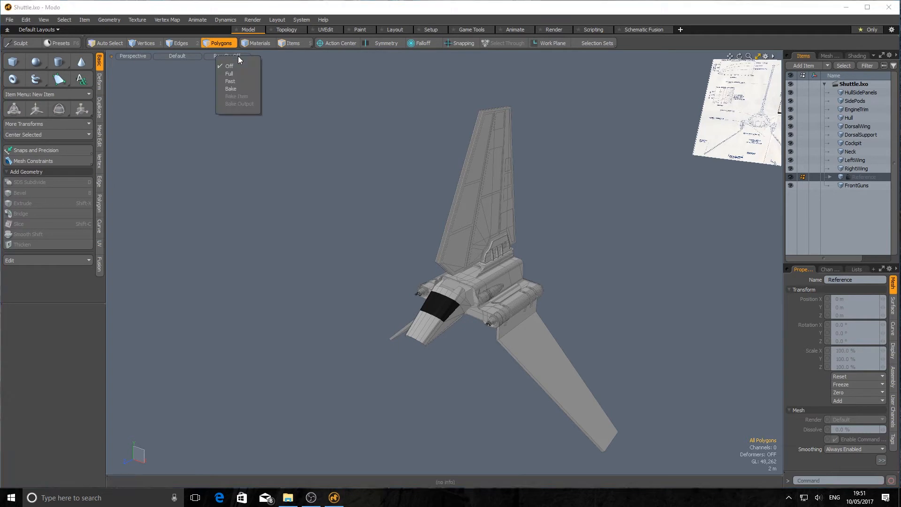
{"action": "left_click", "coordinate": [240, 82]}
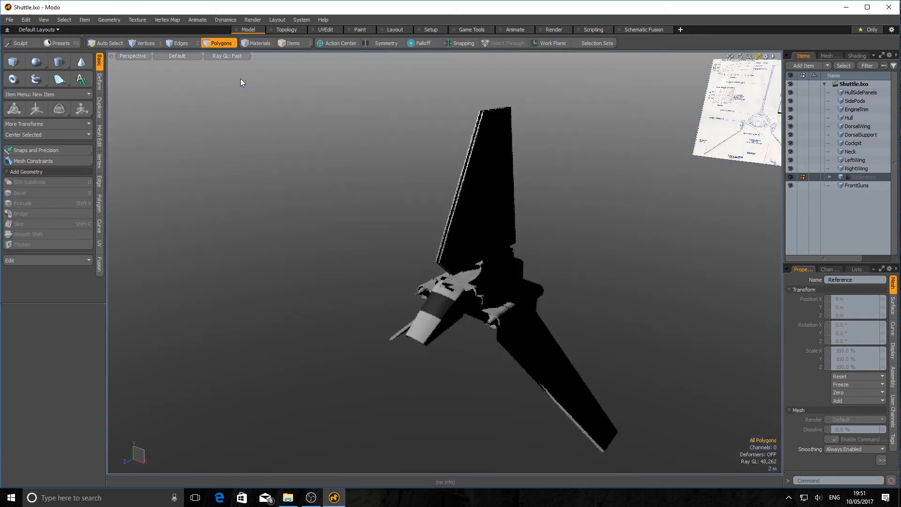
{"action": "left_click_drag", "start_coordinate": [277, 215], "coordinate": [389, 224], "text": "alt"}
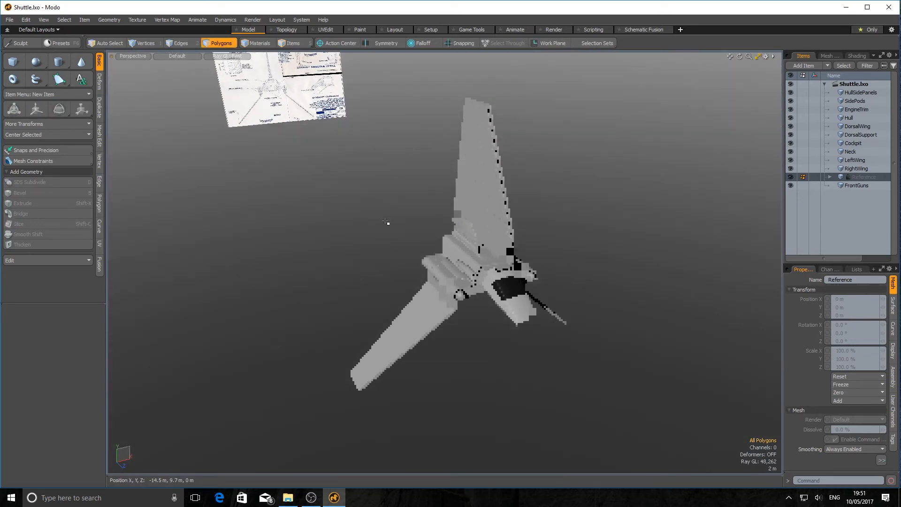
{"action": "mouse_move", "coordinate": [534, 287]}
{"action": "right_mouse_down", "text": "alt"}
{"action": "mouse_move", "coordinate": [592, 283]}
{"action": "mouse_move", "coordinate": [527, 283]}
{"action": "right_mouse_up", "text": "alt"}
{"action": "left_click_drag", "start_coordinate": [642, 282], "coordinate": [548, 269], "text": "alt"}
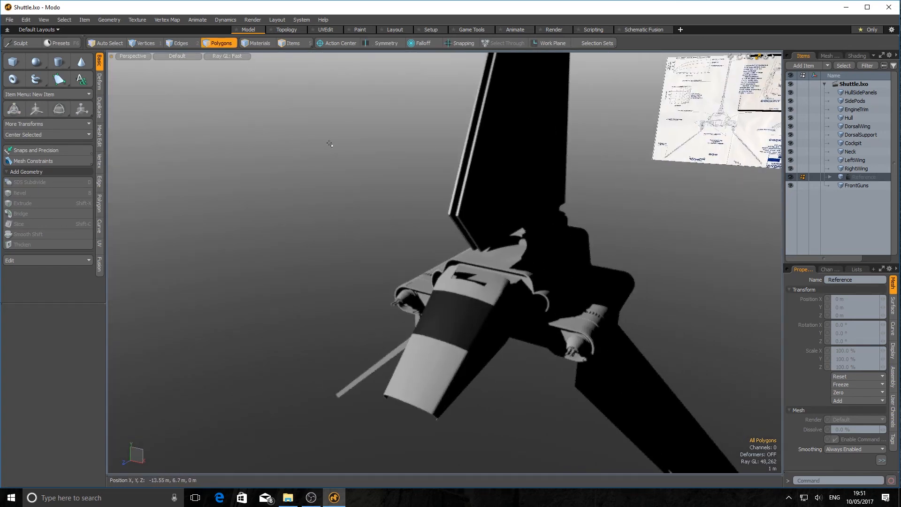
Preview the shuttle with Ray GL set to Full from above, below and farther away, and turn Ray GL off.
{"action": "left_click", "coordinate": [229, 57]}
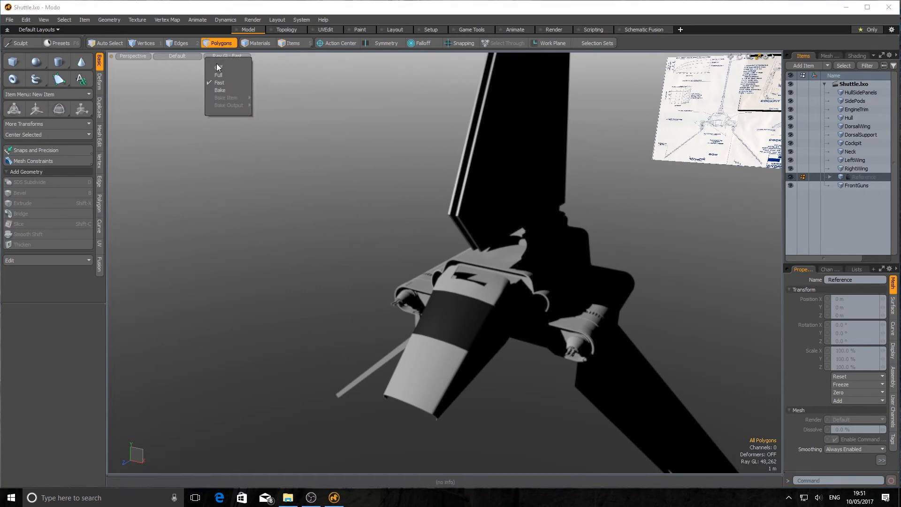
{"action": "left_click", "coordinate": [218, 76]}
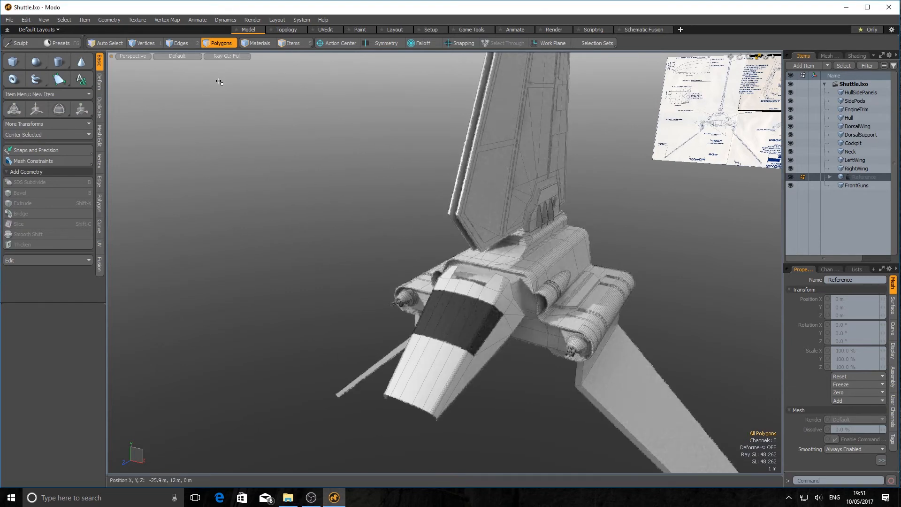
{"action": "left_click_drag", "start_coordinate": [356, 263], "coordinate": [420, 320], "text": "alt"}
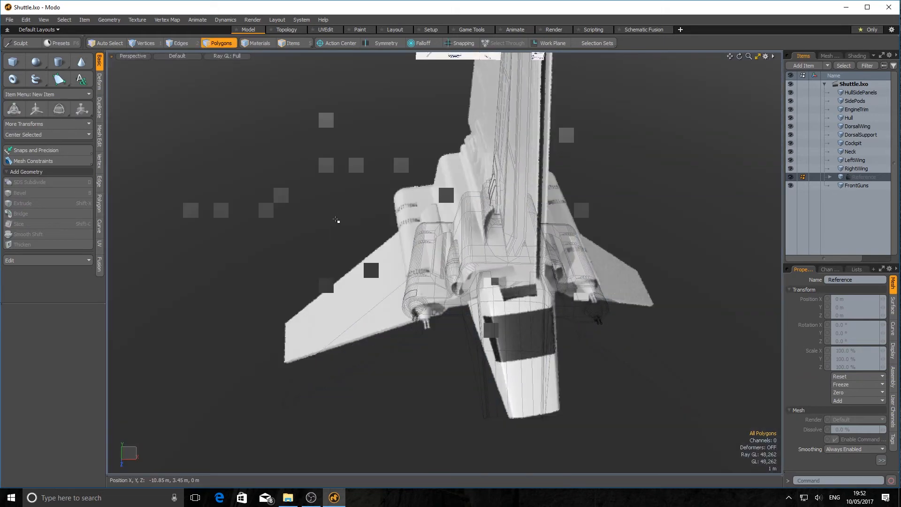
{"action": "left_click_drag", "start_coordinate": [336, 220], "coordinate": [342, 244], "text": "alt"}
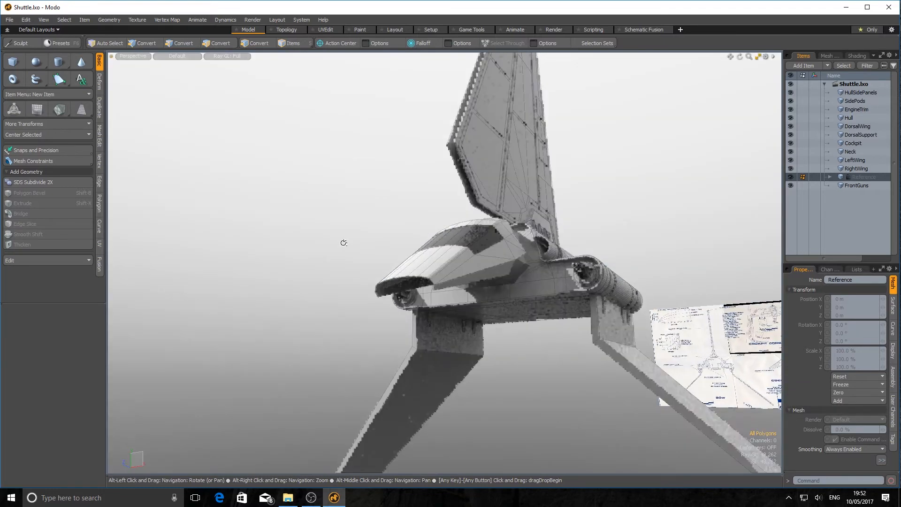
{"action": "left_click_drag", "start_coordinate": [637, 194], "coordinate": [680, 245], "text": "alt"}
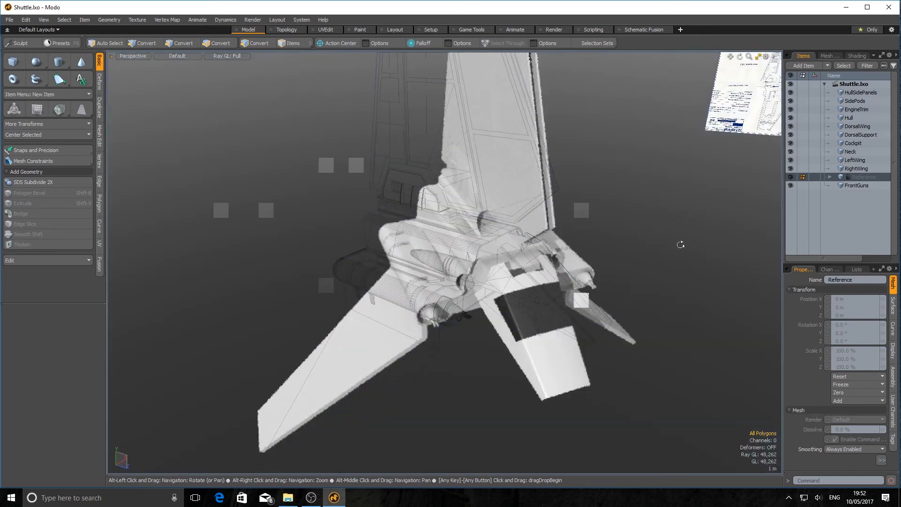
{"action": "right_click_drag", "start_coordinate": [680, 245], "coordinate": [643, 235], "text": "alt"}
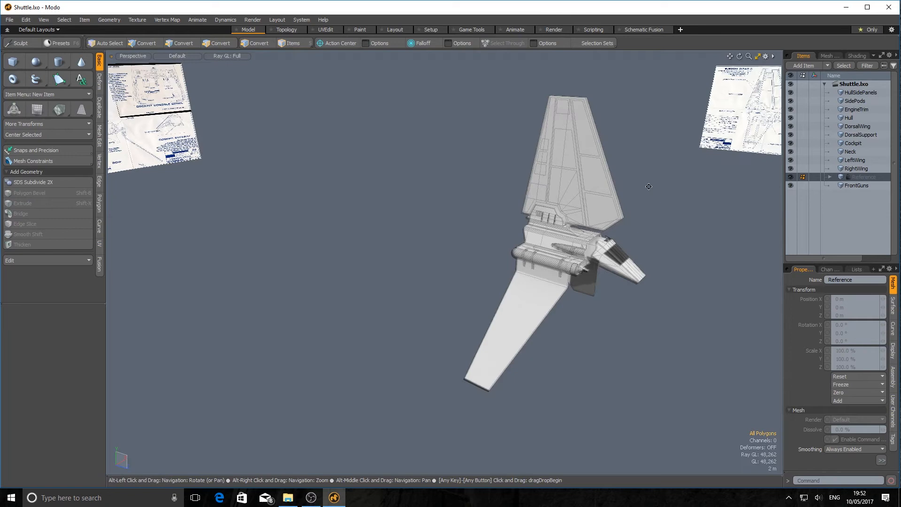
{"action": "left_click_drag", "start_coordinate": [648, 191], "coordinate": [549, 203], "text": "alt"}
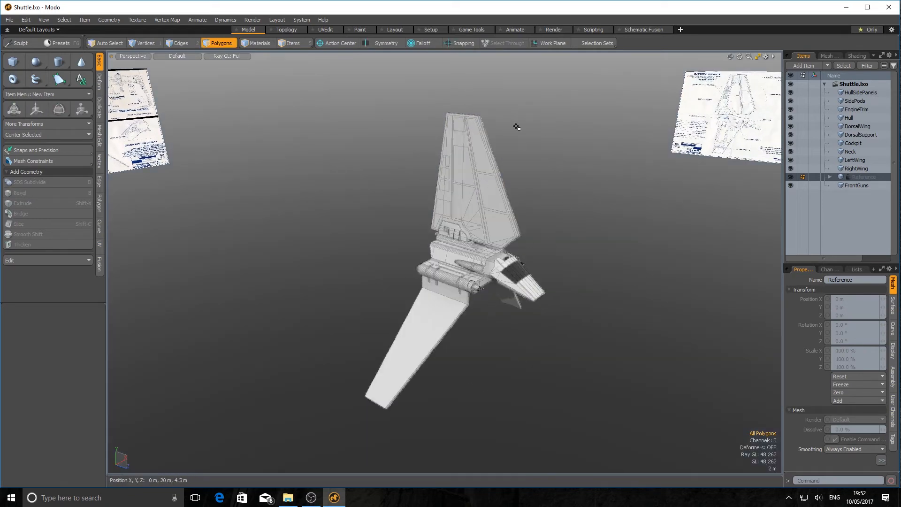
{"action": "left_click_drag", "start_coordinate": [596, 216], "coordinate": [567, 237], "text": "alt"}
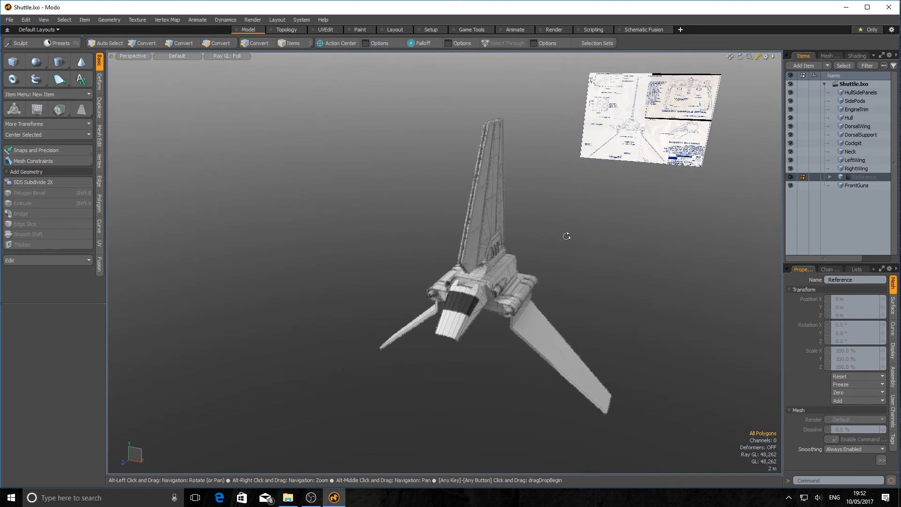
{"action": "left_click", "coordinate": [217, 55]}
{"action": "left_click", "coordinate": [221, 64]}
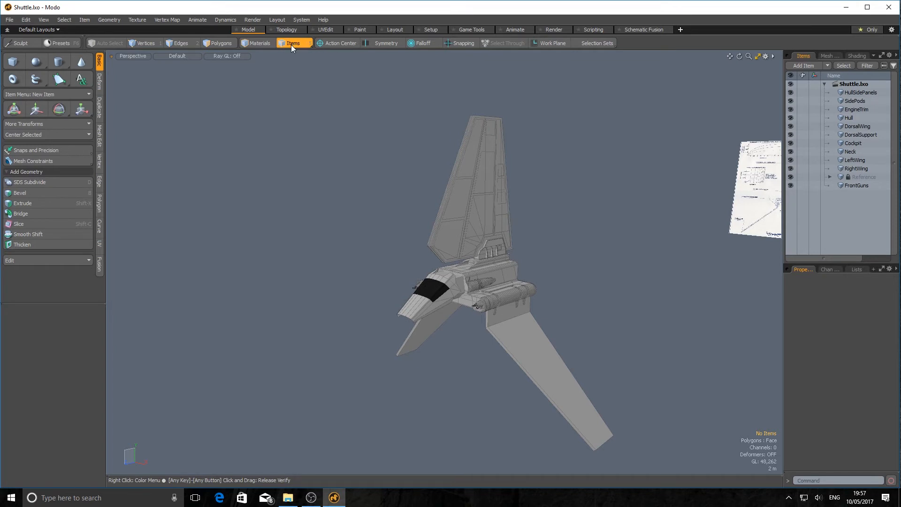
Select the shuttle's LeftWing item and disable Make Inactive Same as Active in the viewport's inactive mesh options.
{"action": "left_click", "coordinate": [547, 355]}
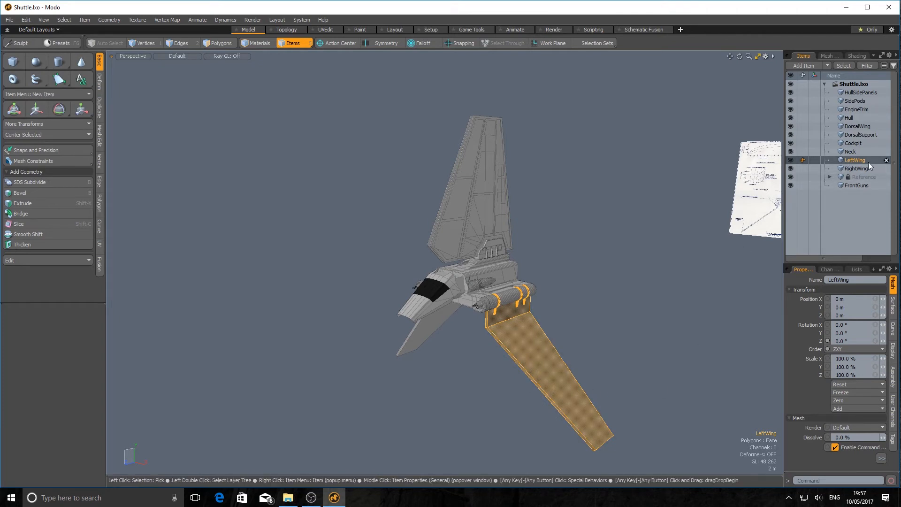
{"action": "left_click", "coordinate": [765, 56]}
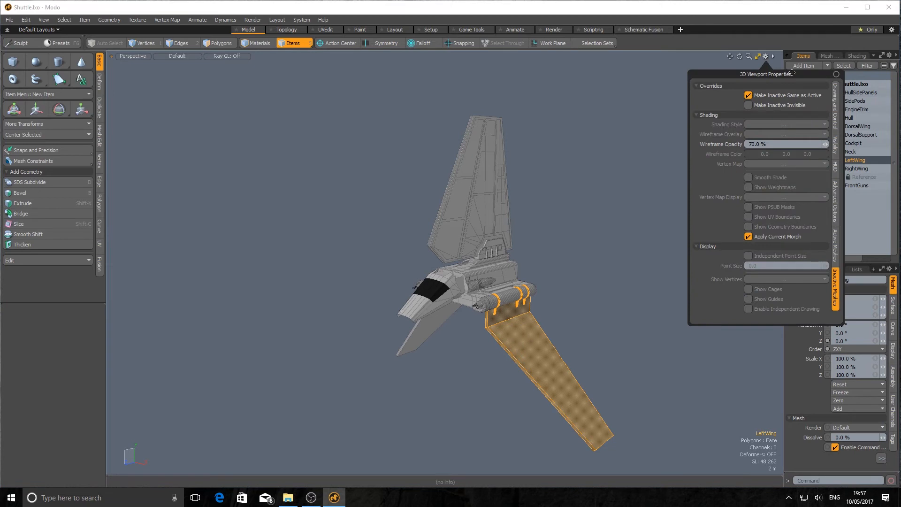
{"action": "left_click", "coordinate": [839, 246]}
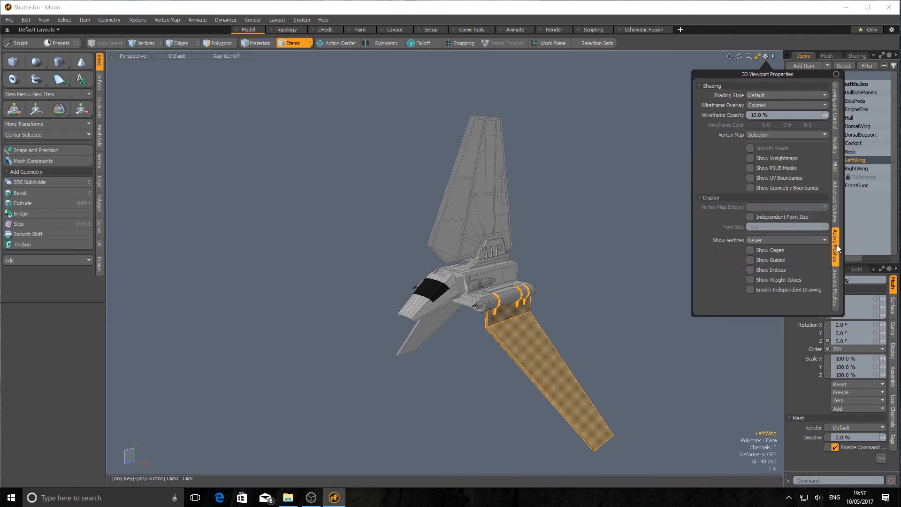
{"action": "left_click", "coordinate": [837, 293]}
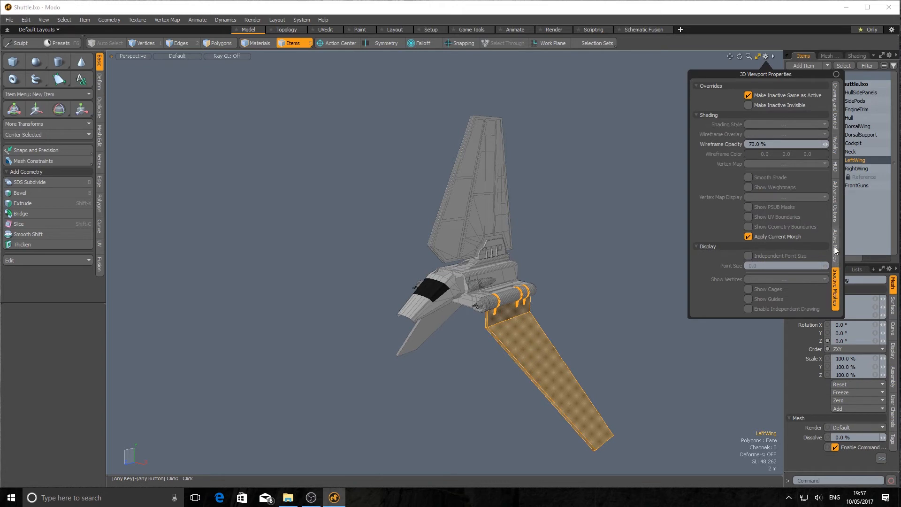
{"action": "left_click", "coordinate": [749, 95]}
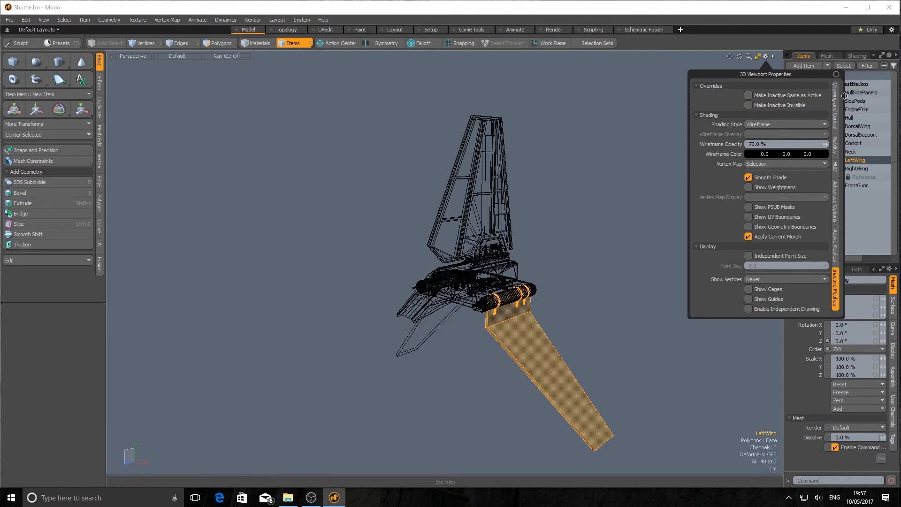
Switch the selection between the DorsalWing and LeftWing items to compare active and inactive mesh display.
{"action": "left_click", "coordinate": [654, 219]}
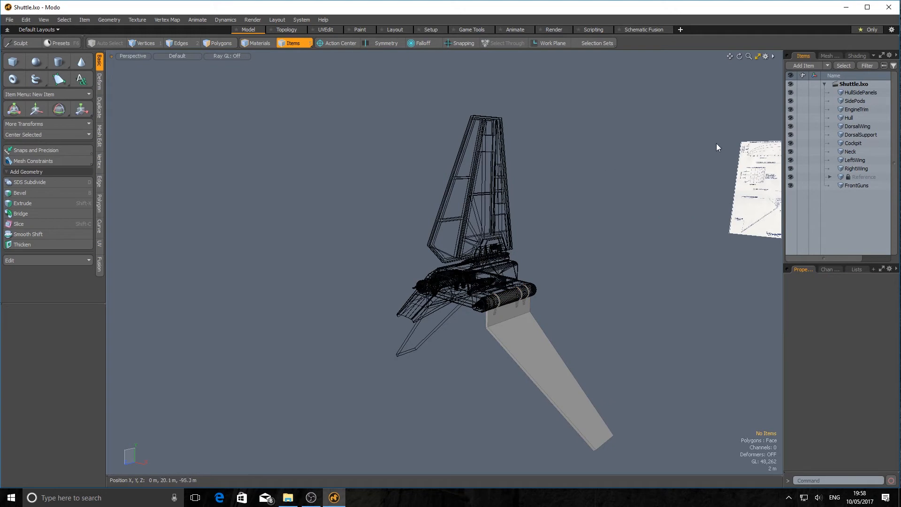
{"action": "left_click", "coordinate": [258, 43]}
{"action": "left_click", "coordinate": [286, 46]}
{"action": "left_click", "coordinate": [477, 189]}
{"action": "left_click", "coordinate": [556, 362]}
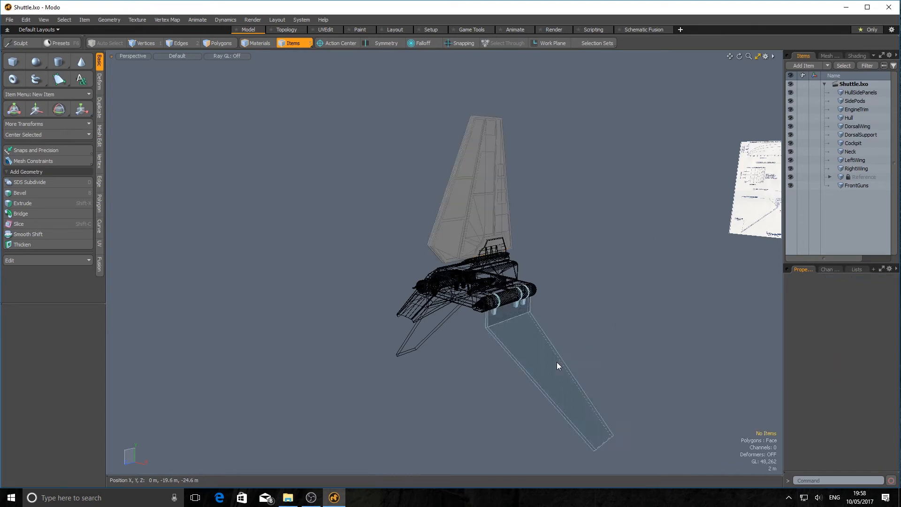
{"action": "left_click", "coordinate": [505, 349]}
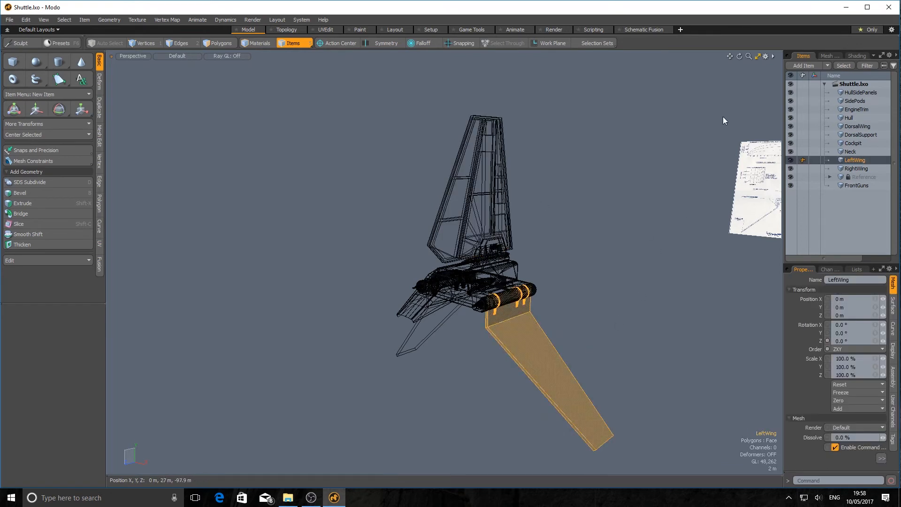
Set the inactive meshes' shading style to Reflection in the viewport properties.
{"action": "left_click", "coordinate": [766, 56]}
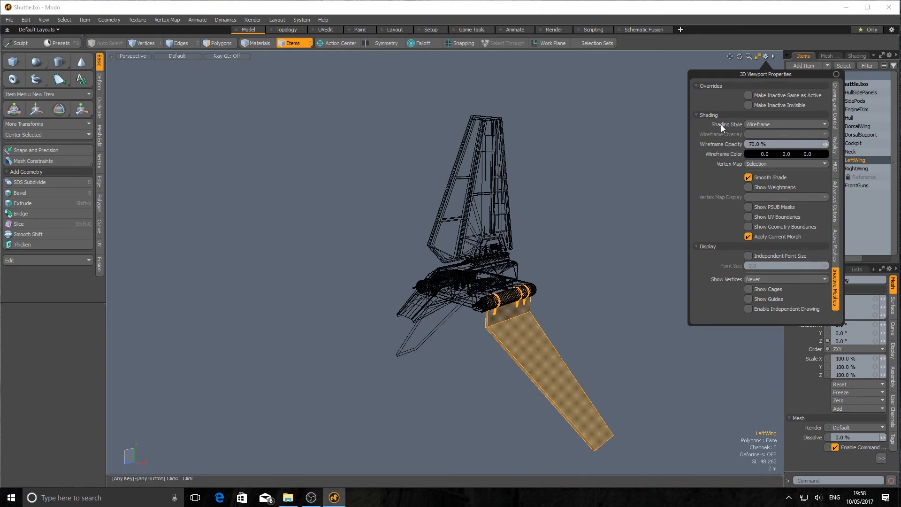
{"action": "left_click", "coordinate": [808, 126]}
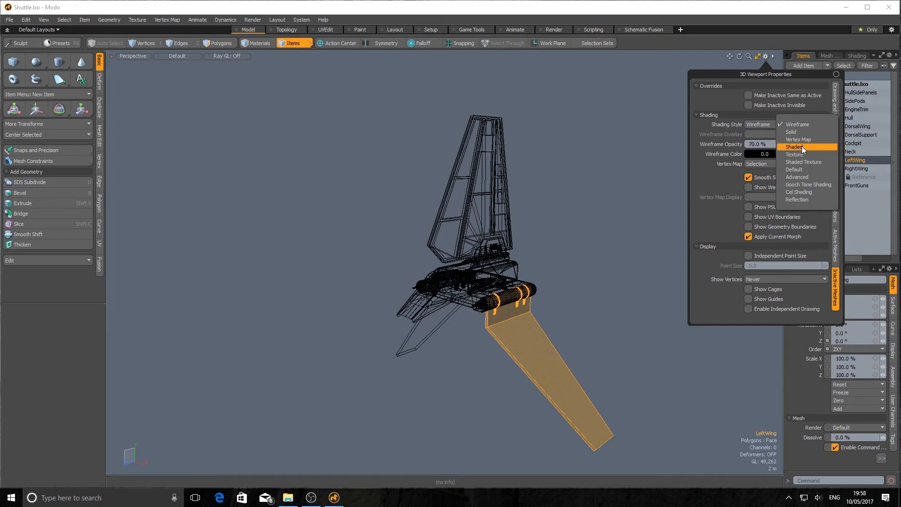
{"action": "left_click", "coordinate": [811, 199]}
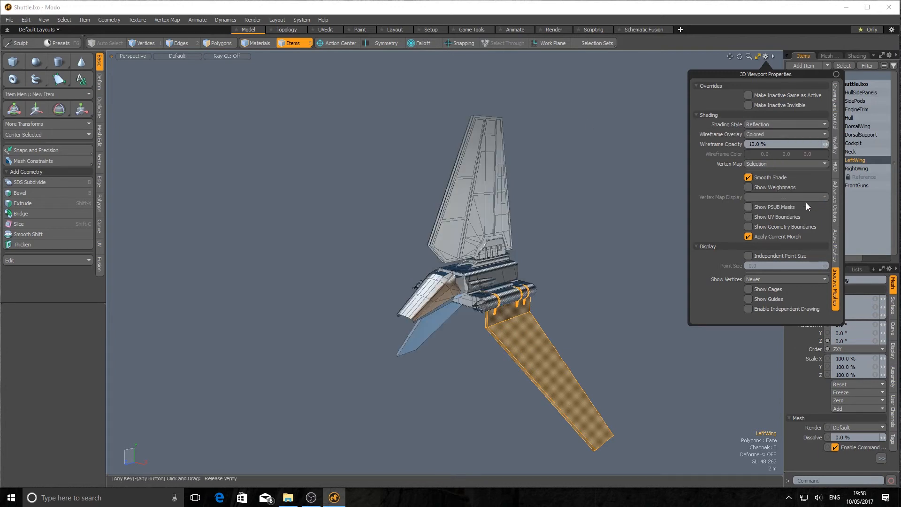
{"action": "left_click", "coordinate": [636, 326]}
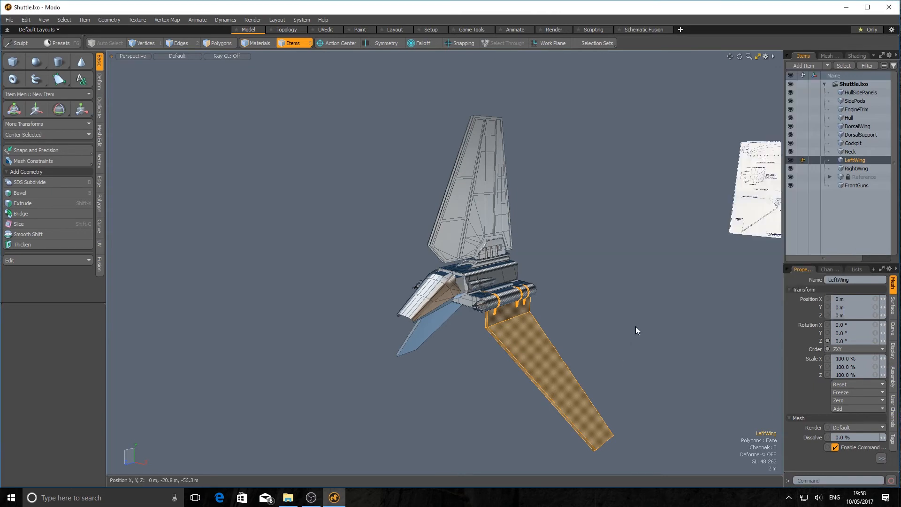
Select the Cockpit item and clear the selection to inspect the inactive parts' Reflection shading from another angle.
{"action": "left_click", "coordinate": [636, 325]}
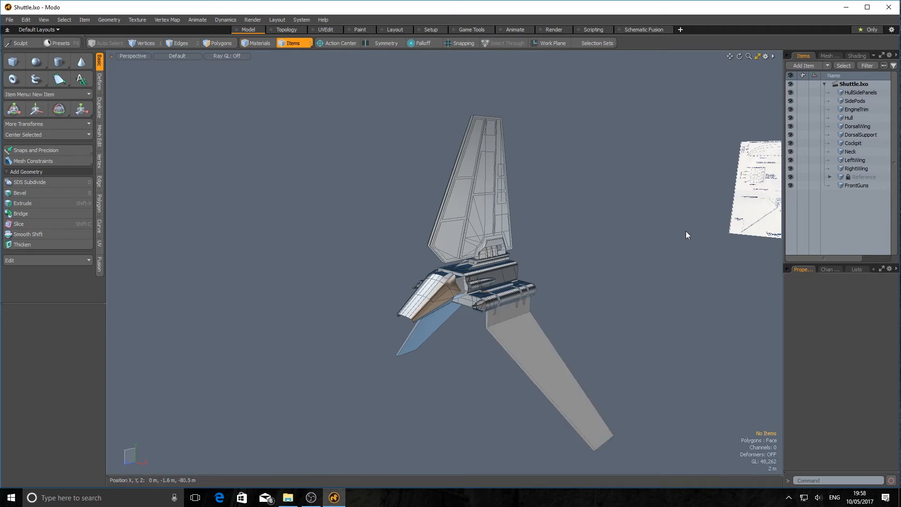
{"action": "left_click", "coordinate": [418, 306]}
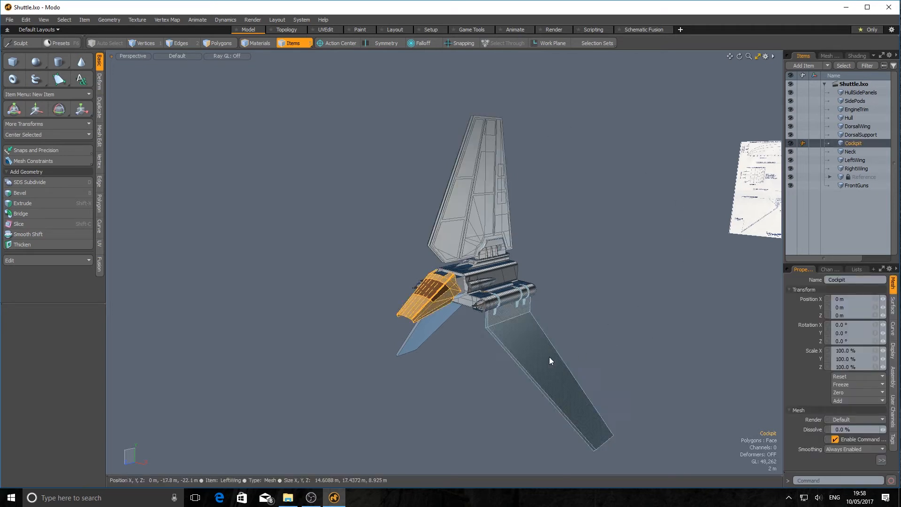
{"action": "left_click_drag", "start_coordinate": [709, 352], "coordinate": [735, 356], "text": "alt"}
{"action": "left_click", "coordinate": [506, 409]}
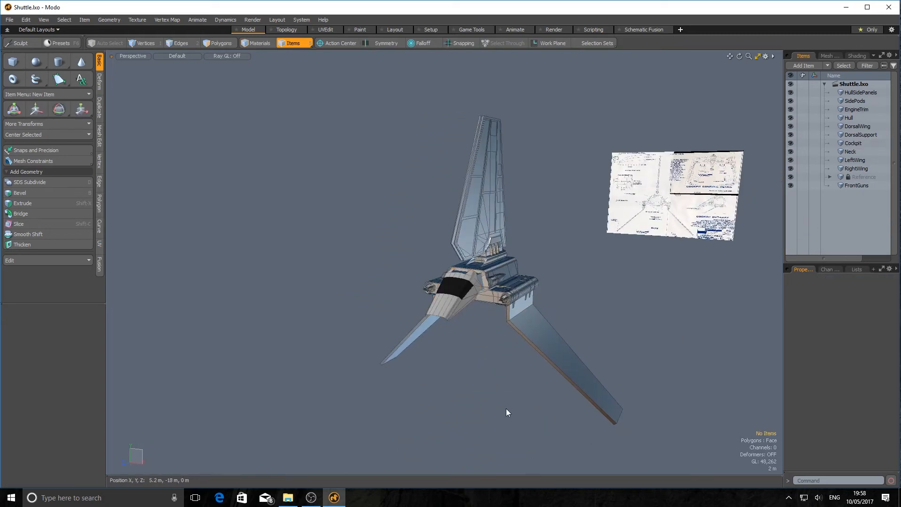
Enable Make Inactive Same as Active in the viewport's inactive mesh options.
{"action": "left_click_drag", "start_coordinate": [657, 298], "coordinate": [678, 323], "text": "alt"}
{"action": "left_click", "coordinate": [766, 56]}
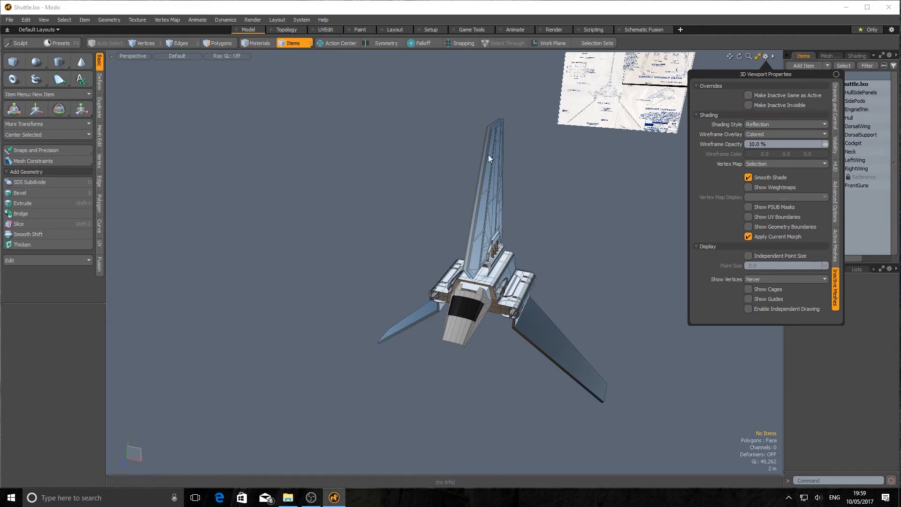
{"action": "left_click", "coordinate": [749, 95]}
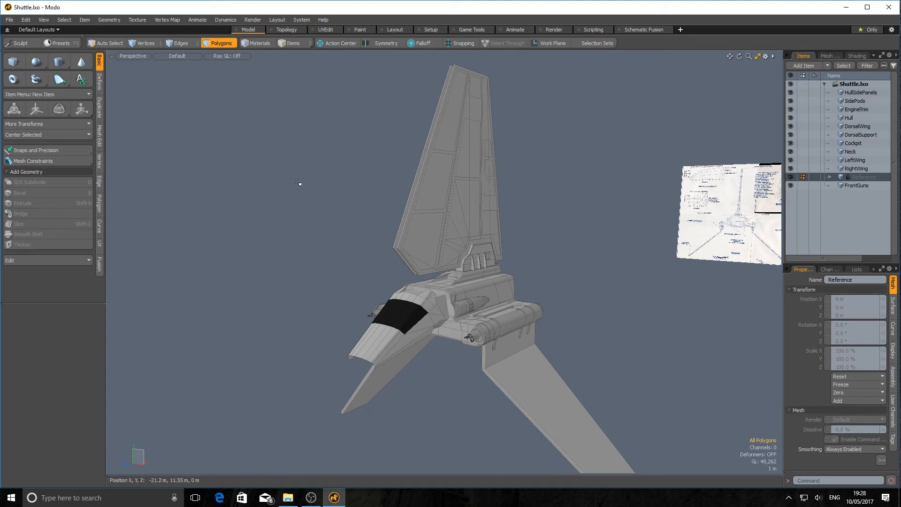
Switch the Perspective viewport to the Top view and inspect the shuttle over its reference image.
{"action": "left_click", "coordinate": [133, 58]}
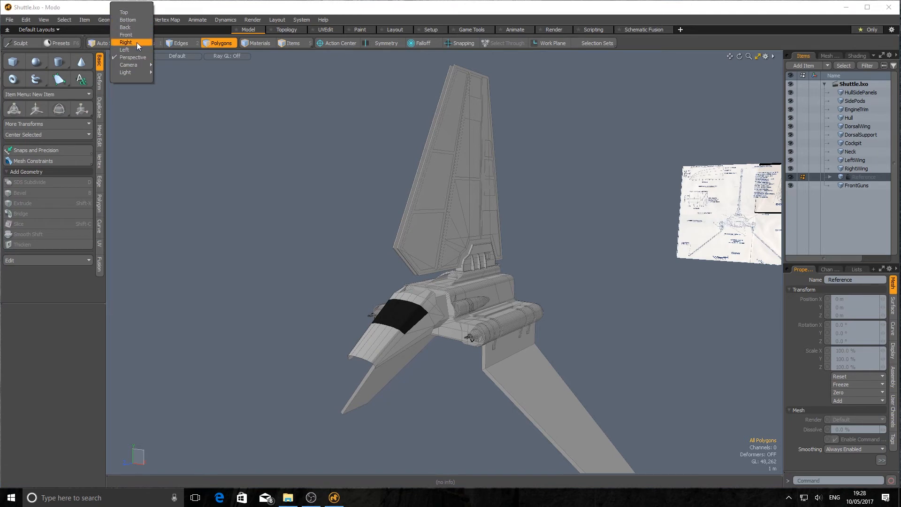
{"action": "left_click", "coordinate": [137, 6]}
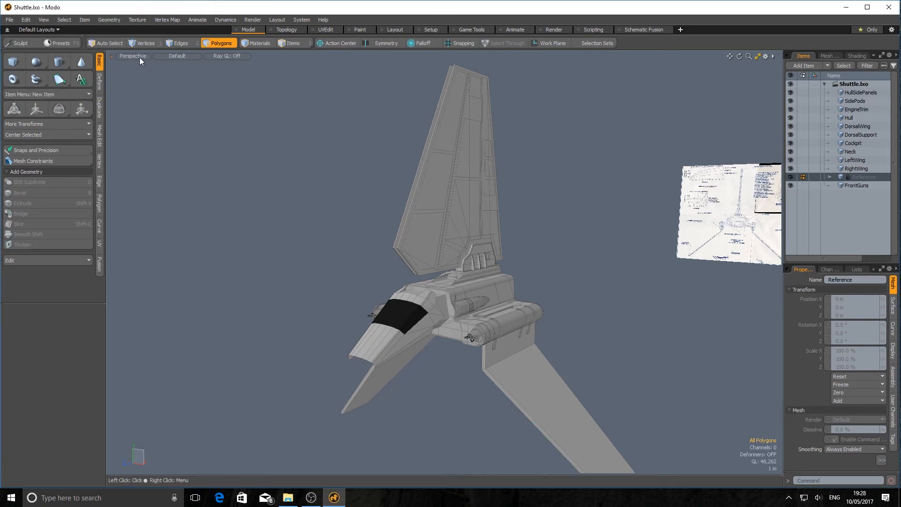
{"action": "left_click", "coordinate": [139, 61]}
{"action": "left_click", "coordinate": [135, 13]}
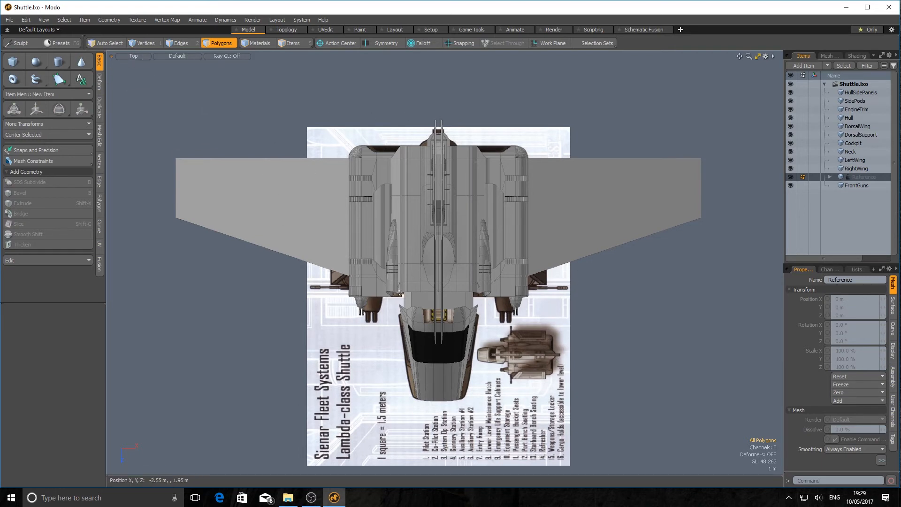
{"action": "left_click_drag", "start_coordinate": [321, 285], "coordinate": [422, 256], "text": "alt"}
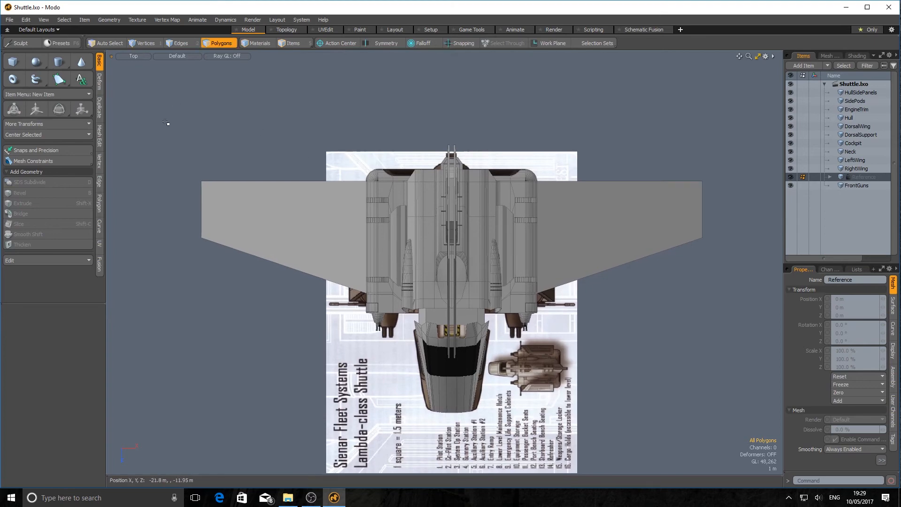
View the shuttle from the Bottom, Back, Front and Right in turn.
{"action": "left_click", "coordinate": [136, 55]}
{"action": "left_click", "coordinate": [137, 64]}
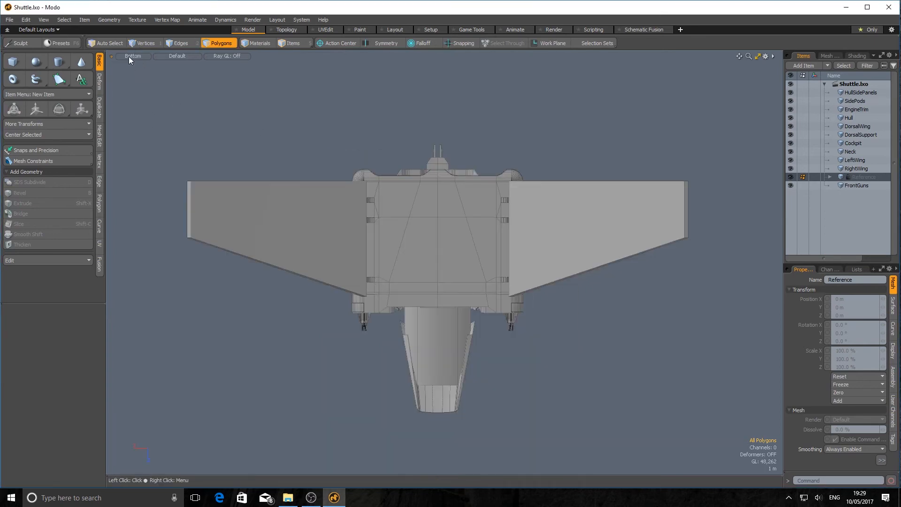
{"action": "left_click", "coordinate": [128, 56]}
{"action": "left_click", "coordinate": [131, 70]}
{"action": "left_click", "coordinate": [130, 56]}
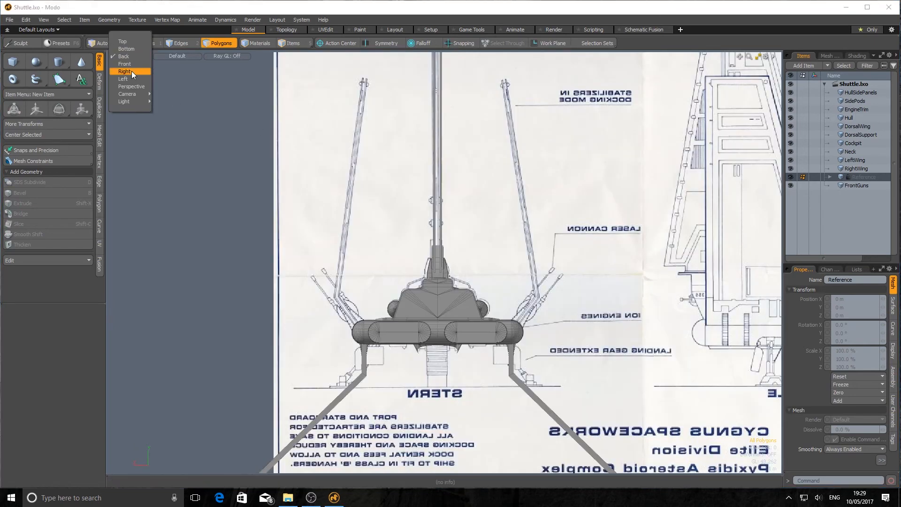
{"action": "left_click", "coordinate": [132, 65]}
{"action": "left_click", "coordinate": [131, 55]}
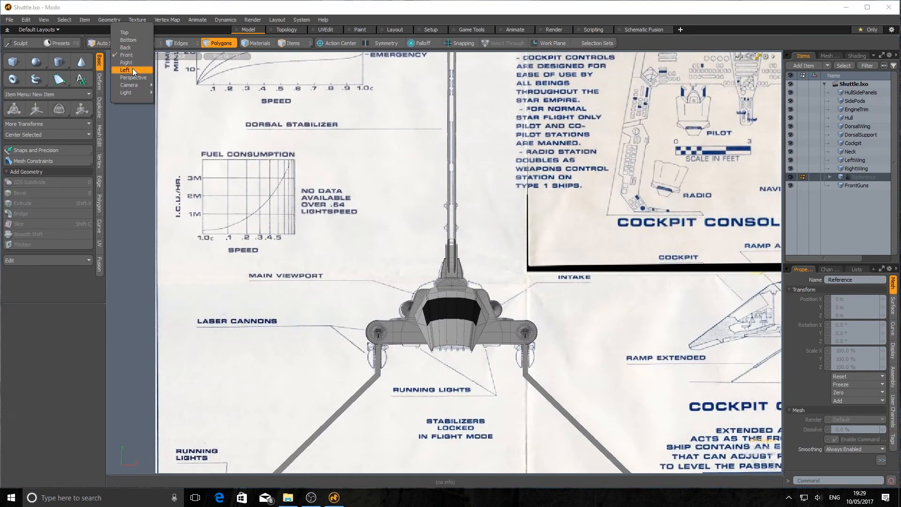
{"action": "left_click", "coordinate": [133, 63]}
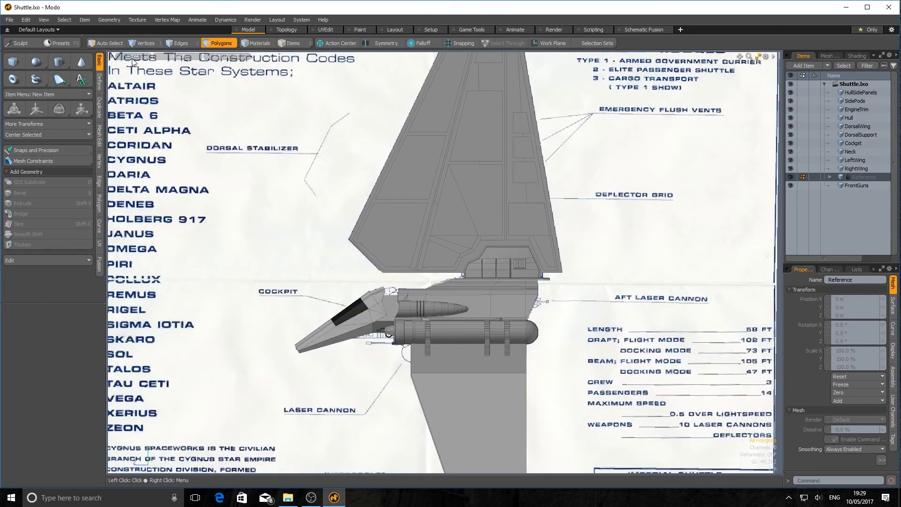
Look at the shuttle through the scene's Camera.
{"action": "left_click", "coordinate": [133, 55]}
{"action": "mouse_move", "coordinate": [132, 77]}
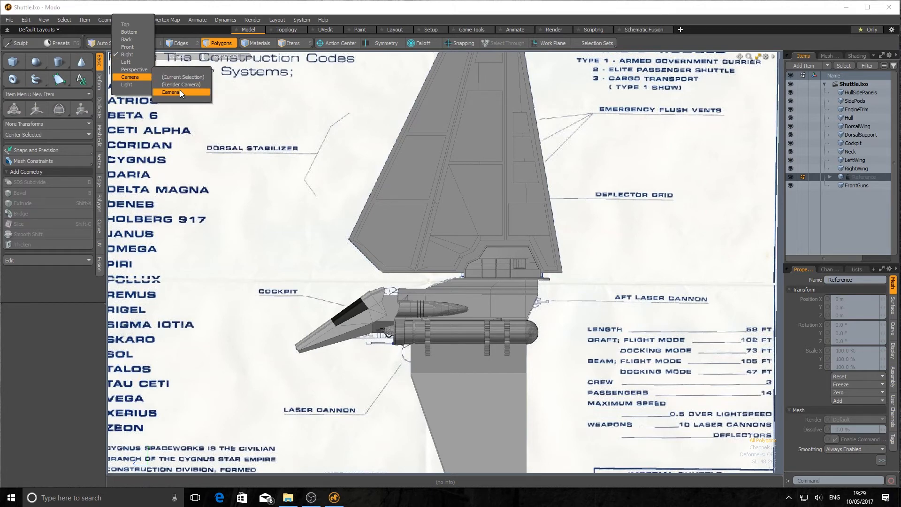
{"action": "left_click", "coordinate": [179, 91]}
Look through the Directional Light and move its view, and return the viewport to Perspective.
{"action": "left_click", "coordinate": [138, 57]}
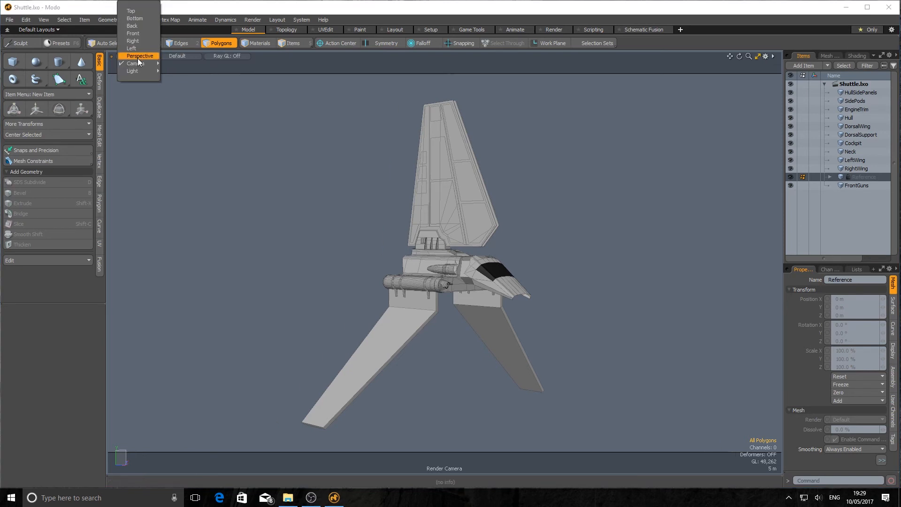
{"action": "mouse_move", "coordinate": [139, 70]}
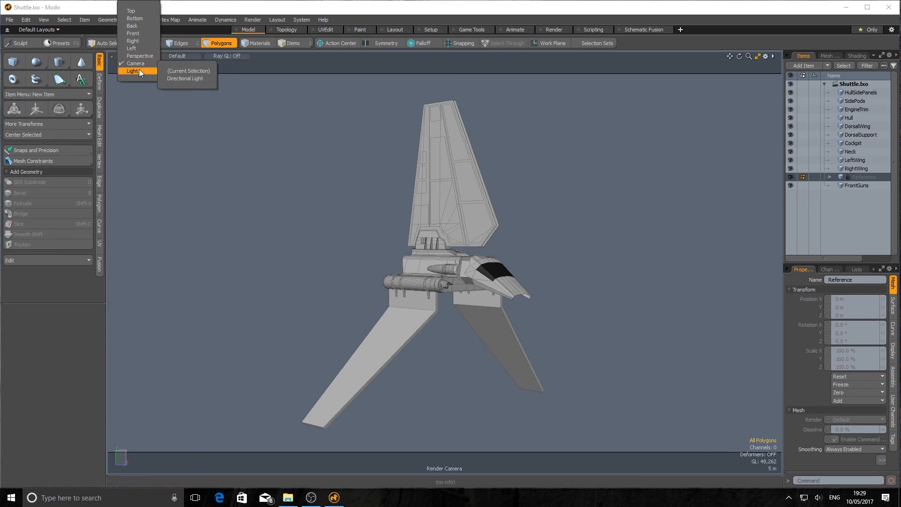
{"action": "left_click", "coordinate": [182, 72]}
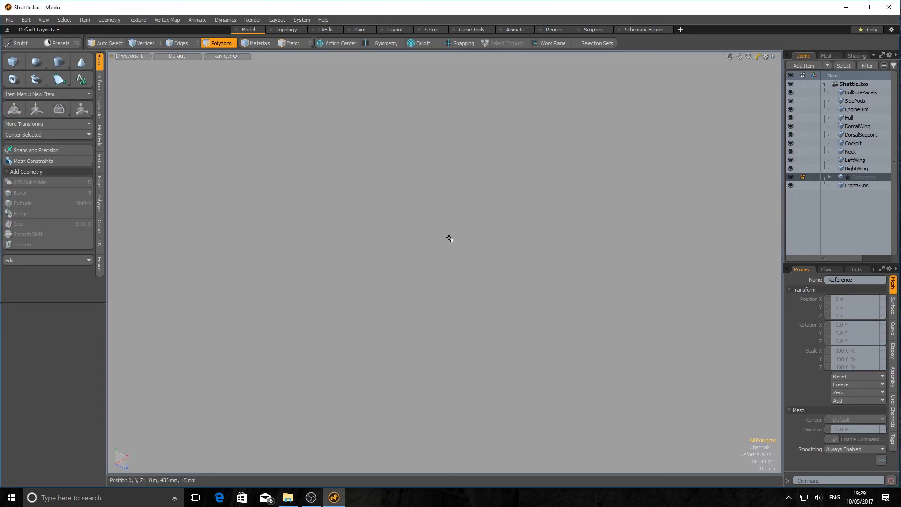
{"action": "left_click_drag", "start_coordinate": [452, 239], "coordinate": [386, 211], "text": "ctrl+alt"}
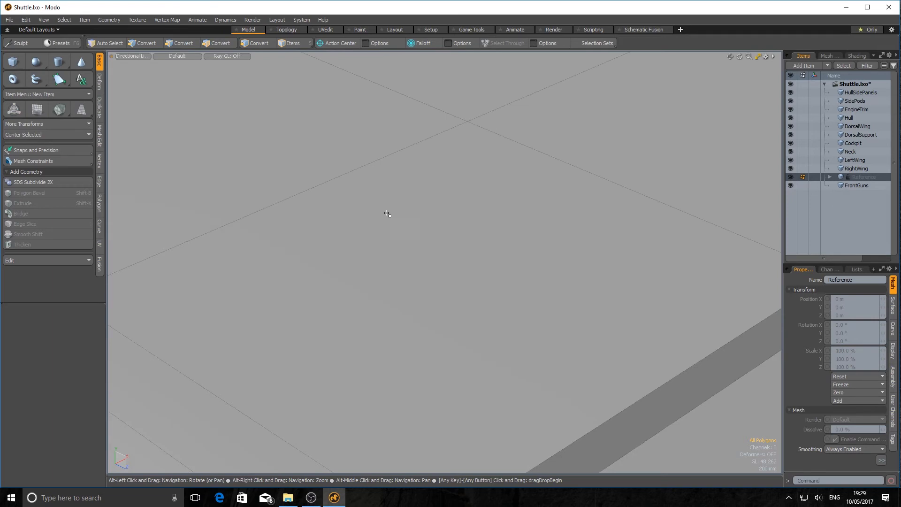
{"action": "left_click", "coordinate": [131, 57]}
{"action": "left_click", "coordinate": [130, 41]}
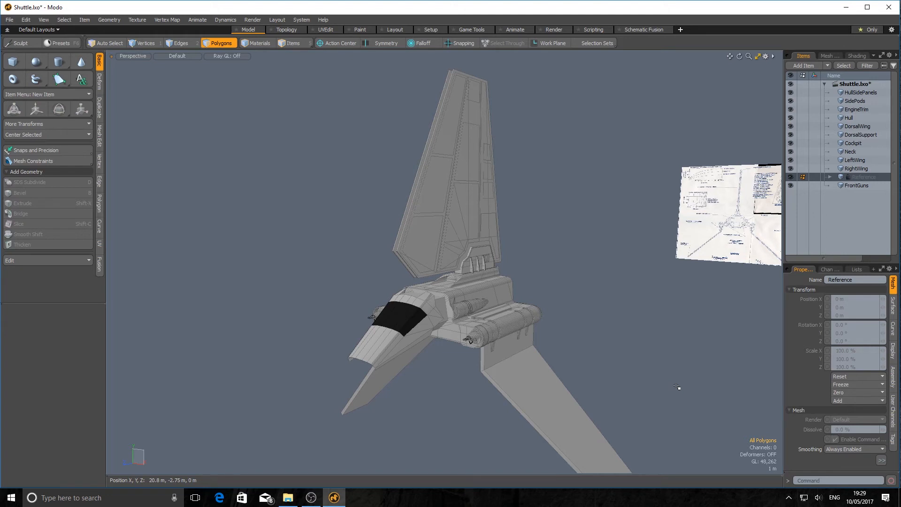
Restore the four-viewport display and change the Left viewport to the Top view.
{"action": "left_click", "coordinate": [759, 56]}
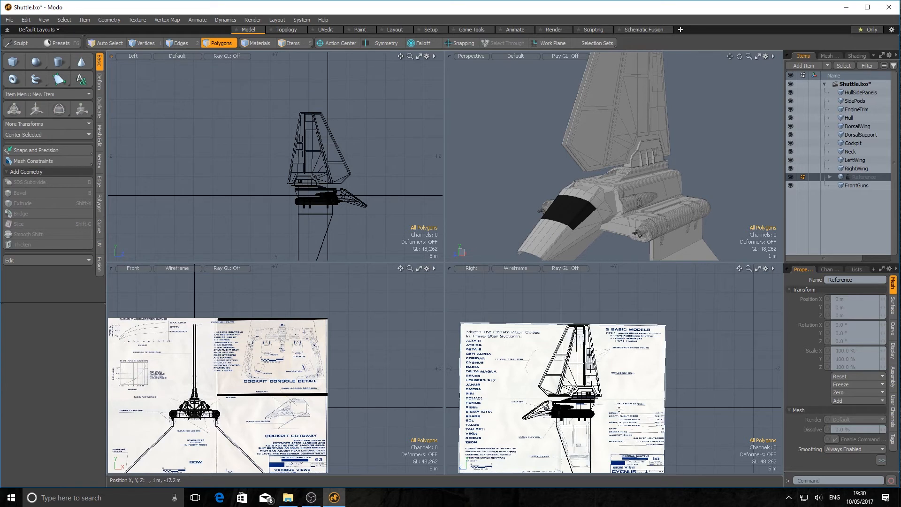
{"action": "left_click", "coordinate": [136, 56]}
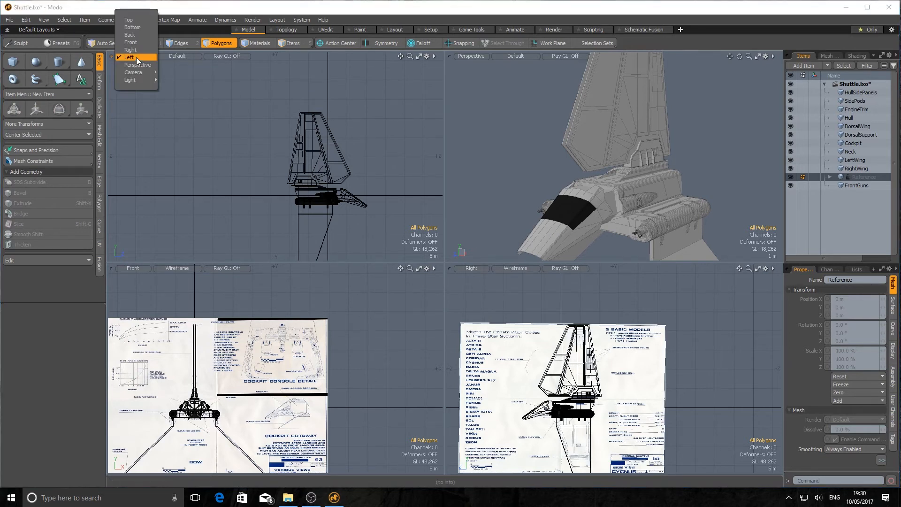
{"action": "left_click", "coordinate": [132, 20]}
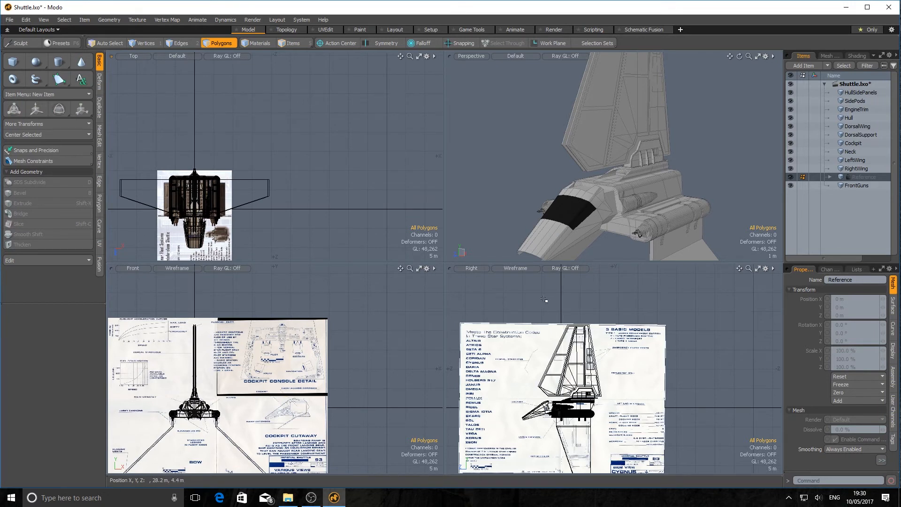
Change the Right wireframe viewport to Left and then to Perspective, and orbit the shuttle there.
{"action": "left_click", "coordinate": [474, 269]}
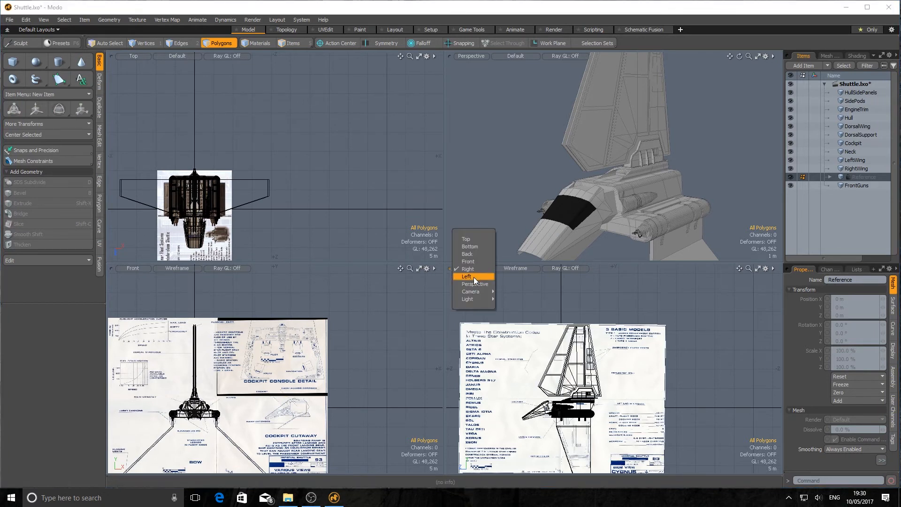
{"action": "left_click", "coordinate": [475, 277]}
{"action": "left_click", "coordinate": [476, 268]}
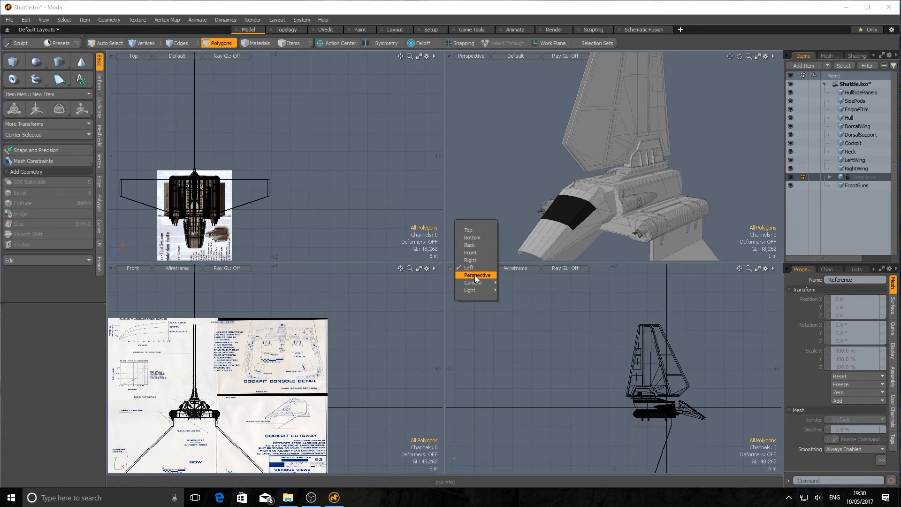
{"action": "left_click", "coordinate": [475, 275]}
{"action": "left_click_drag", "start_coordinate": [739, 339], "coordinate": [500, 222], "text": "alt"}
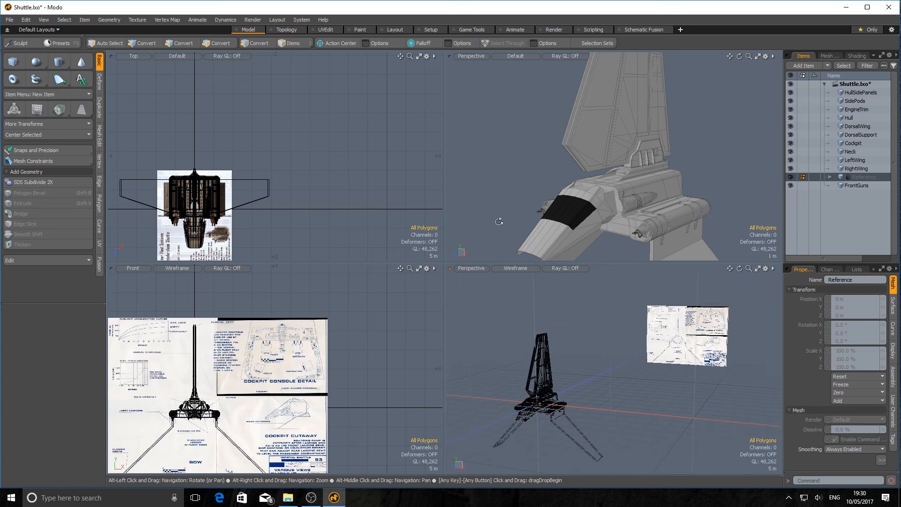
Change the wireframe Perspective viewport to Top, to Bottom and finally to the Right view.
{"action": "left_click", "coordinate": [471, 268]}
{"action": "left_click", "coordinate": [472, 225]}
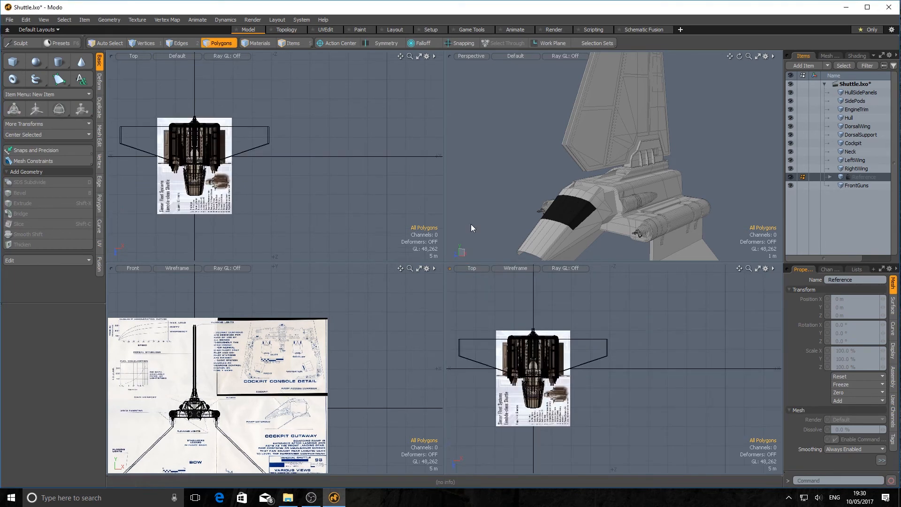
{"action": "left_click", "coordinate": [472, 268]}
{"action": "left_click", "coordinate": [475, 277]}
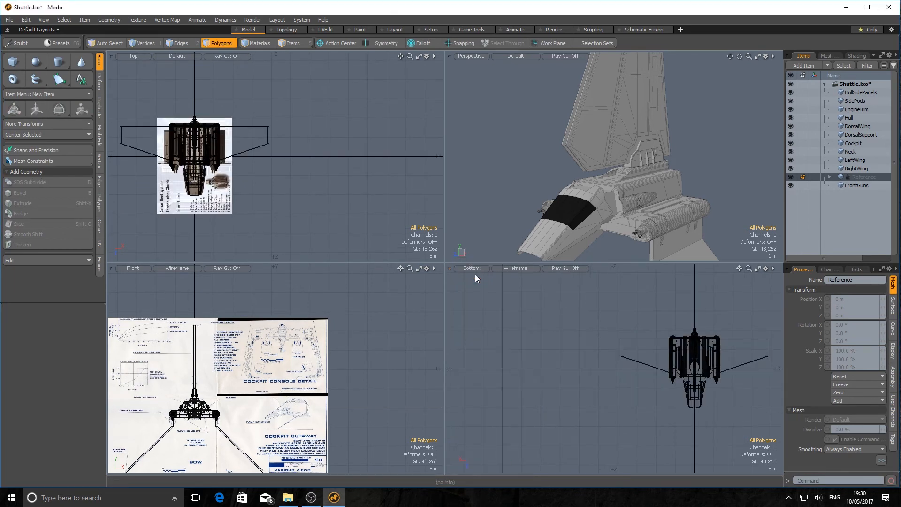
{"action": "left_click", "coordinate": [475, 269]}
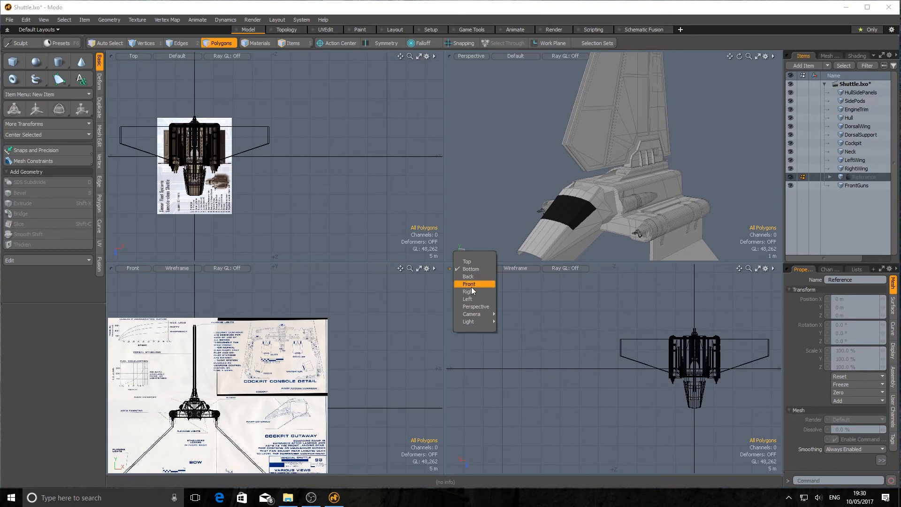
{"action": "left_click", "coordinate": [472, 291]}
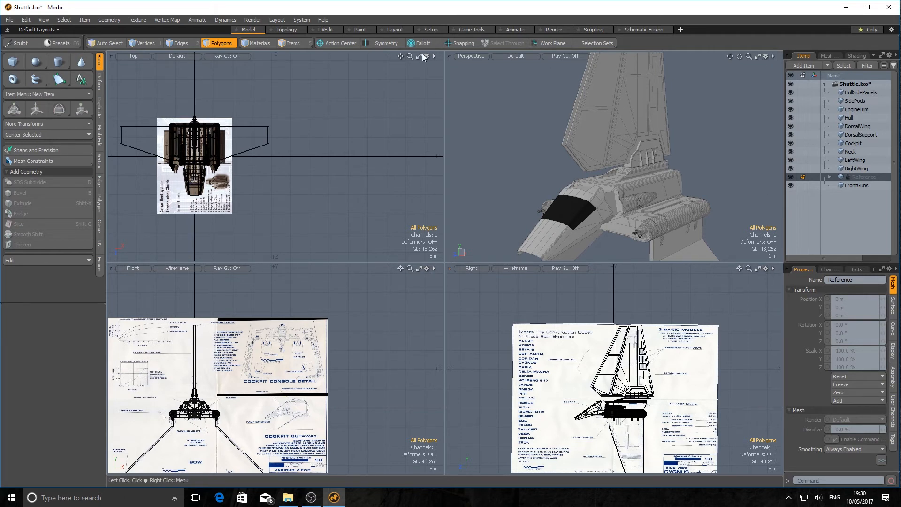
Maximize and restore the Front viewport, and maximize the Right viewport for a closer look at the shuttle's side.
{"action": "left_click", "coordinate": [418, 269]}
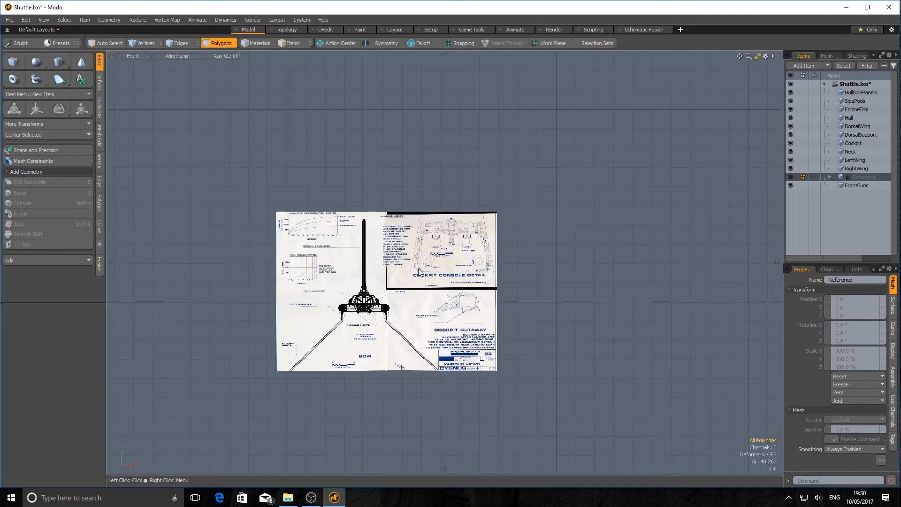
{"action": "left_click", "coordinate": [757, 57]}
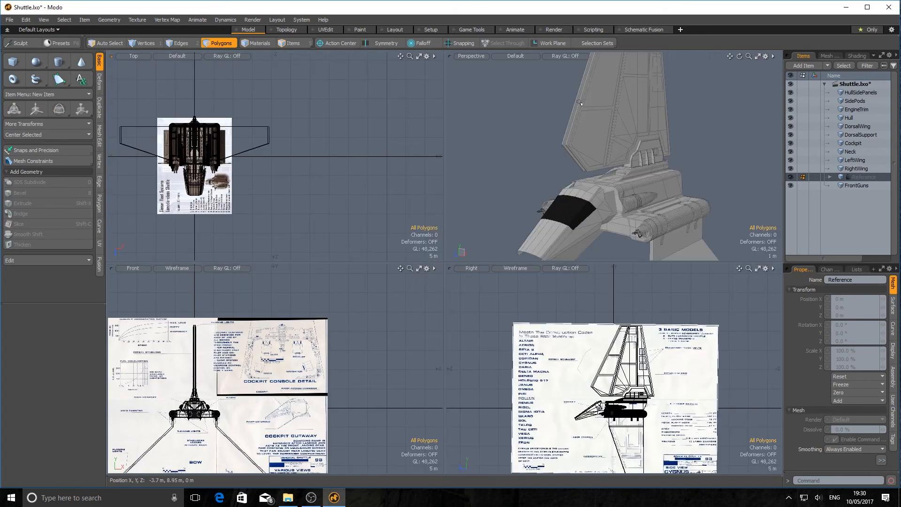
{"action": "left_click", "coordinate": [758, 268]}
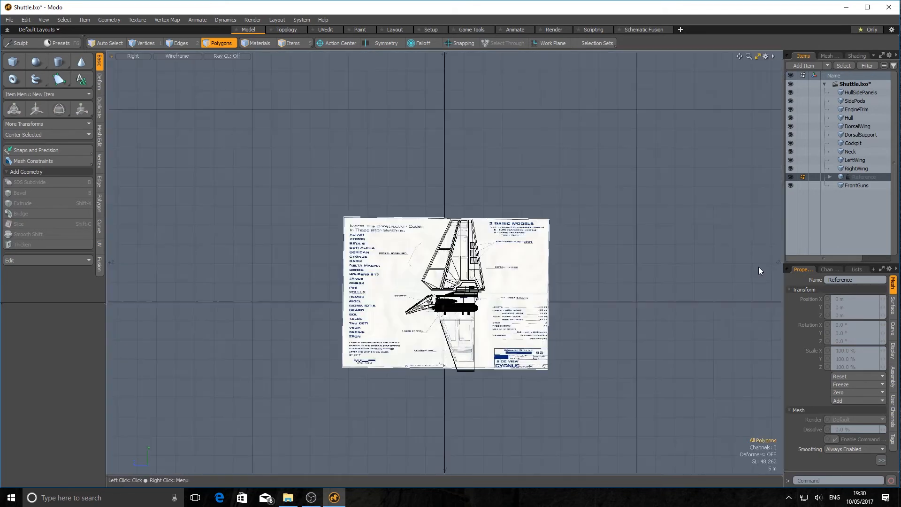
{"action": "right_click_drag", "start_coordinate": [428, 284], "coordinate": [544, 283], "text": "alt"}
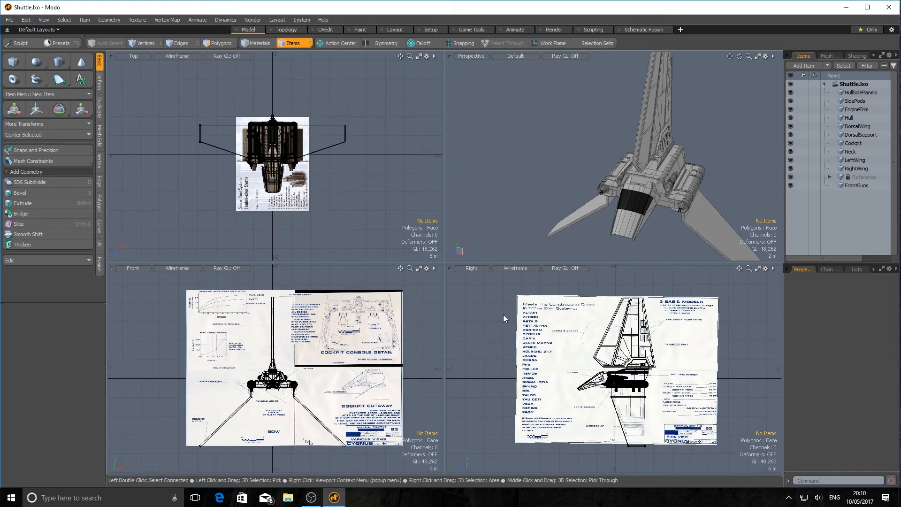
Hide the grid in the Top viewport by setting Show Grid to Never.
{"action": "left_click", "coordinate": [427, 57]}
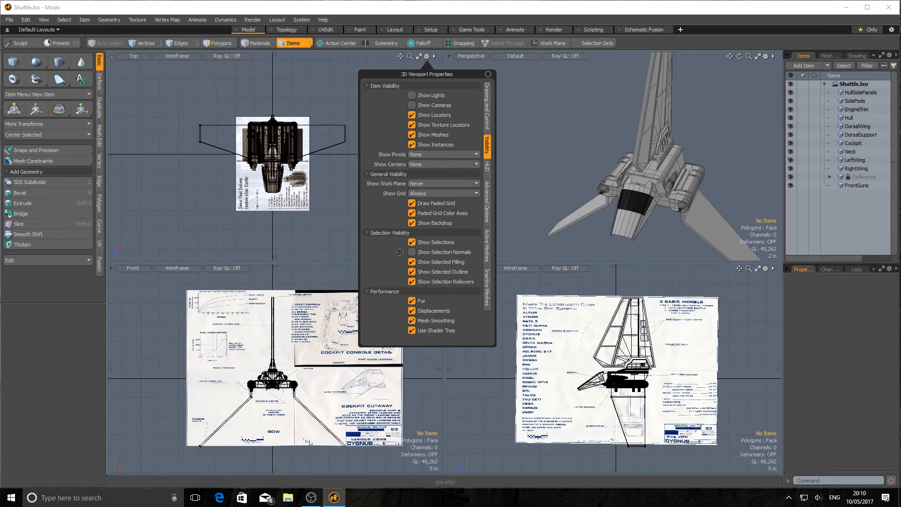
{"action": "left_click", "coordinate": [477, 194]}
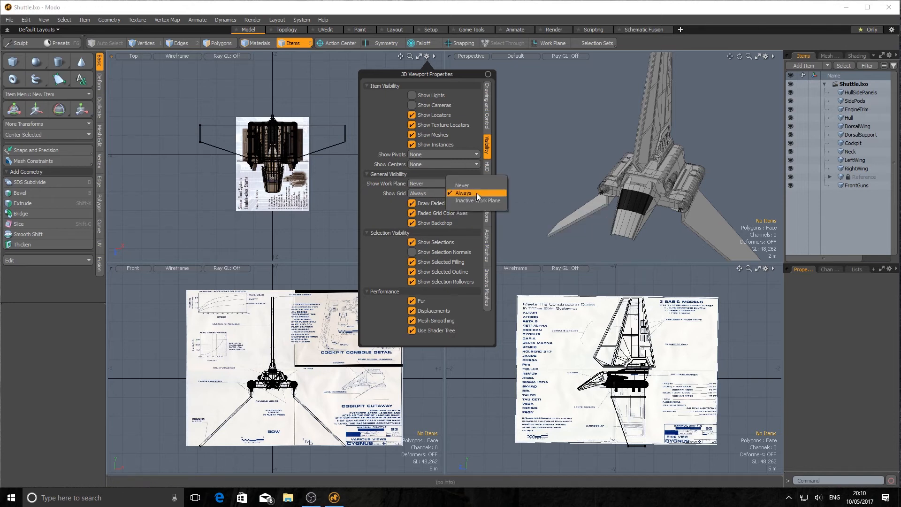
{"action": "left_click", "coordinate": [473, 186]}
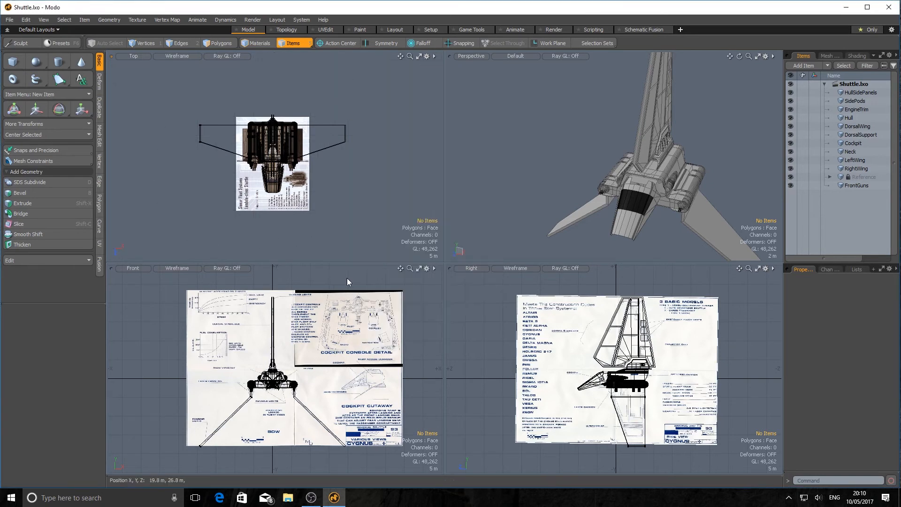
Set both Show Grid and Show Work Plane to Never for the Front viewport.
{"action": "left_click", "coordinate": [425, 268]}
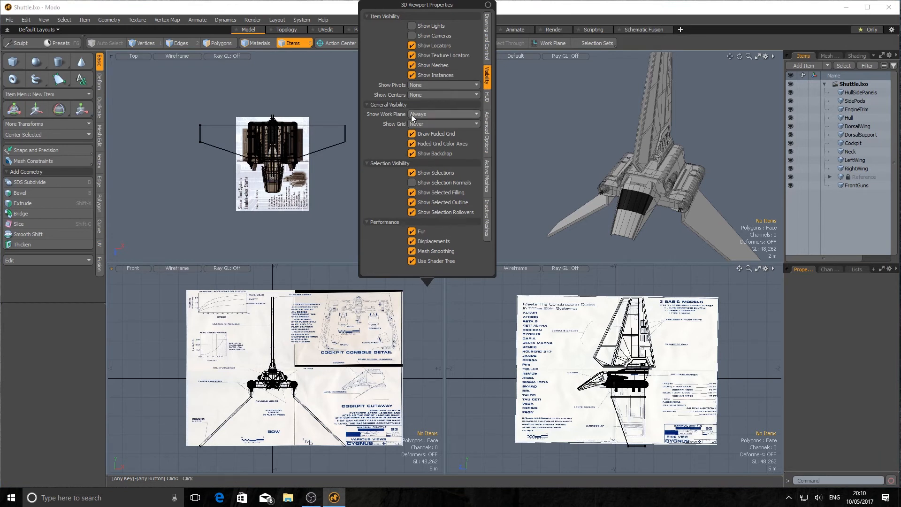
{"action": "left_click", "coordinate": [421, 122]}
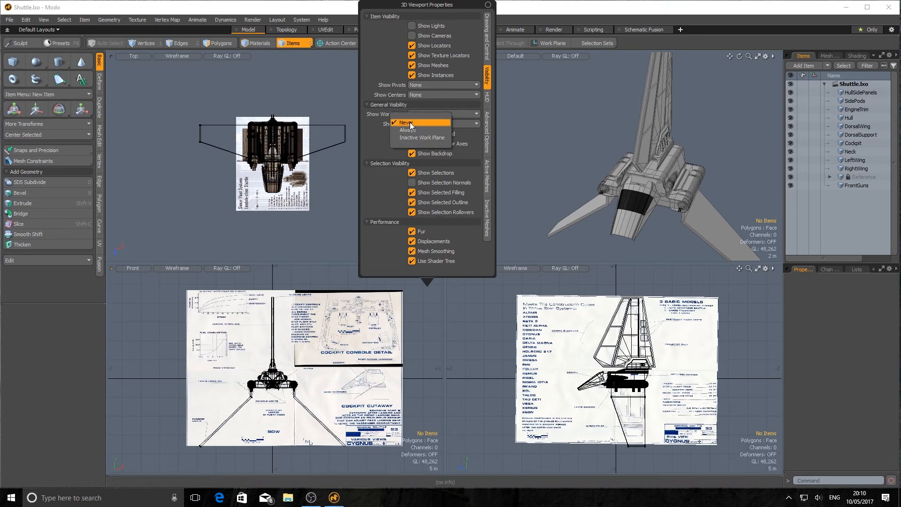
{"action": "left_click", "coordinate": [417, 122]}
{"action": "left_click", "coordinate": [425, 115]}
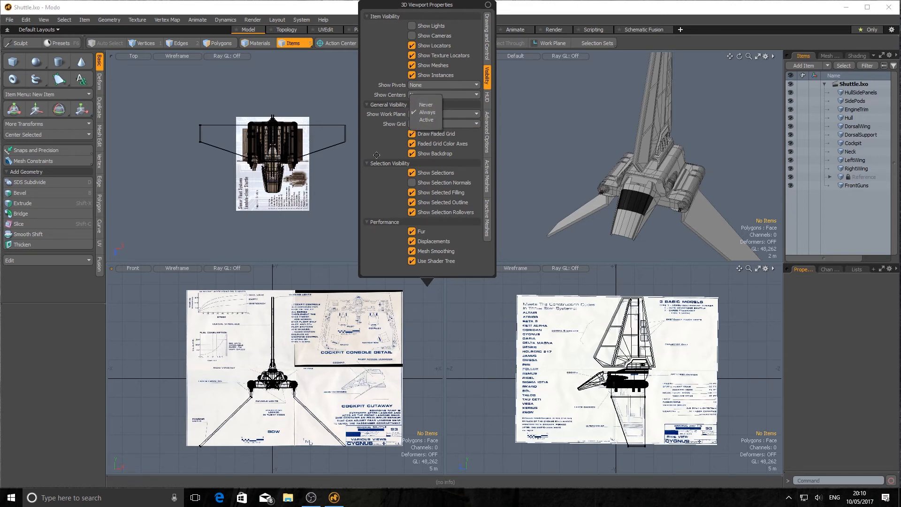
{"action": "left_click", "coordinate": [425, 105]}
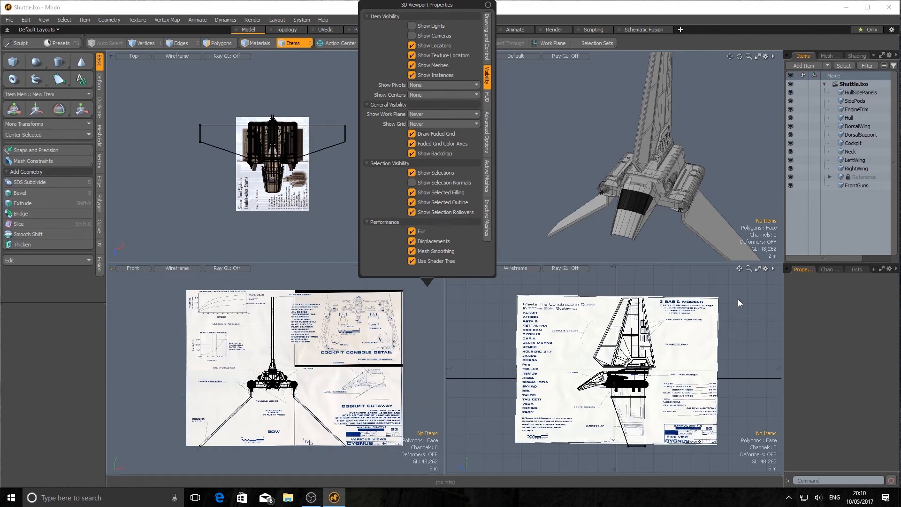
Set Show Grid to Never for the Right viewport and close its viewport properties.
{"action": "left_click", "coordinate": [765, 269]}
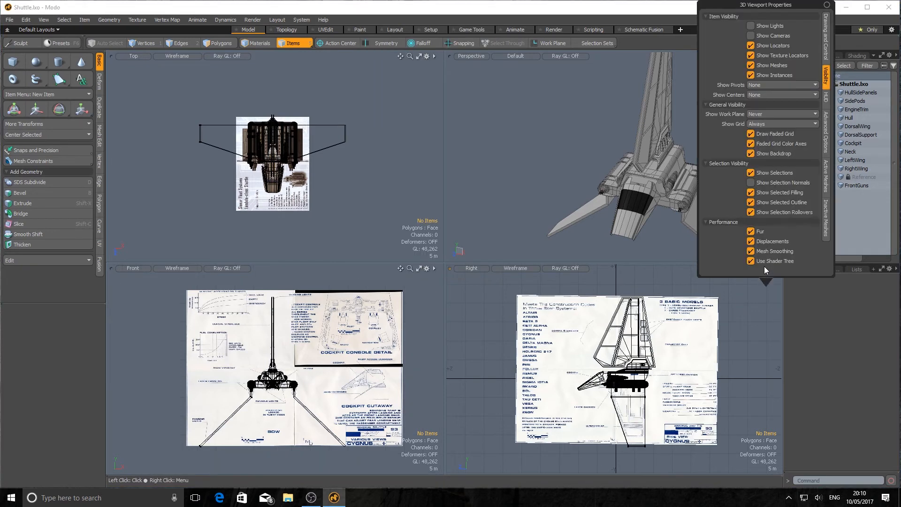
{"action": "left_click", "coordinate": [772, 123]}
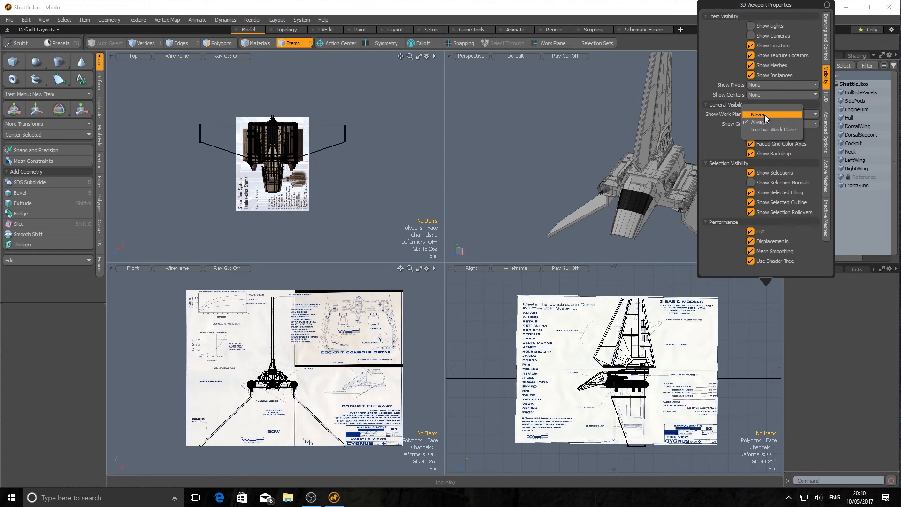
{"action": "left_click", "coordinate": [765, 115]}
{"action": "left_click", "coordinate": [362, 189]}
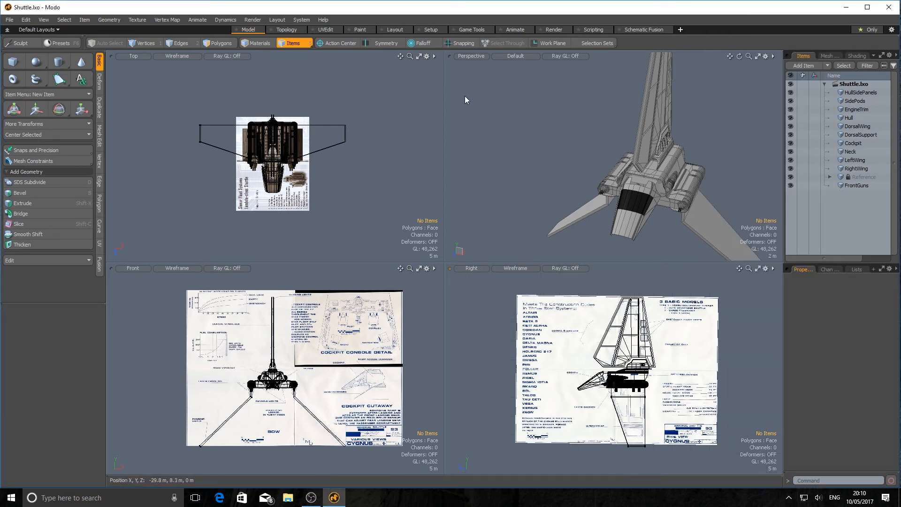
Compare the Active Meshes and Inactive Meshes settings in the Top viewport's properties.
{"action": "left_click", "coordinate": [427, 56]}
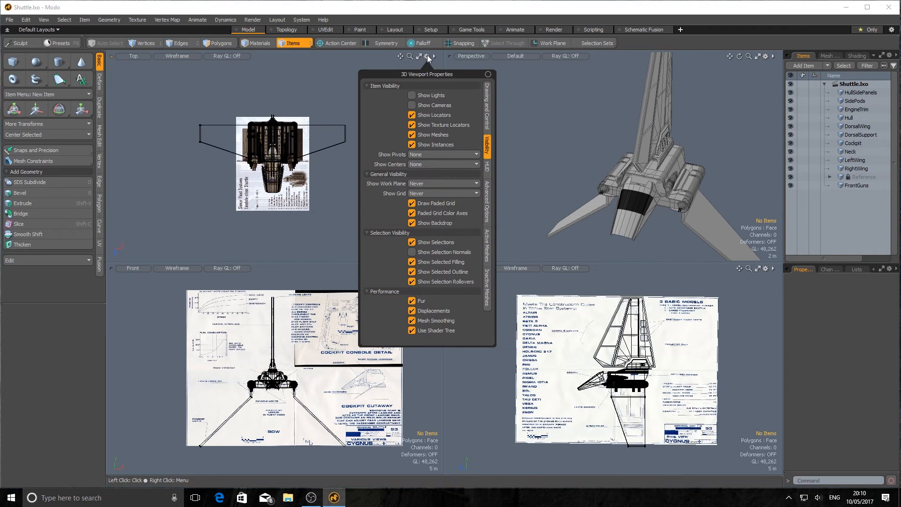
{"action": "left_click", "coordinate": [488, 254]}
{"action": "left_click", "coordinate": [488, 287]}
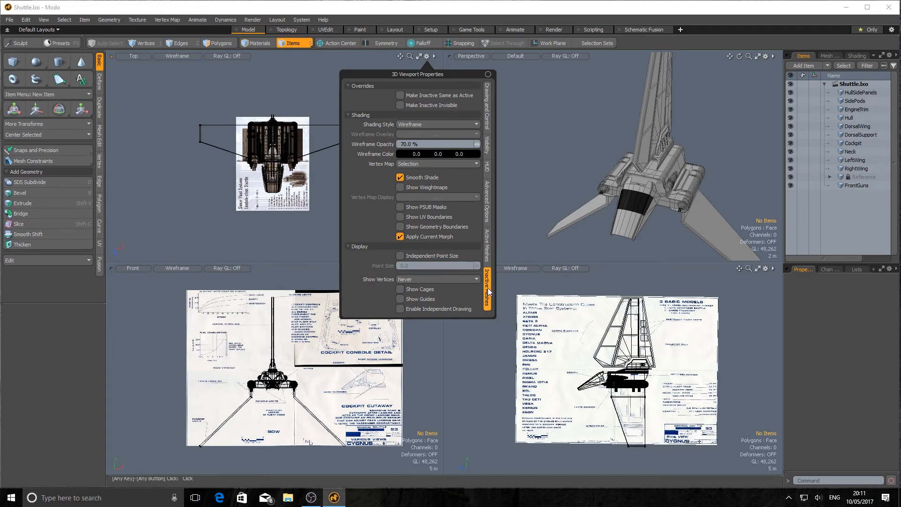
{"action": "left_click", "coordinate": [487, 245]}
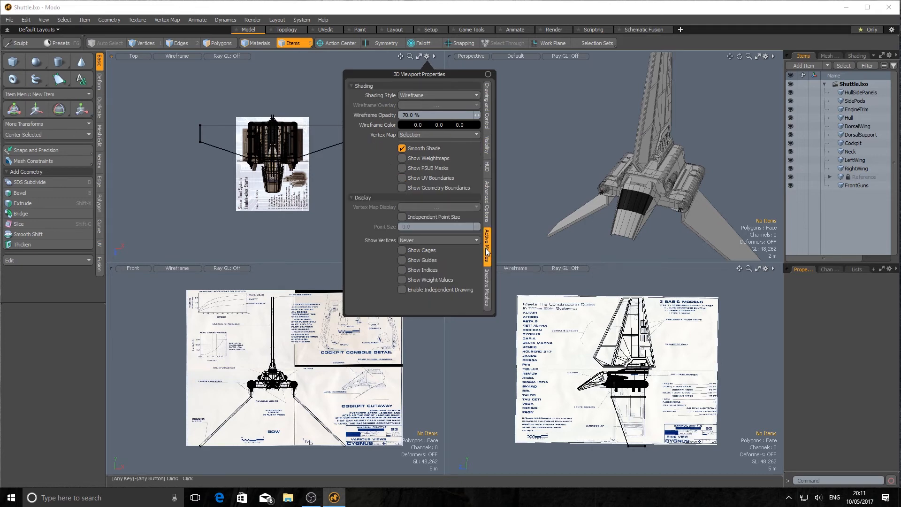
{"action": "left_click", "coordinate": [488, 286]}
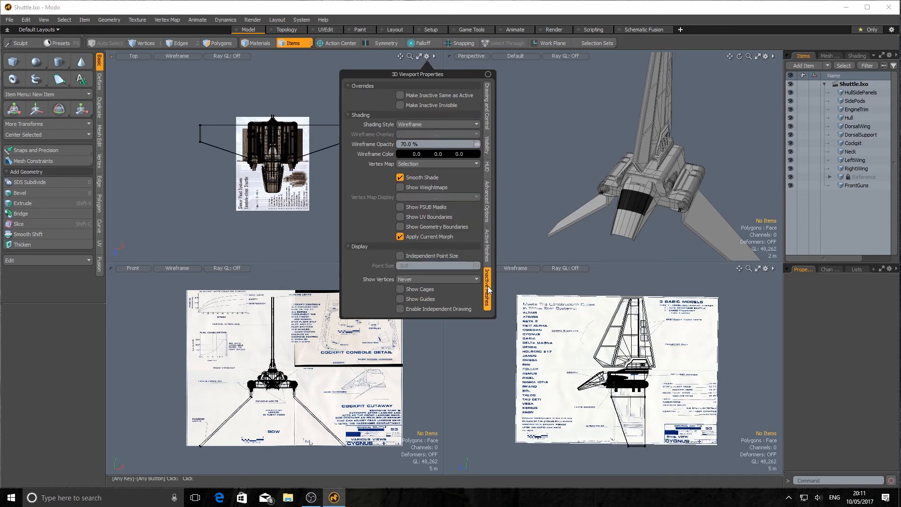
Set the active meshes' shading style to Default in the Top viewport and check the effect on individual shuttle parts.
{"action": "left_click", "coordinate": [488, 243]}
{"action": "left_click", "coordinate": [452, 94]}
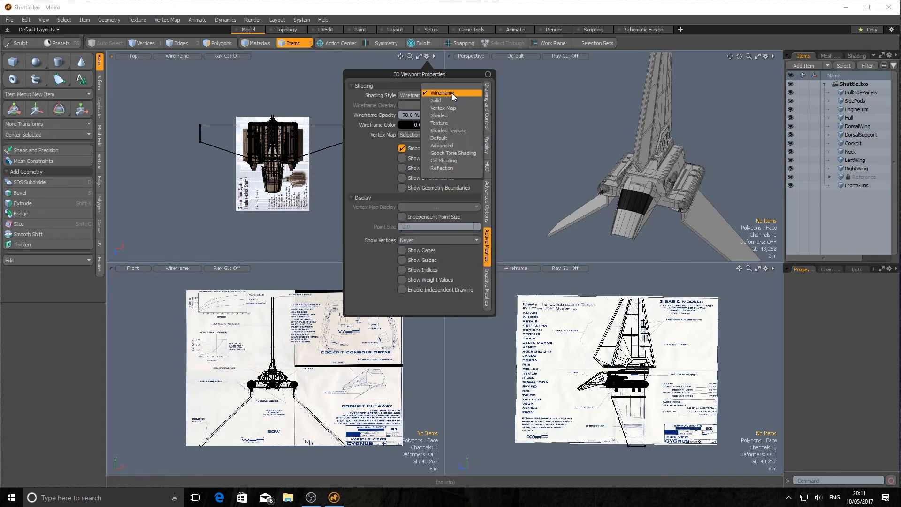
{"action": "left_click", "coordinate": [443, 139]}
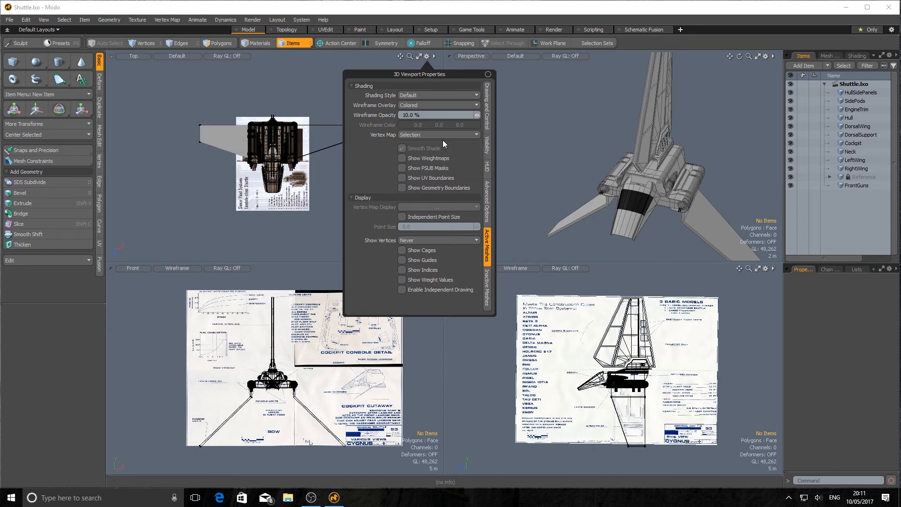
{"action": "left_click", "coordinate": [190, 181]}
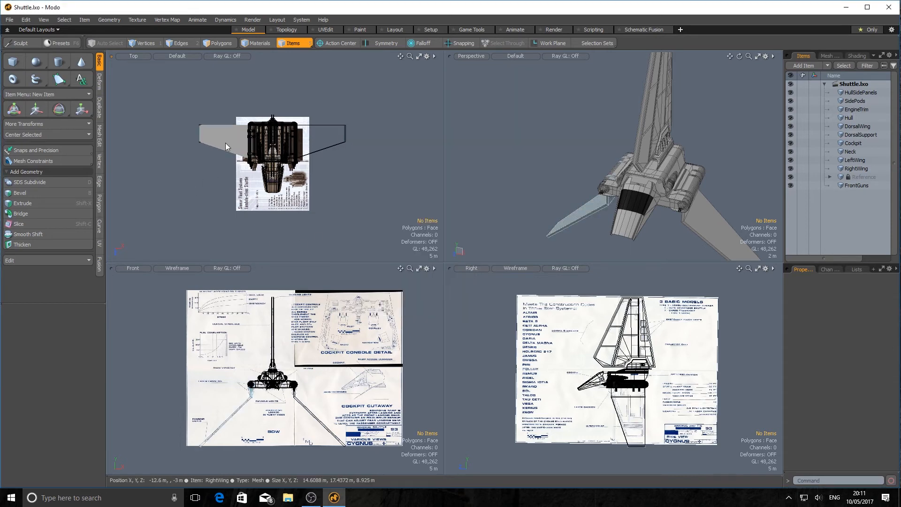
{"action": "left_click", "coordinate": [273, 188]}
{"action": "left_click", "coordinate": [346, 201]}
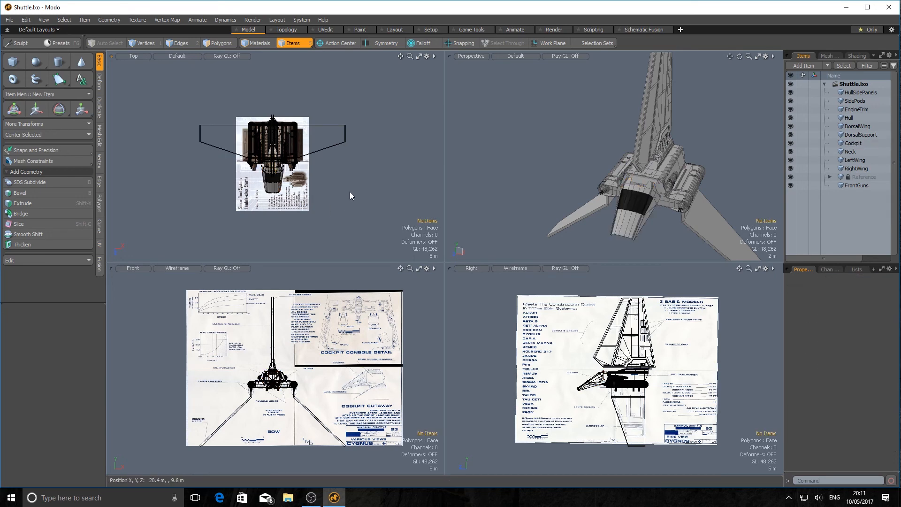
Examine the shaded cockpit up close and return the Top viewport to Wireframe shading.
{"action": "key", "text": "a"}
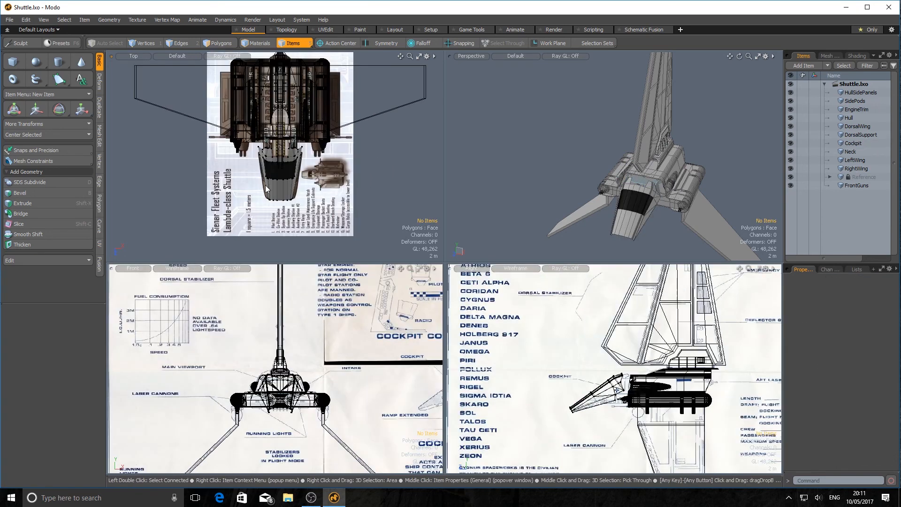
{"action": "key", "text": "a"}
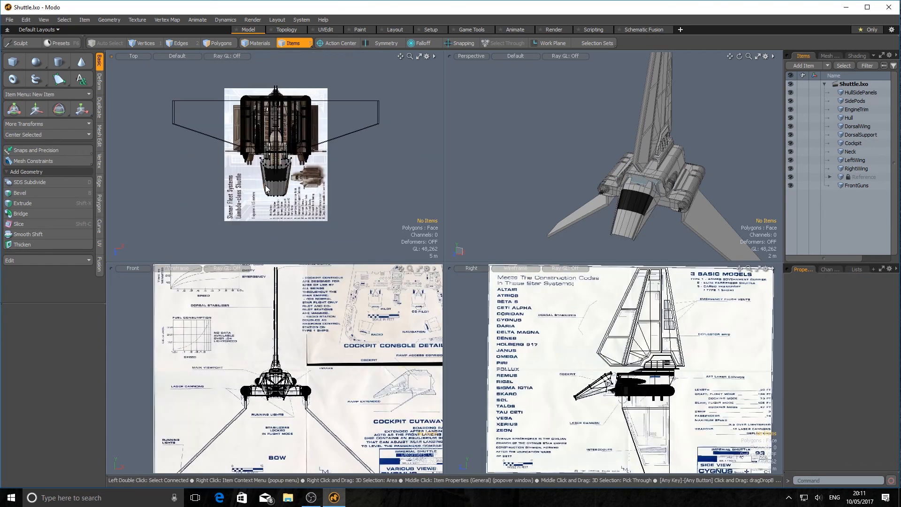
{"action": "left_click", "coordinate": [179, 56]}
{"action": "left_click", "coordinate": [172, 69]}
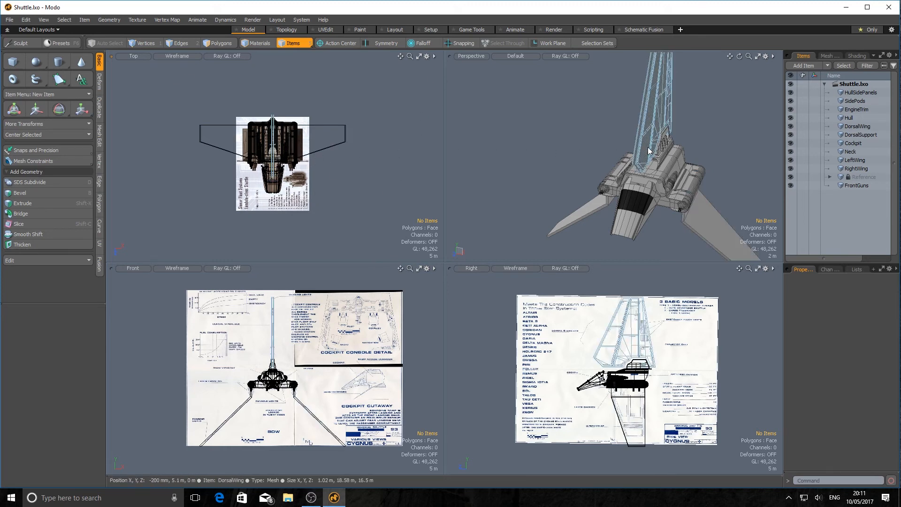
Enable Make Inactive Same as Active for the Top viewport's inactive meshes.
{"action": "left_click", "coordinate": [426, 56]}
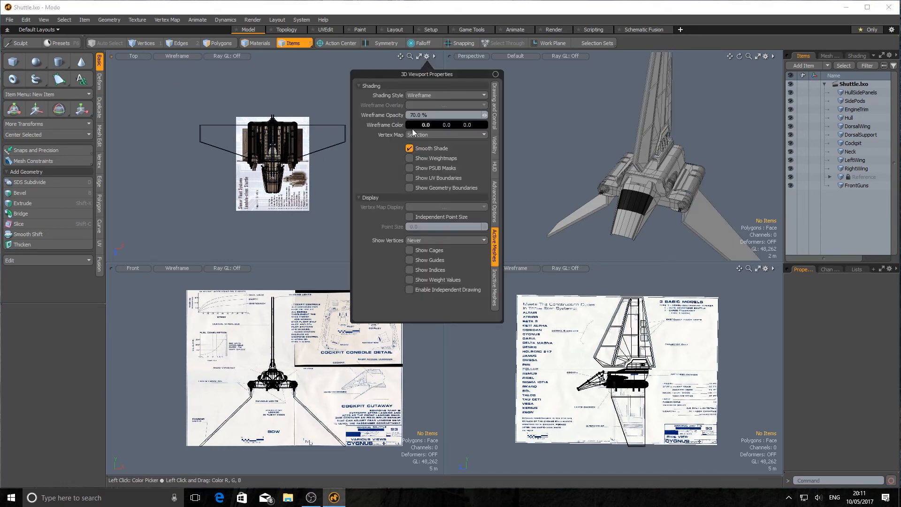
{"action": "left_click", "coordinate": [494, 287]}
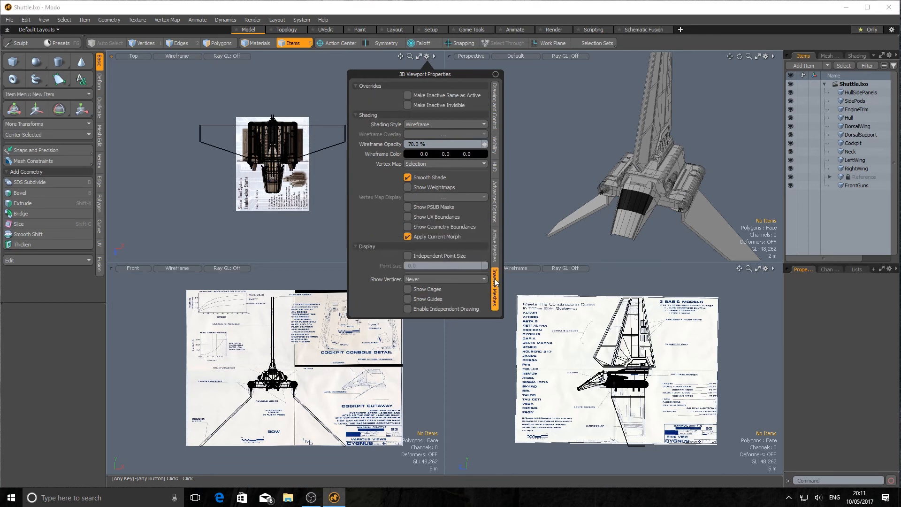
{"action": "left_click", "coordinate": [407, 95]}
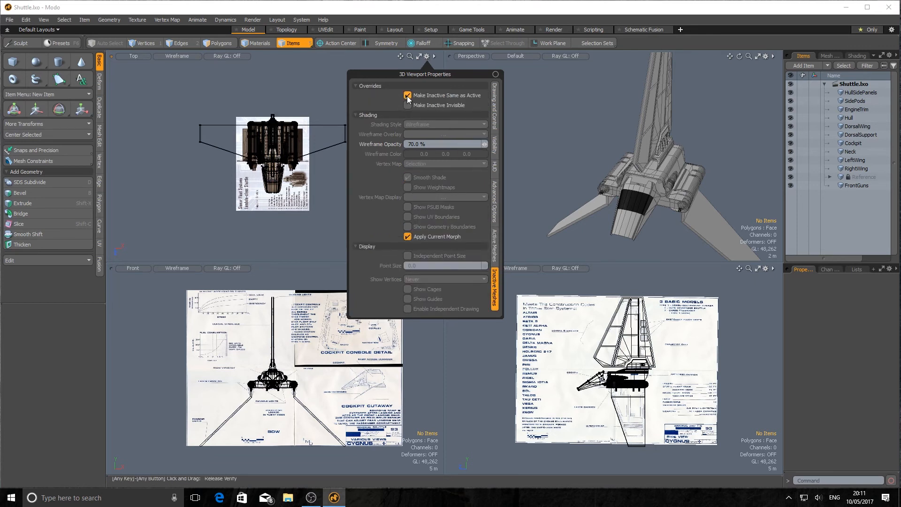
Change the Top viewport's shading style to Default.
{"action": "left_click", "coordinate": [178, 53]}
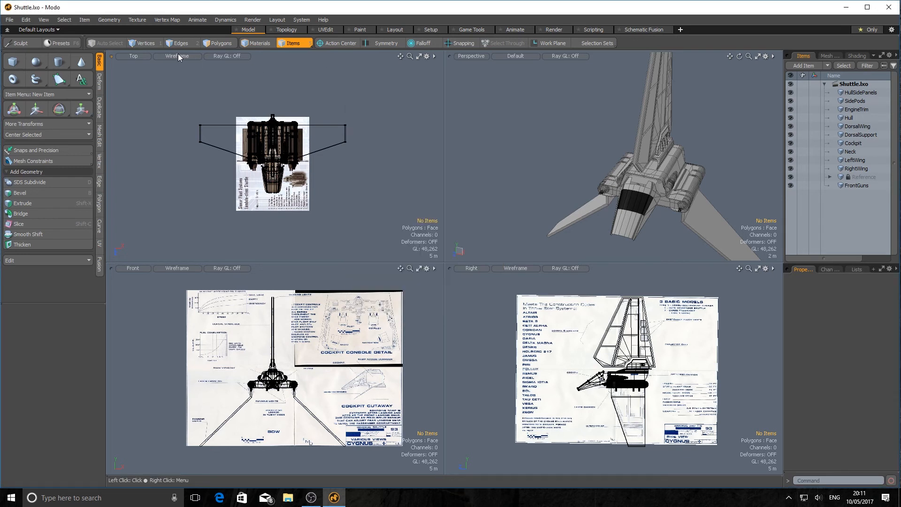
{"action": "left_click", "coordinate": [178, 54]}
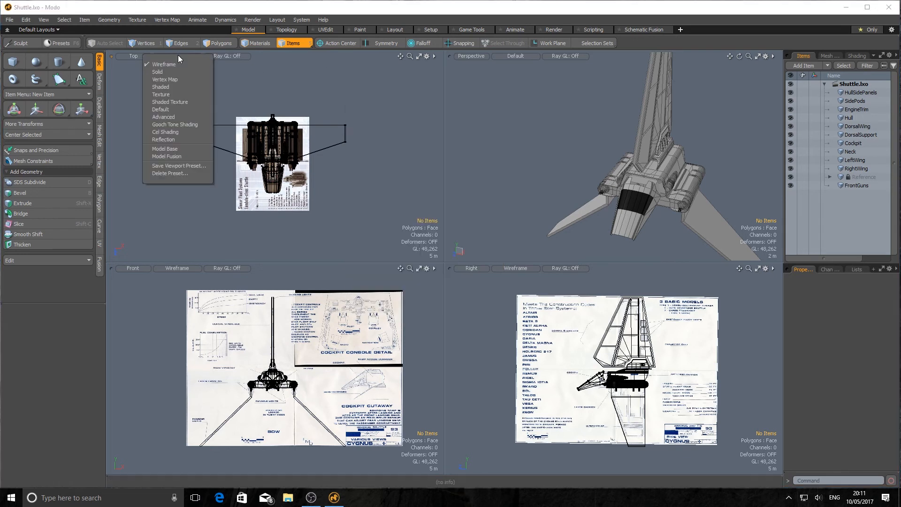
{"action": "left_click", "coordinate": [176, 109]}
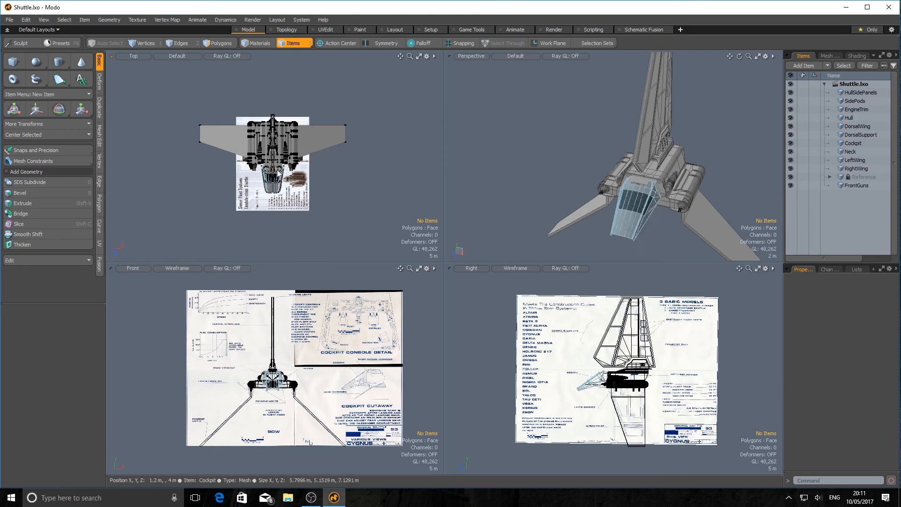
Zoom in and select the hull side panels, cockpit, hull and side pods in turn to check their highlighting across the viewports.
{"action": "scroll", "coordinate": [241, 173], "scroll_direction": "up", "scroll_amount": 3}
{"action": "left_click", "coordinate": [372, 110]}
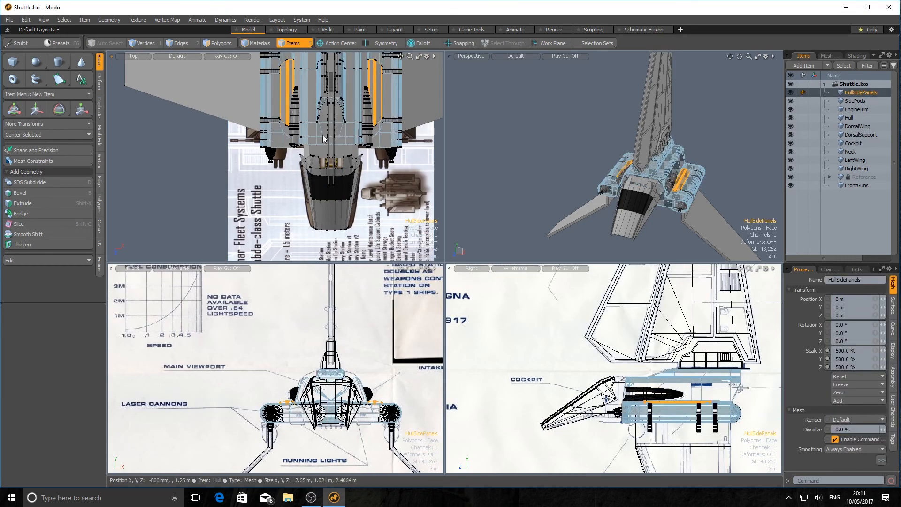
{"action": "left_click", "coordinate": [323, 196]}
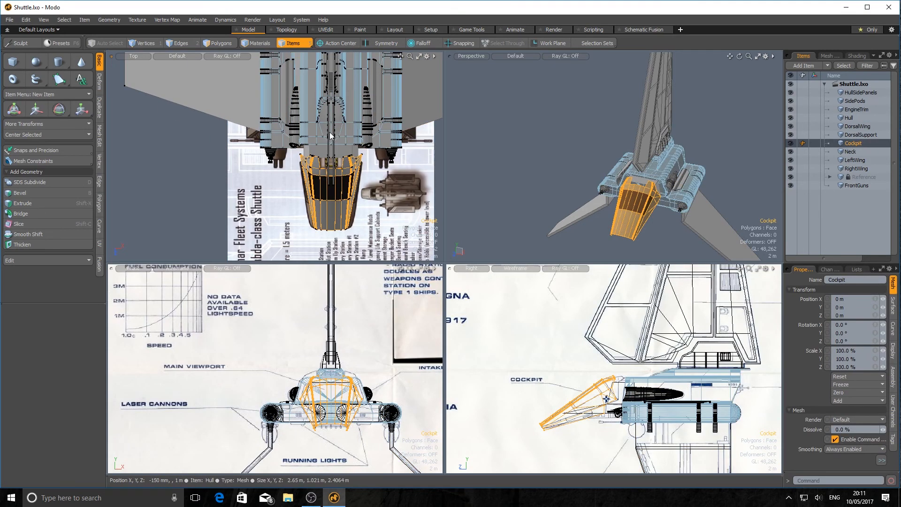
{"action": "left_click", "coordinate": [291, 111]}
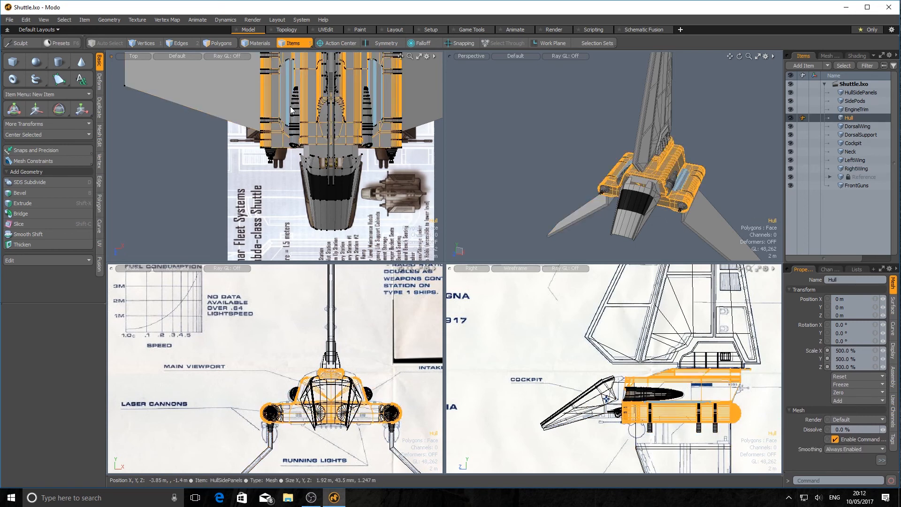
{"action": "left_click", "coordinate": [367, 115]}
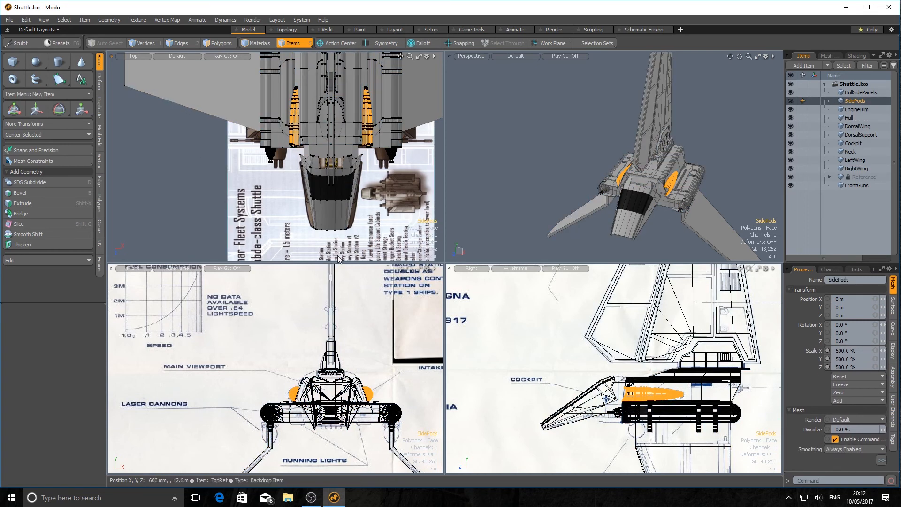
Disable Make Inactive Same as Active for the Top viewport, set its active meshes' shading style to Wireframe, and deselect all items.
{"action": "left_click", "coordinate": [426, 56]}
{"action": "left_click", "coordinate": [410, 96]}
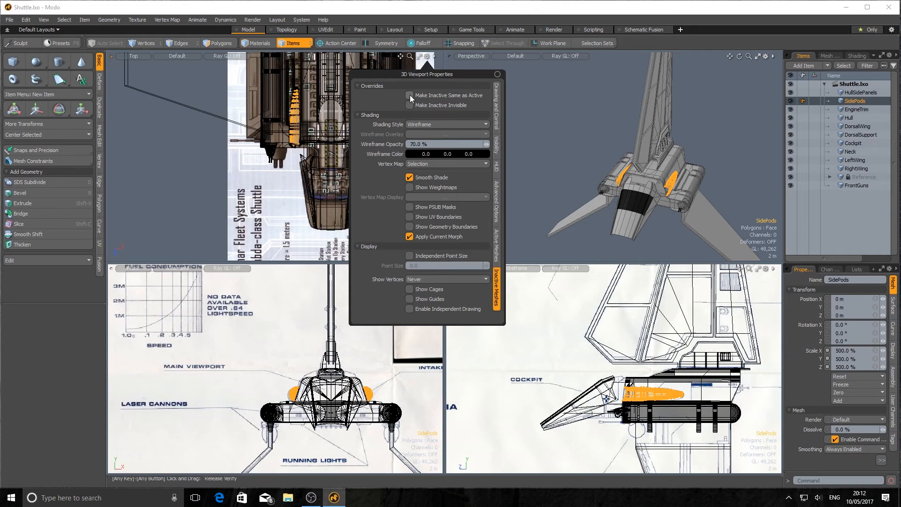
{"action": "left_click", "coordinate": [496, 247]}
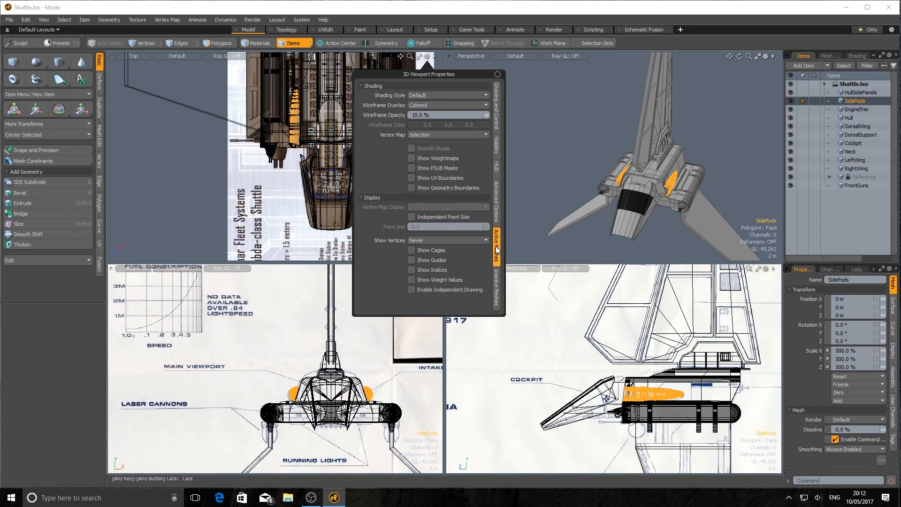
{"action": "left_click", "coordinate": [426, 95]}
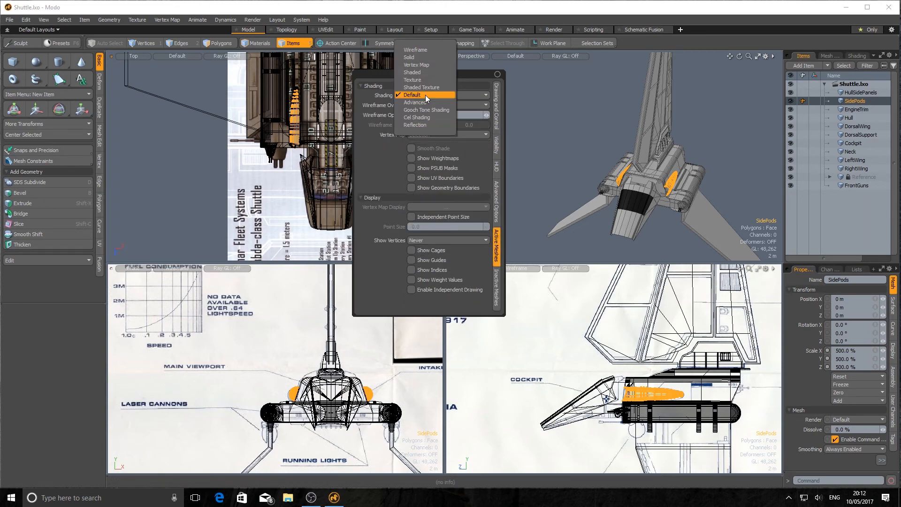
{"action": "left_click", "coordinate": [418, 50]}
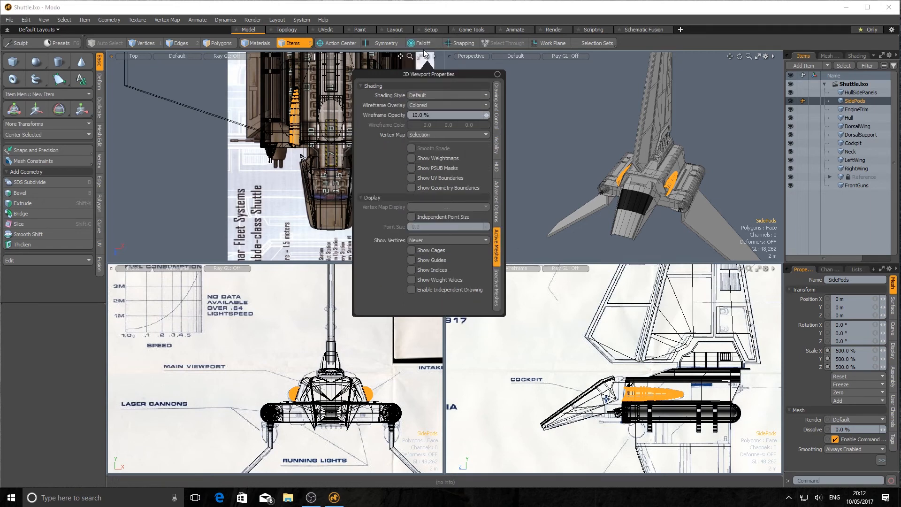
{"action": "left_click", "coordinate": [213, 185]}
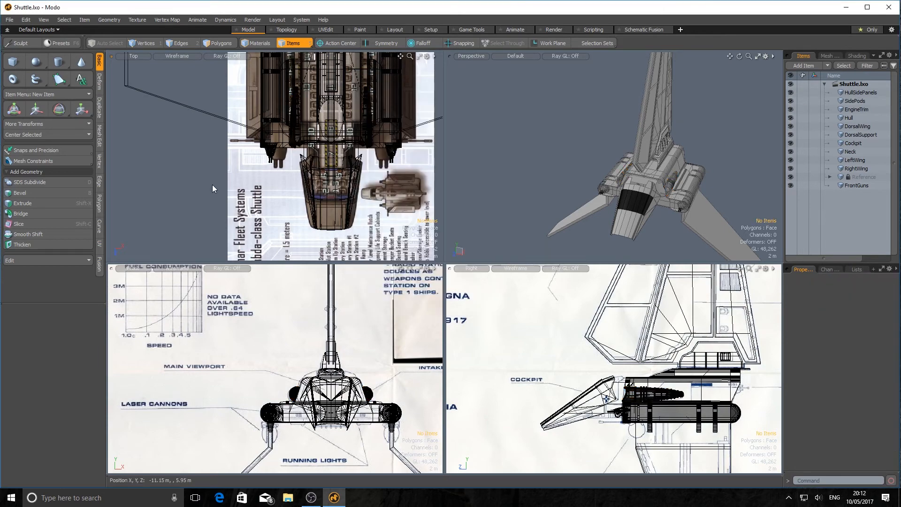
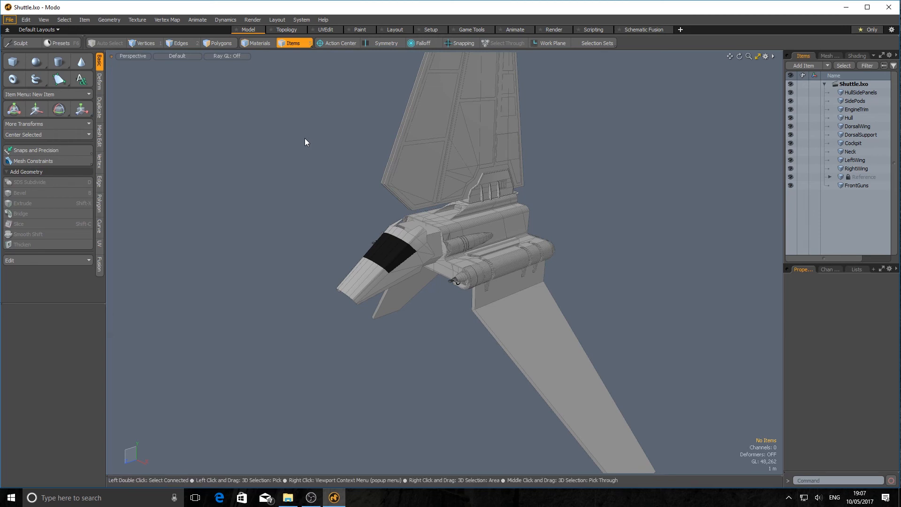
Review the mouse input presets in the Remapping preferences, choose Maya navigation, and try it by orbiting the shuttle.
{"action": "left_click", "coordinate": [301, 19]}
{"action": "left_click", "coordinate": [310, 29]}
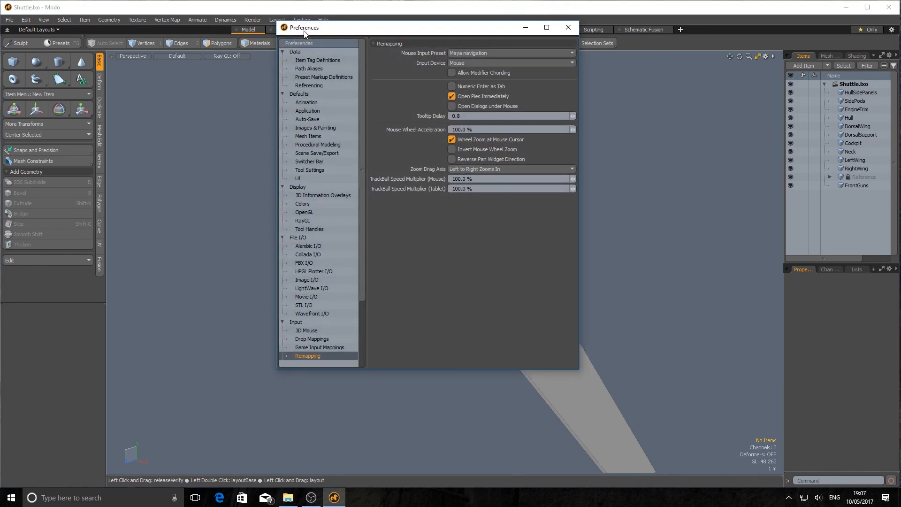
{"action": "left_click", "coordinate": [294, 323]}
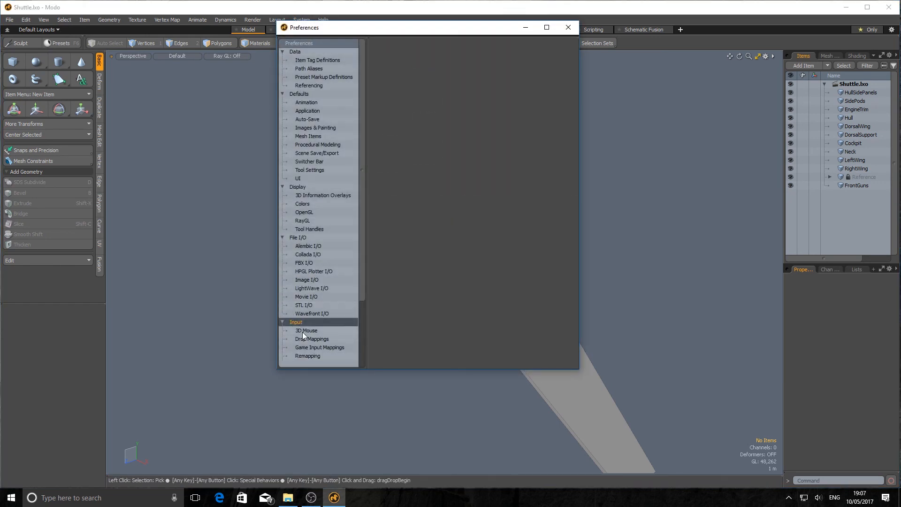
{"action": "left_click", "coordinate": [308, 357]}
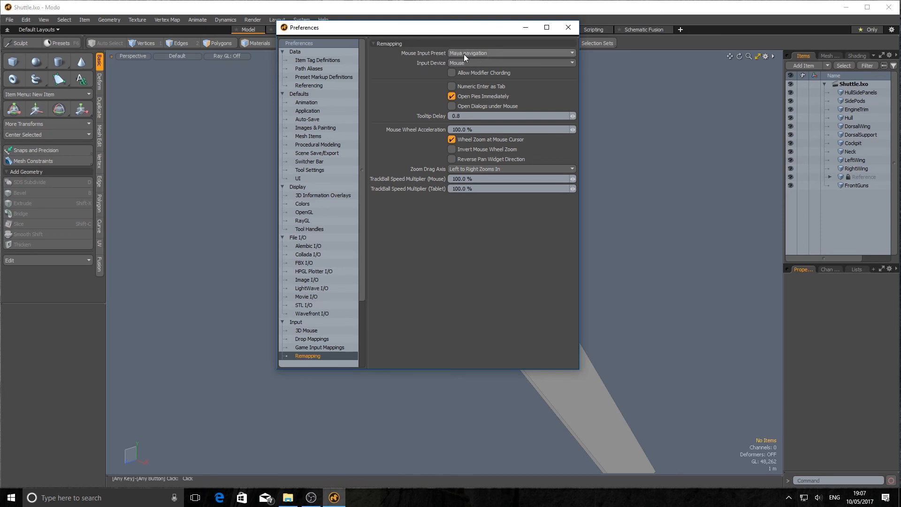
{"action": "left_click", "coordinate": [573, 54]}
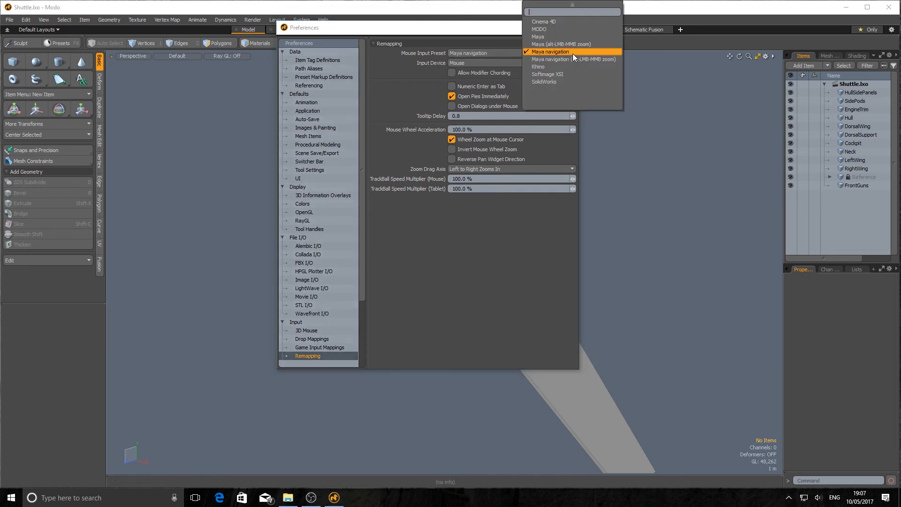
{"action": "scroll", "coordinate": [573, 53], "scroll_direction": "up", "scroll_amount": 3}
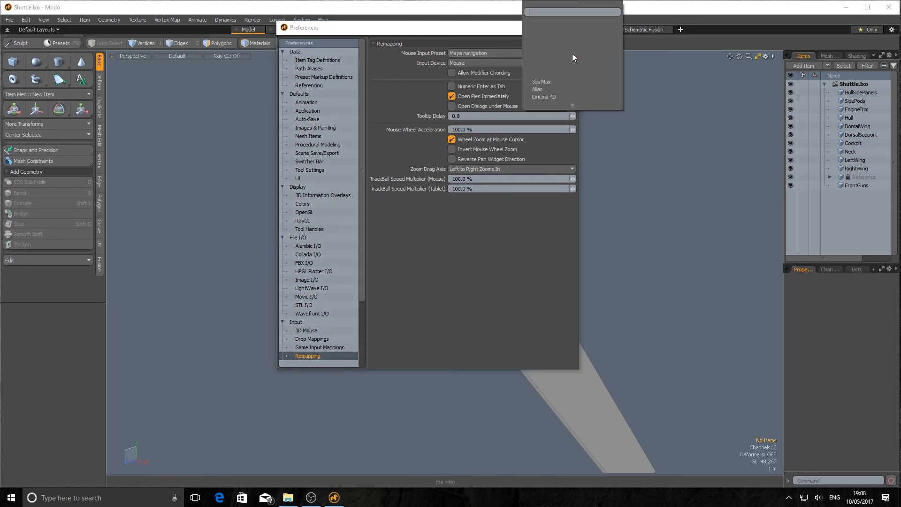
{"action": "scroll", "coordinate": [542, 83], "scroll_direction": "down", "scroll_amount": 4}
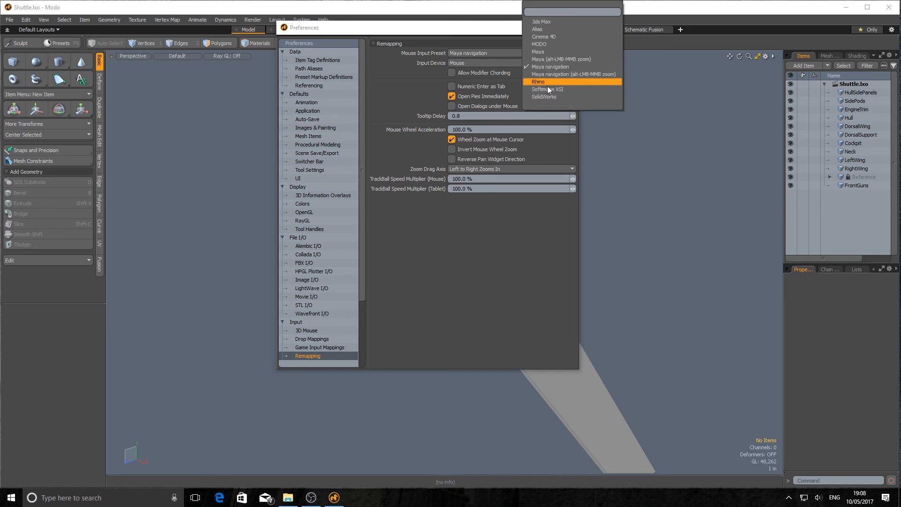
{"action": "scroll", "coordinate": [568, 74], "scroll_direction": "up", "scroll_amount": 5}
{"action": "scroll", "coordinate": [568, 74], "scroll_direction": "down", "scroll_amount": 5}
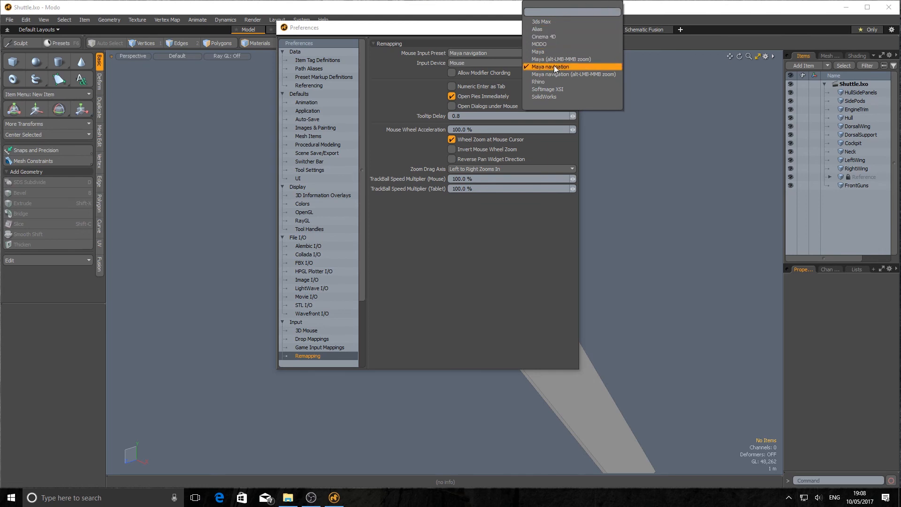
{"action": "left_click", "coordinate": [567, 66]}
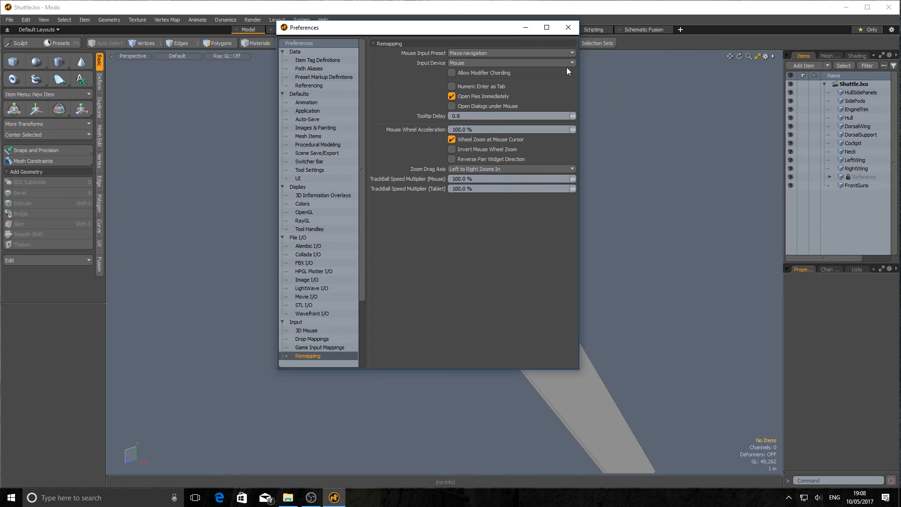
{"action": "left_click", "coordinate": [569, 25]}
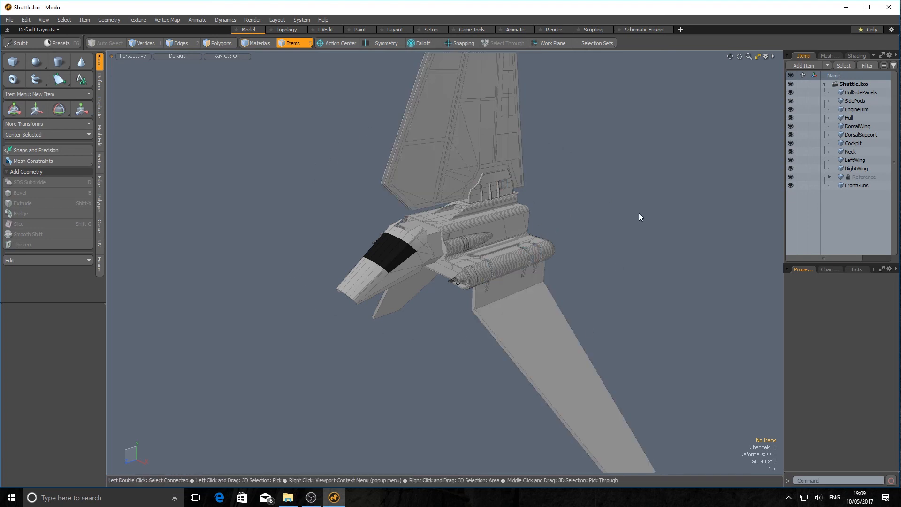
{"action": "key", "text": "alt"}
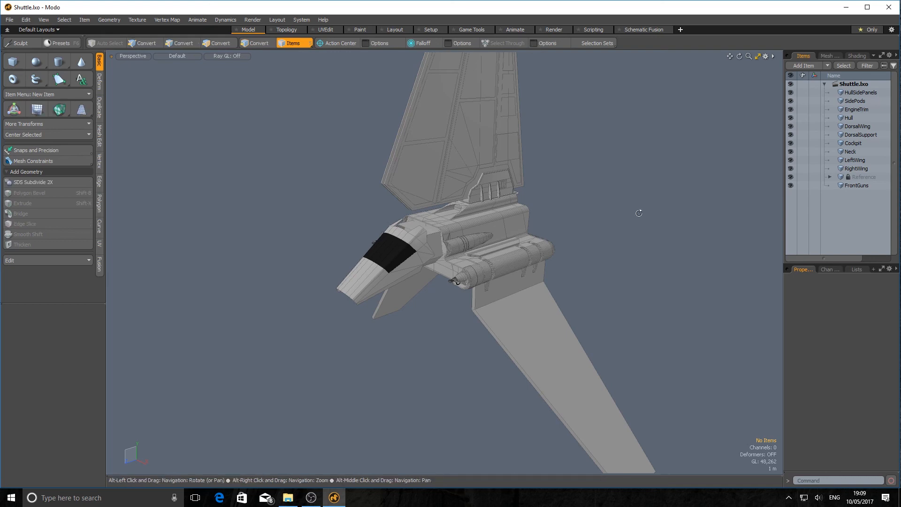
{"action": "left_click_drag", "start_coordinate": [639, 213], "coordinate": [684, 207], "text": "alt"}
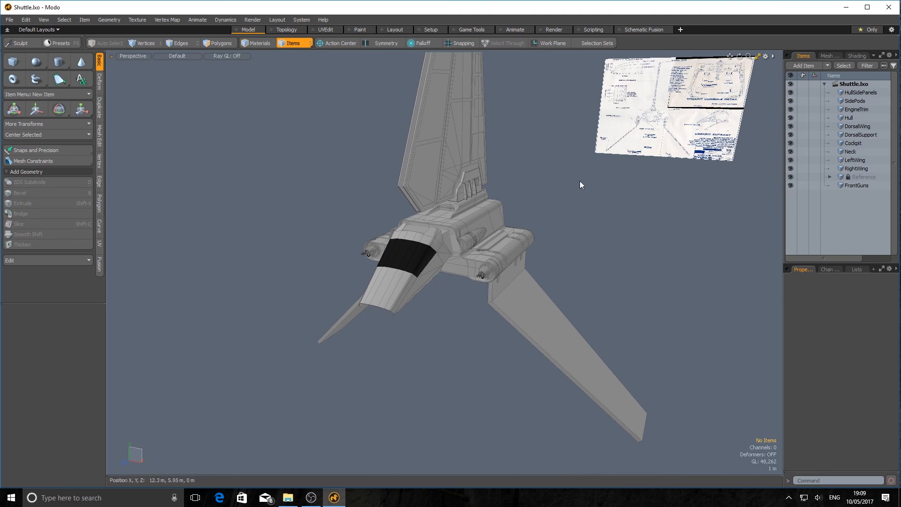
Enable Trackball Rotation in the OpenGL display preferences.
{"action": "left_click", "coordinate": [302, 20]}
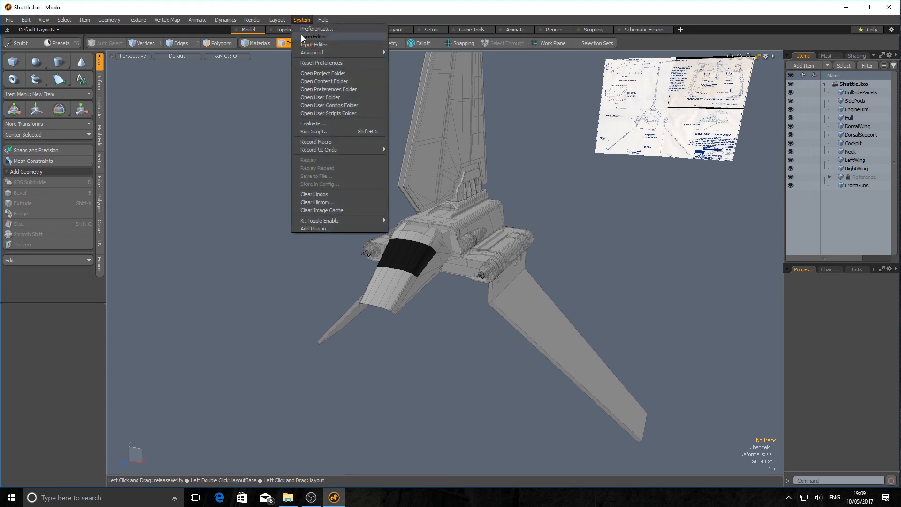
{"action": "left_click", "coordinate": [310, 29]}
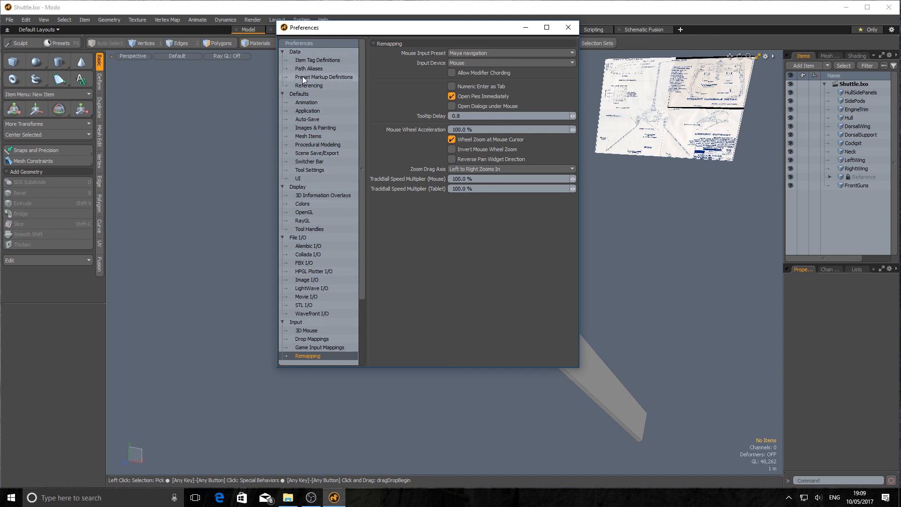
{"action": "left_click", "coordinate": [303, 188]}
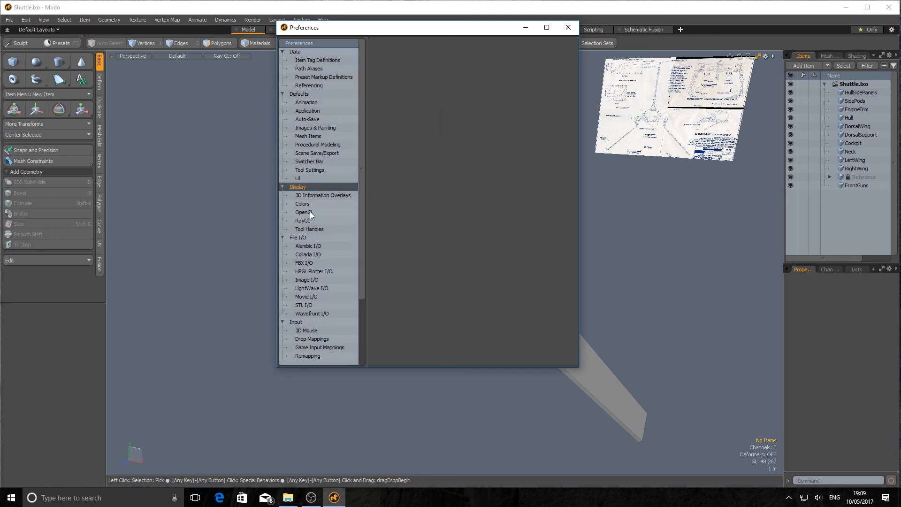
{"action": "left_click", "coordinate": [312, 210]}
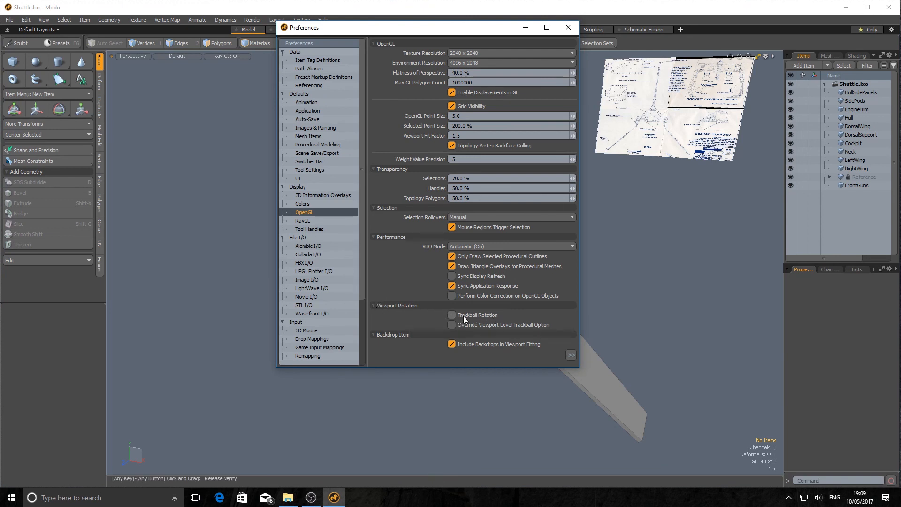
{"action": "left_click", "coordinate": [452, 315]}
{"action": "left_click", "coordinate": [568, 28]}
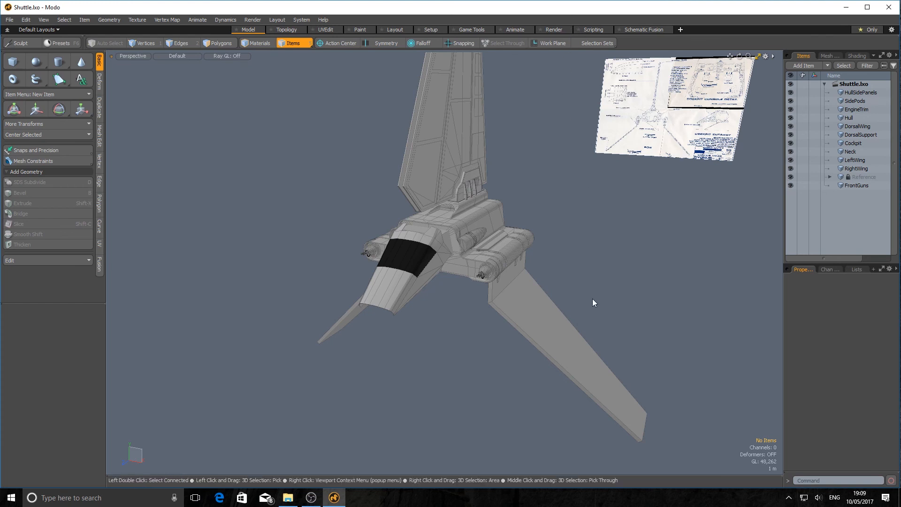
Orbit and tilt the shuttle in the Perspective viewport to test how trackball rotation behaves.
{"action": "key", "text": "alt"}
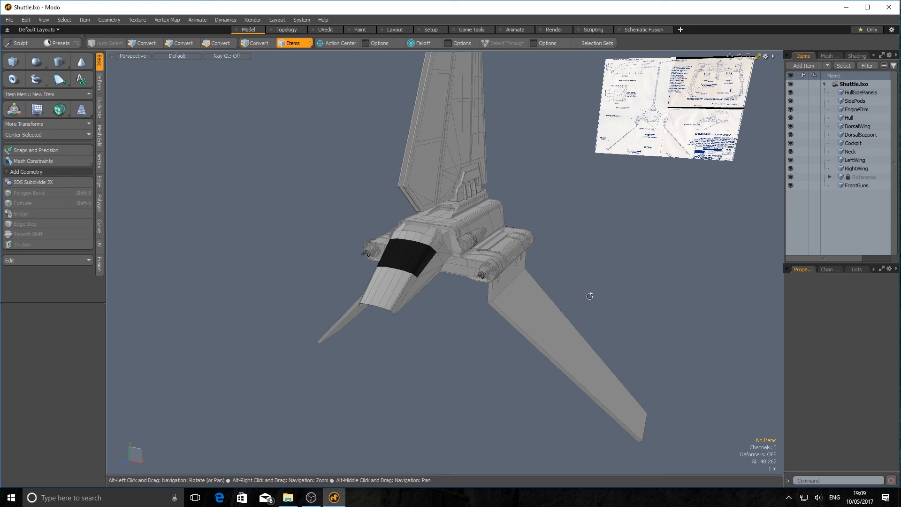
{"action": "left_click_drag", "start_coordinate": [590, 296], "coordinate": [634, 296], "text": "alt"}
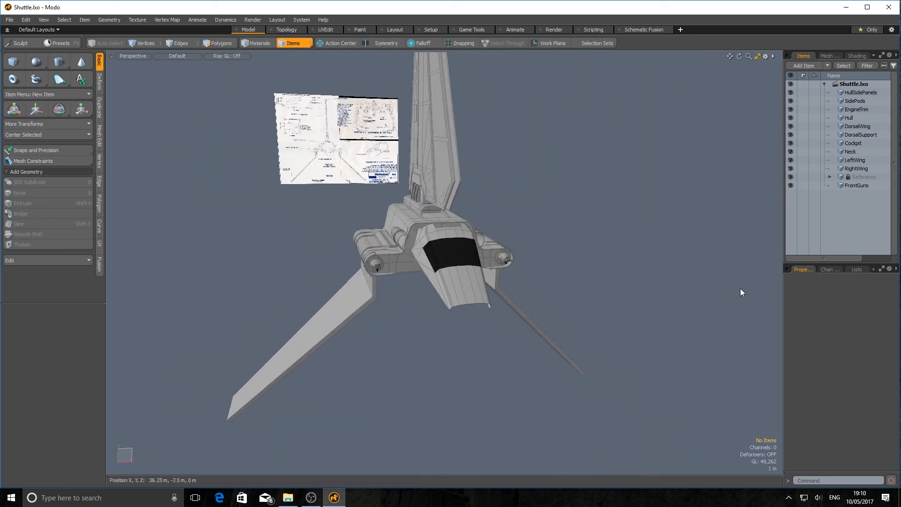
{"action": "left_click_drag", "start_coordinate": [697, 299], "coordinate": [709, 168], "text": "alt"}
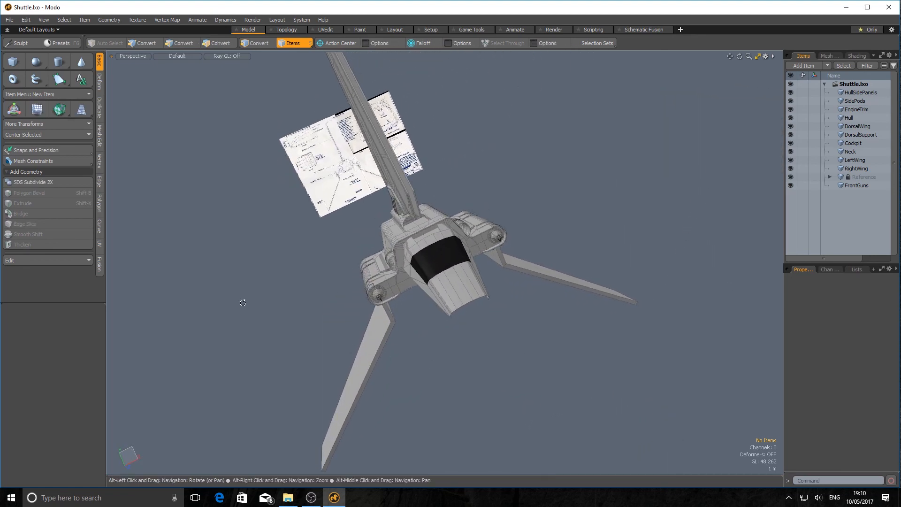
{"action": "left_click_drag", "start_coordinate": [242, 302], "coordinate": [437, 141], "text": "alt"}
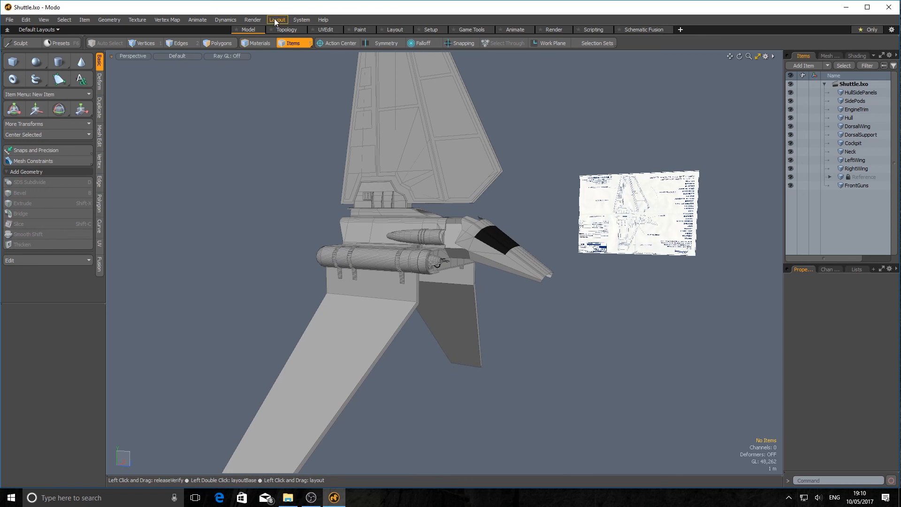
Turn Trackball Rotation off in the OpenGL preferences.
{"action": "left_click", "coordinate": [297, 20]}
{"action": "left_click", "coordinate": [305, 29]}
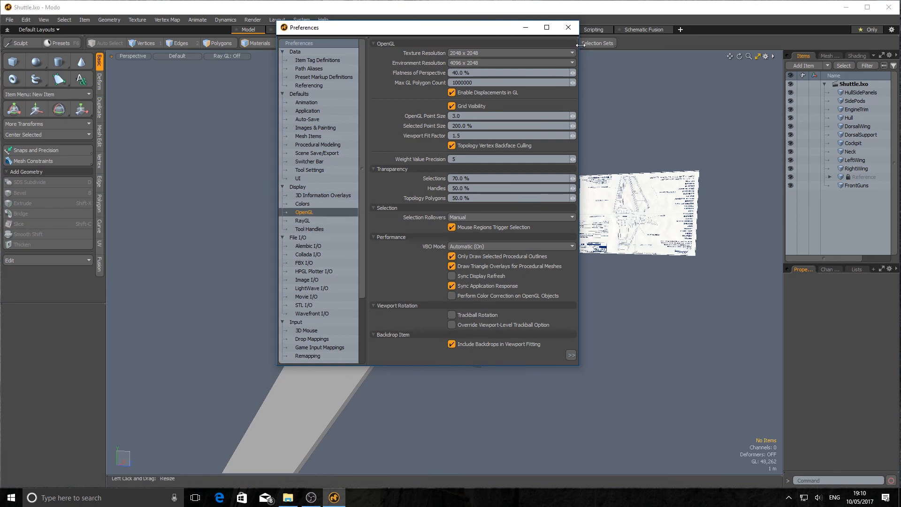
{"action": "left_click", "coordinate": [569, 27]}
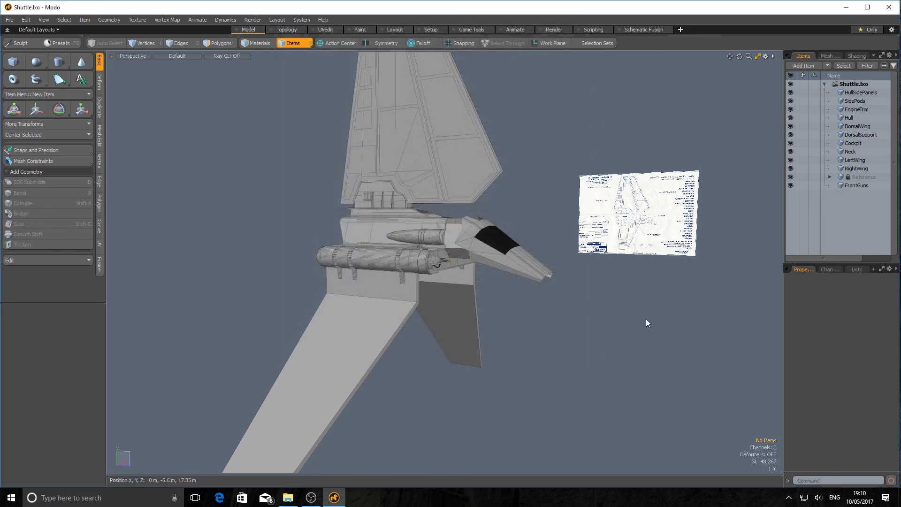
Orbit the shuttle round to a side view and pan it within the Perspective viewport to demonstrate standard navigation.
{"action": "key", "text": "alt"}
{"action": "left_click_drag", "start_coordinate": [646, 319], "coordinate": [489, 326], "text": "alt"}
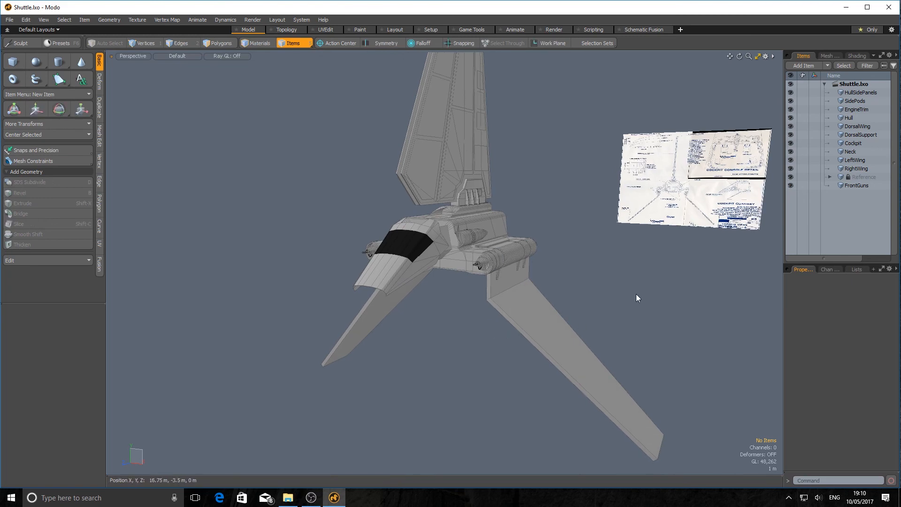
{"action": "left_click_drag", "start_coordinate": [601, 256], "coordinate": [595, 285], "text": "alt"}
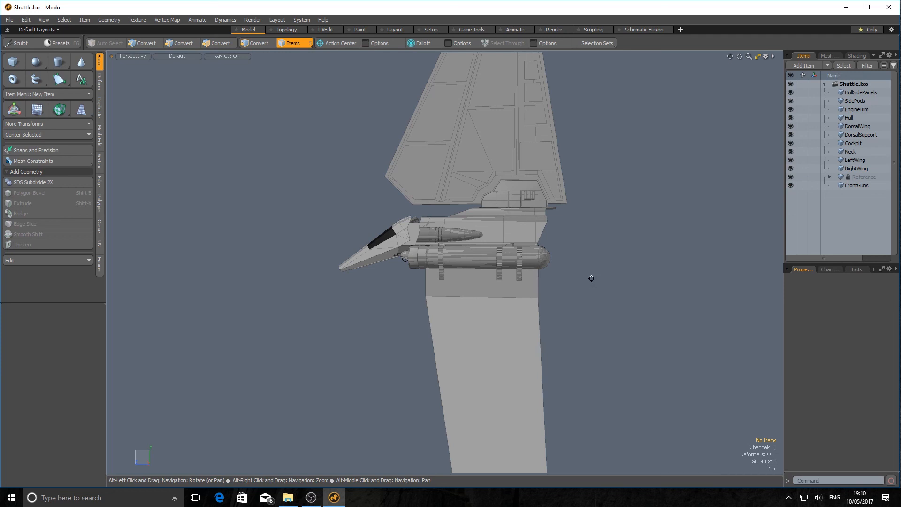
{"action": "left_click_drag", "start_coordinate": [592, 278], "coordinate": [610, 329], "text": "alt"}
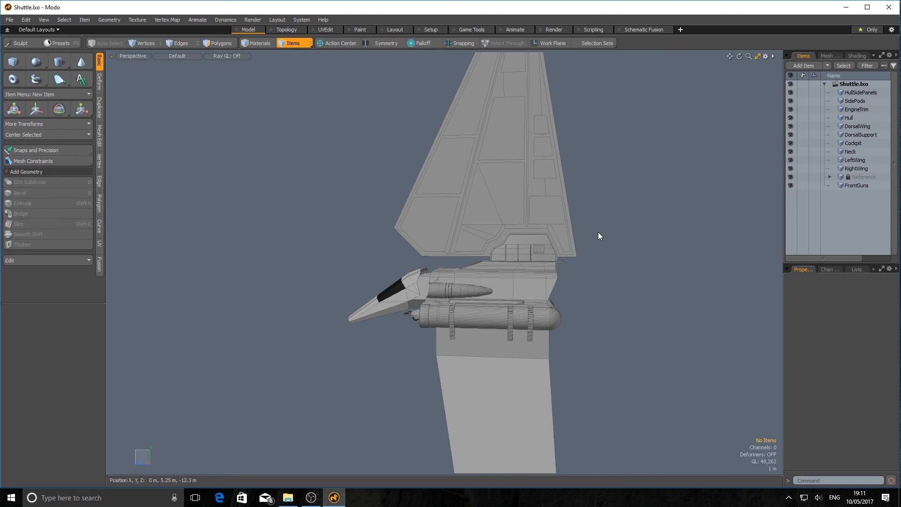
Zoom the Perspective view smoothly out and back in on the shuttle to examine continuous zoom navigation.
{"action": "key", "text": "alt"}
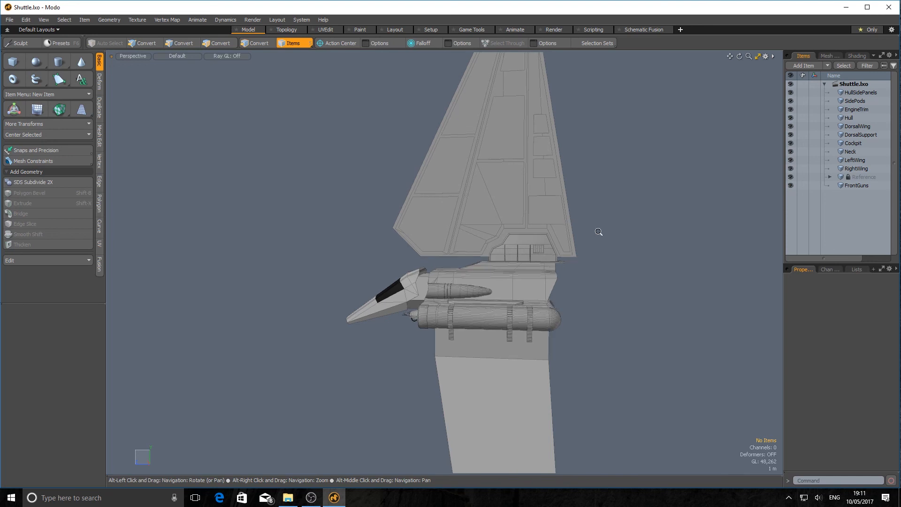
{"action": "right_click_drag", "start_coordinate": [598, 232], "coordinate": [509, 237], "text": "alt"}
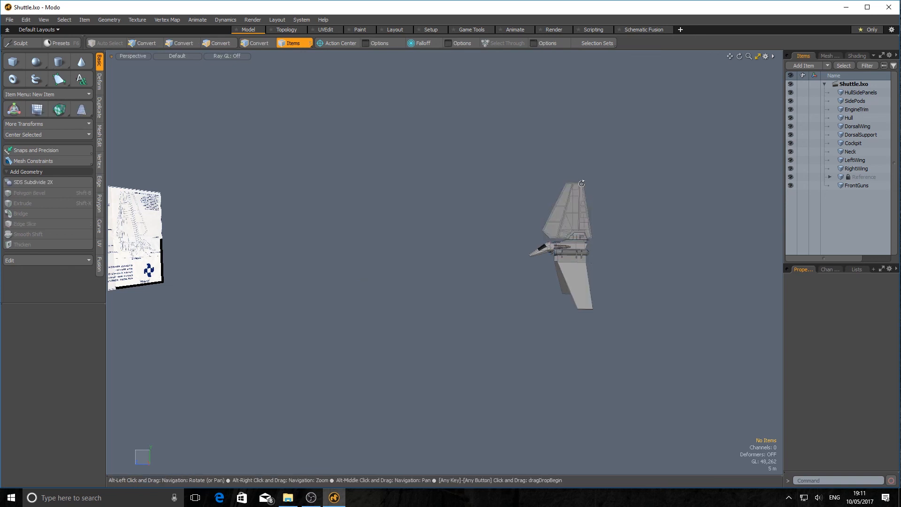
{"action": "right_click_drag", "start_coordinate": [581, 183], "coordinate": [603, 201], "text": "alt"}
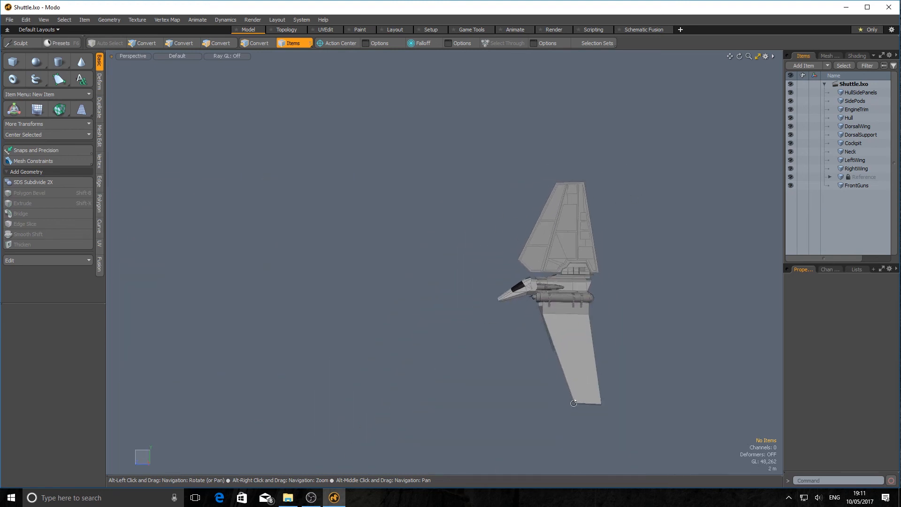
{"action": "right_click_drag", "start_coordinate": [574, 402], "coordinate": [559, 314], "text": "alt"}
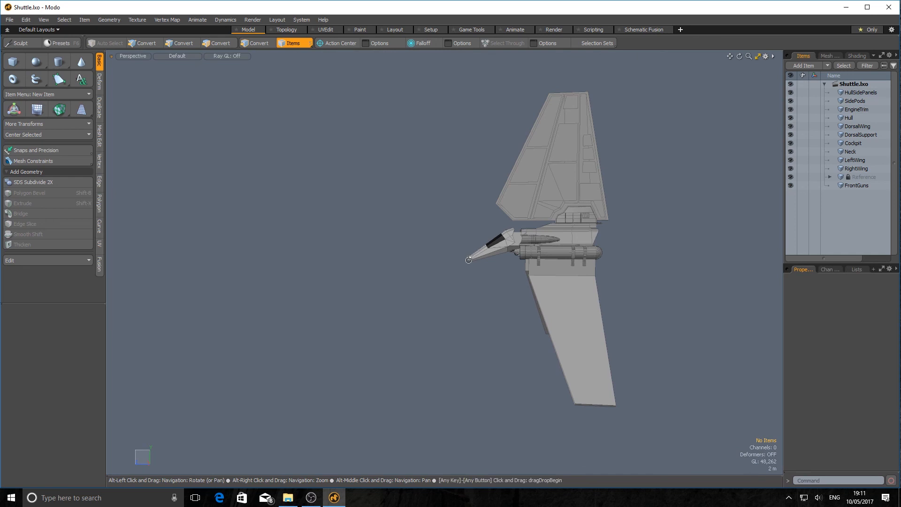
{"action": "mouse_move", "coordinate": [468, 258]}
{"action": "right_mouse_down", "text": "alt"}
{"action": "mouse_move", "coordinate": [526, 263]}
{"action": "mouse_move", "coordinate": [680, 304]}
{"action": "mouse_move", "coordinate": [720, 302]}
{"action": "mouse_move", "coordinate": [455, 253]}
{"action": "right_mouse_up", "text": "alt"}
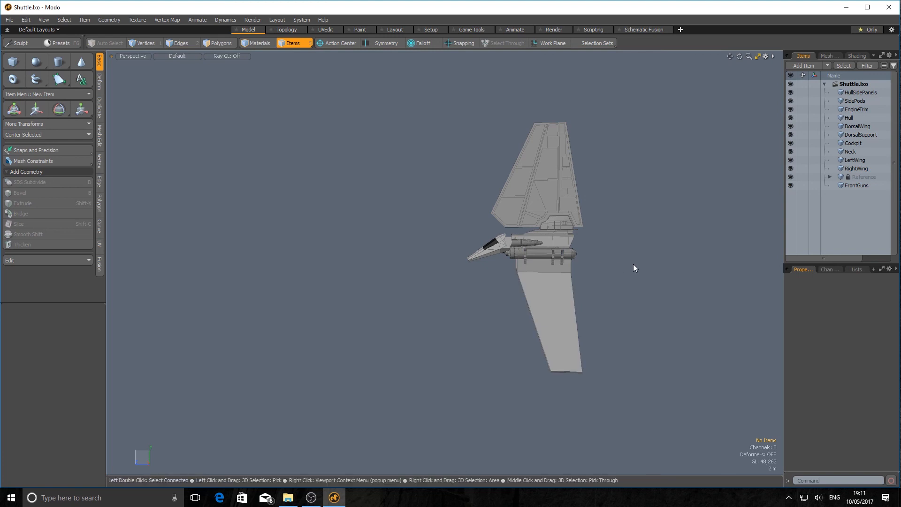
Zoom in and out repeatedly over the dorsal wing to examine how stepped zooming follows the pointer.
{"action": "scroll", "coordinate": [551, 182], "scroll_direction": "up", "scroll_amount": 4}
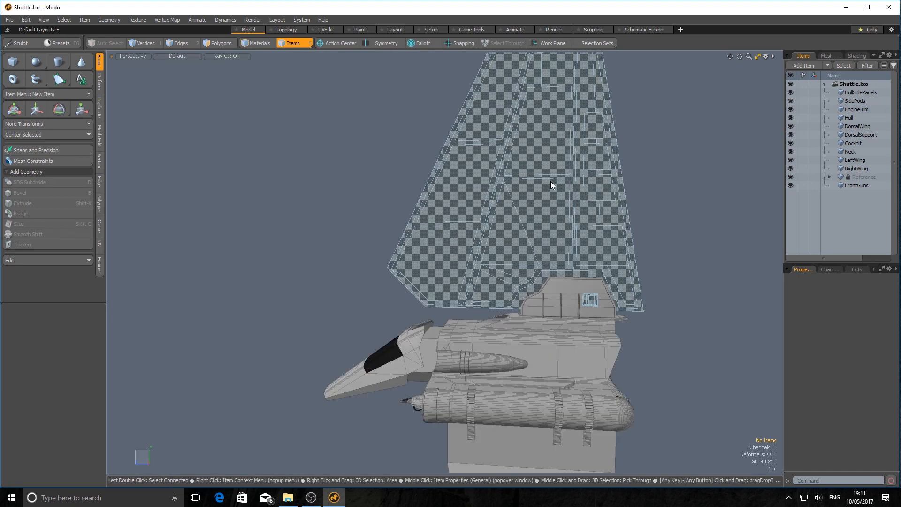
{"action": "scroll", "coordinate": [552, 185], "scroll_direction": "up", "scroll_amount": 5}
{"action": "scroll", "coordinate": [552, 185], "scroll_direction": "down", "scroll_amount": 9}
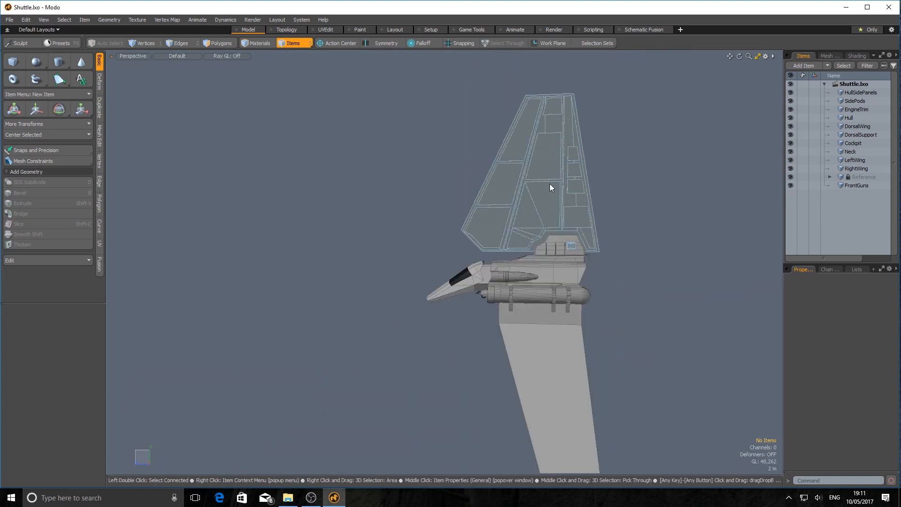
{"action": "scroll", "coordinate": [549, 187], "scroll_direction": "up", "scroll_amount": 9}
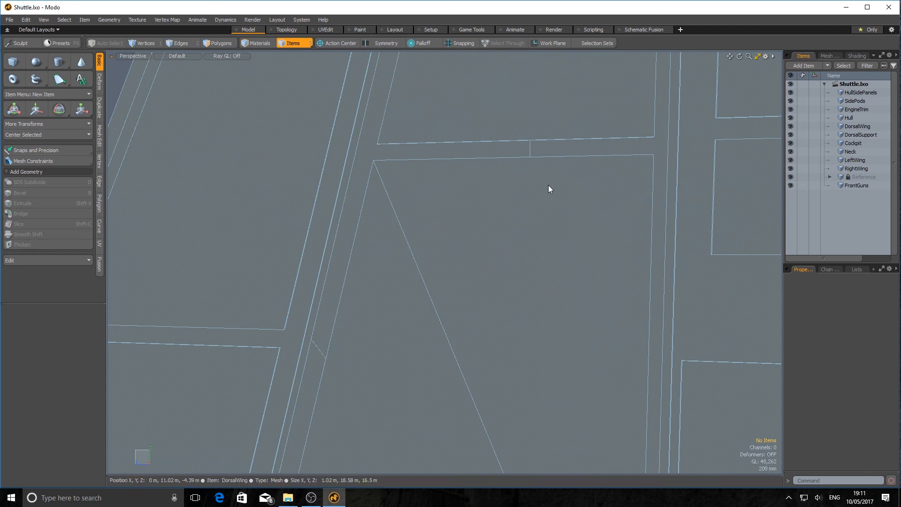
{"action": "scroll", "coordinate": [549, 186], "scroll_direction": "down", "scroll_amount": 9}
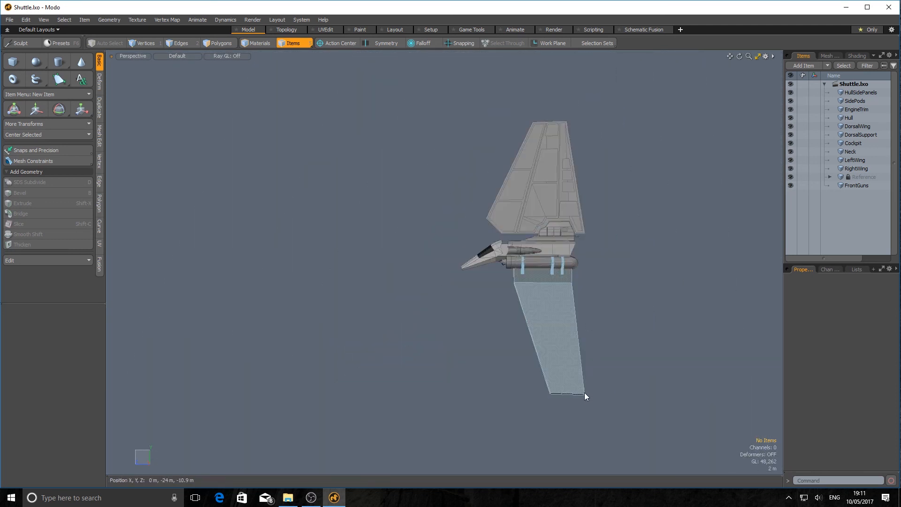
Zoom in and out at the lower wing tip, below the cockpit and at the hull's rear to compare zoom centres.
{"action": "scroll", "coordinate": [584, 393], "scroll_direction": "up", "scroll_amount": 3}
{"action": "scroll", "coordinate": [584, 393], "scroll_direction": "up", "scroll_amount": 6}
{"action": "scroll", "coordinate": [584, 391], "scroll_direction": "down", "scroll_amount": 6}
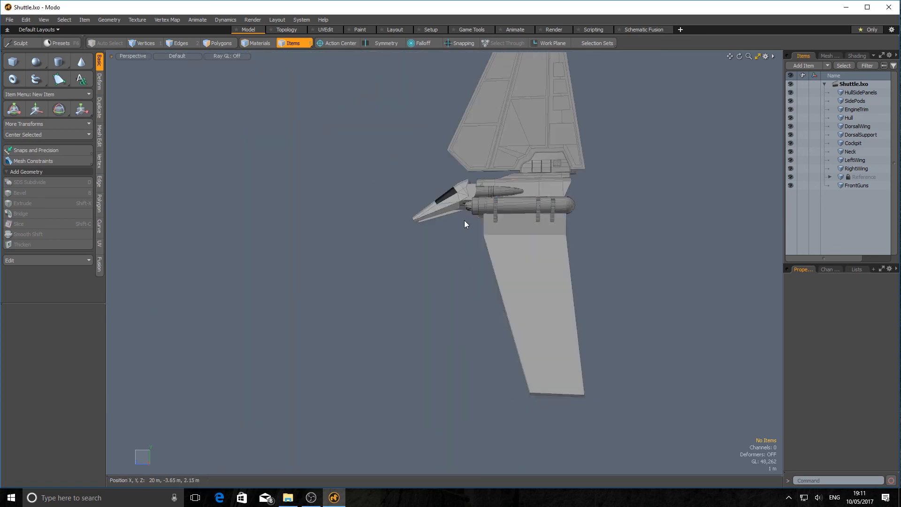
{"action": "scroll", "coordinate": [465, 207], "scroll_direction": "up", "scroll_amount": 3}
{"action": "scroll", "coordinate": [464, 205], "scroll_direction": "up", "scroll_amount": 2}
{"action": "scroll", "coordinate": [464, 205], "scroll_direction": "down", "scroll_amount": 5}
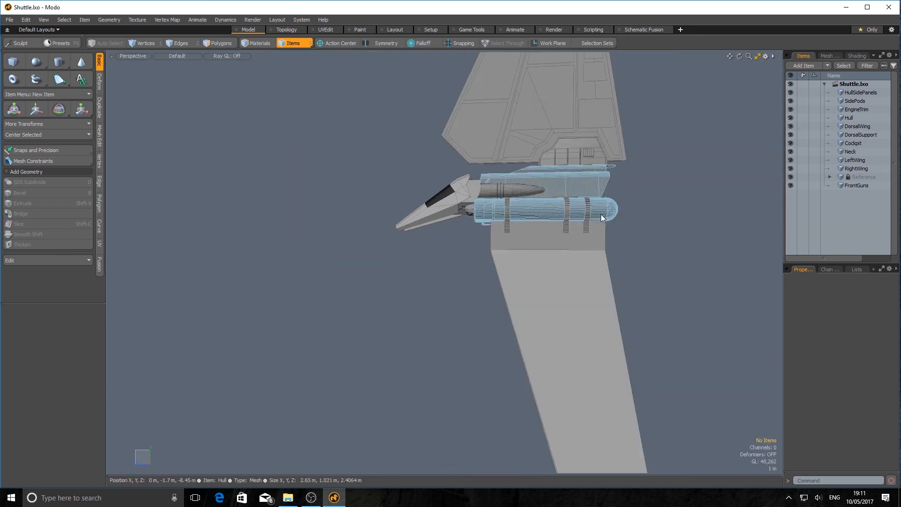
{"action": "scroll", "coordinate": [602, 215], "scroll_direction": "up", "scroll_amount": 4}
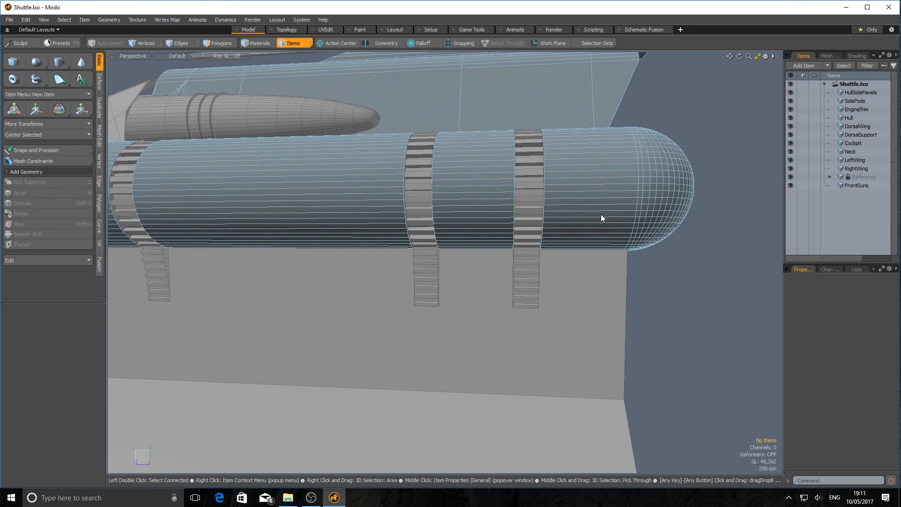
{"action": "scroll", "coordinate": [602, 215], "scroll_direction": "down", "scroll_amount": 3}
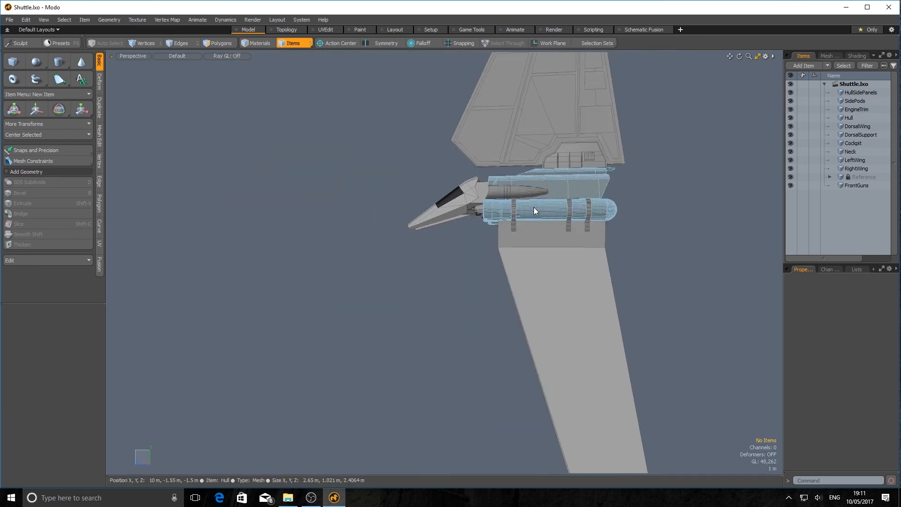
Zoom in and out around the hull's side cylinder, and orbit the shuttle away from its side view.
{"action": "mouse_move", "coordinate": [534, 207]}
{"action": "right_mouse_down", "text": "alt"}
{"action": "mouse_move", "coordinate": [623, 210]}
{"action": "mouse_move", "coordinate": [571, 213]}
{"action": "mouse_move", "coordinate": [592, 218]}
{"action": "mouse_move", "coordinate": [491, 214]}
{"action": "mouse_move", "coordinate": [531, 214]}
{"action": "right_mouse_up", "text": "alt"}
{"action": "scroll", "coordinate": [593, 218], "scroll_direction": "up", "scroll_amount": 5}
{"action": "scroll", "coordinate": [593, 218], "scroll_direction": "down", "scroll_amount": 8}
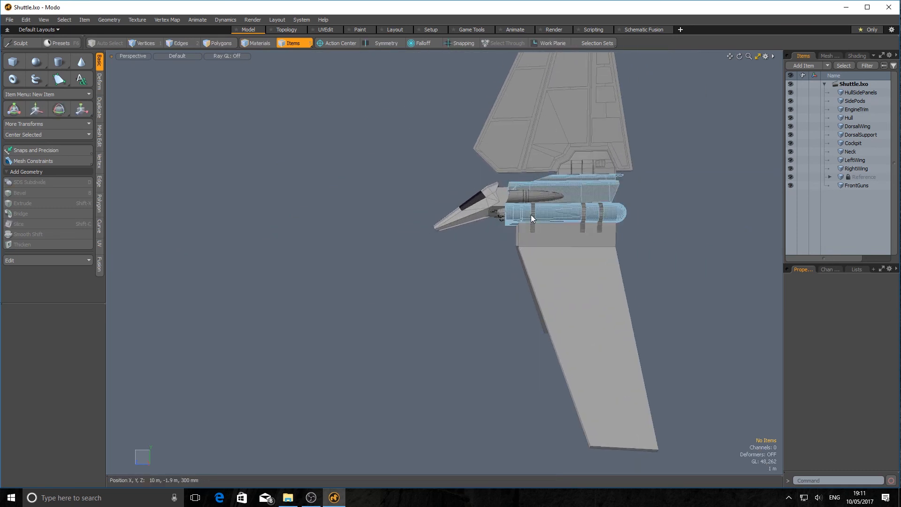
{"action": "left_click_drag", "start_coordinate": [360, 278], "coordinate": [472, 304], "text": "alt"}
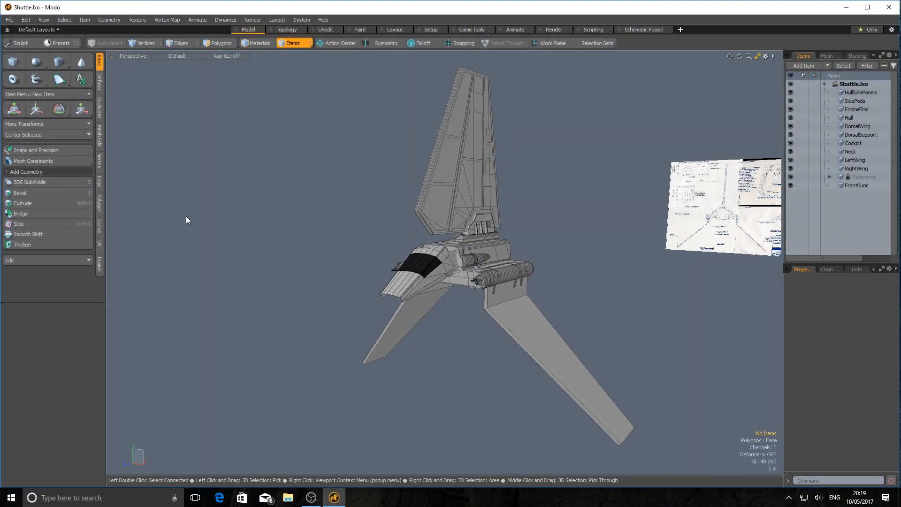
Review the viewport's Active Meshes shading and display properties, and close them.
{"action": "left_click", "coordinate": [766, 57]}
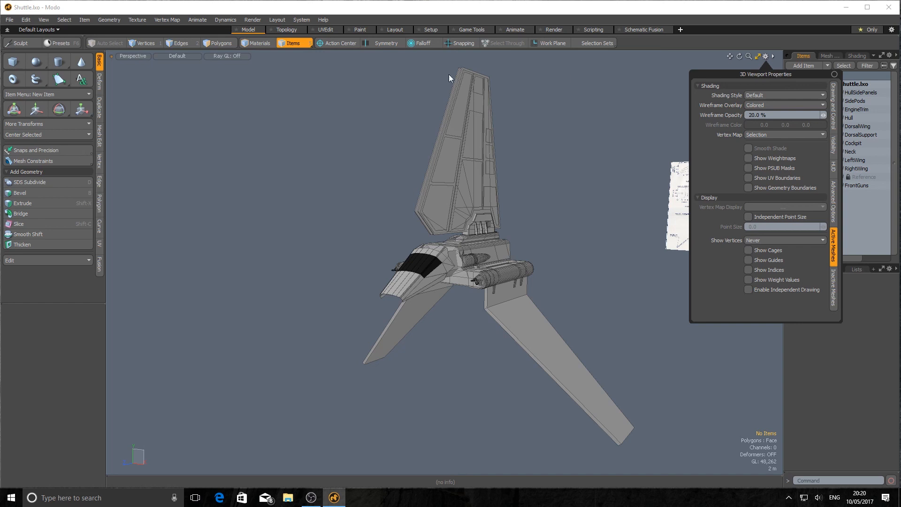
{"action": "left_click", "coordinate": [189, 100]}
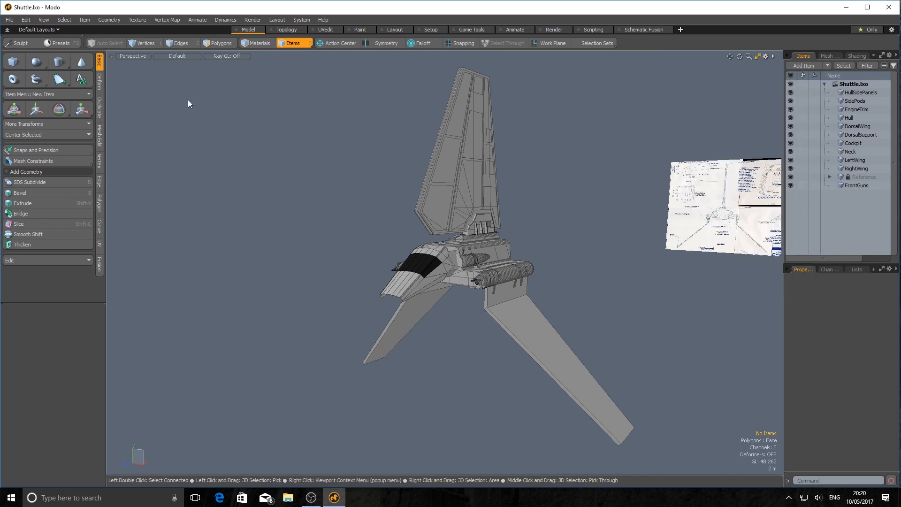